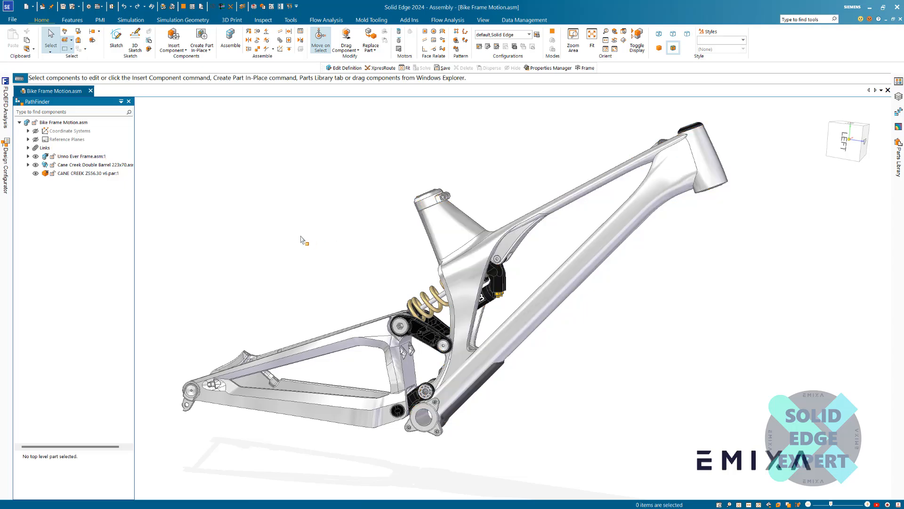
Open the Unno Ever Frame subassembly in its own window
click(92, 156)
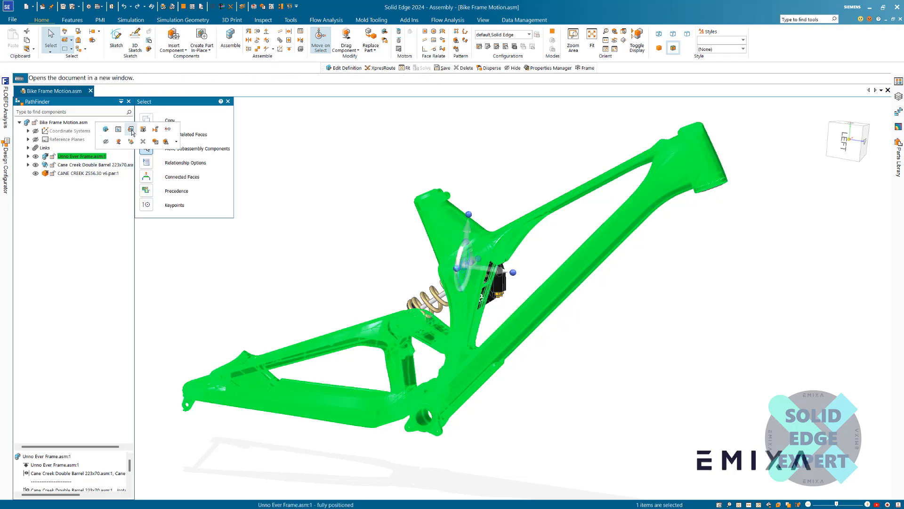
click(132, 130)
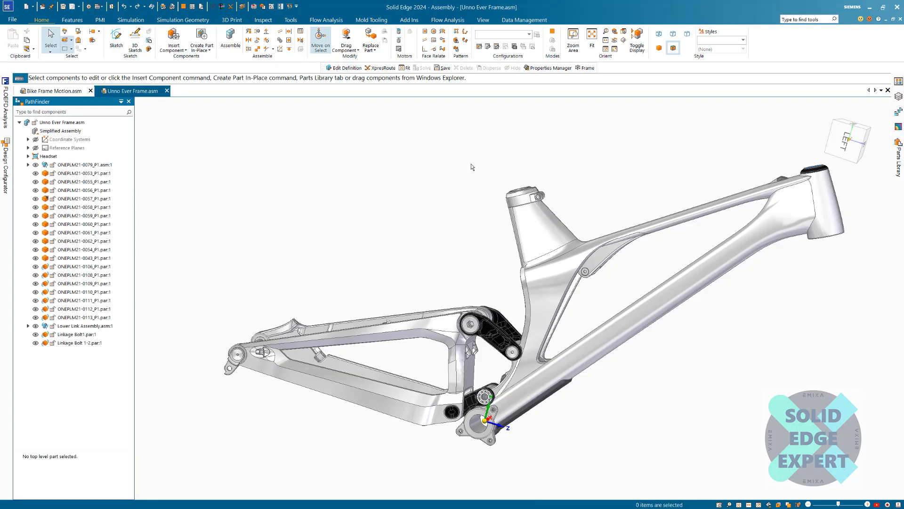
Test the suspension linkage by freely moving the rear triangle upward with Drag Component and no analysis, and reset its position
click(349, 39)
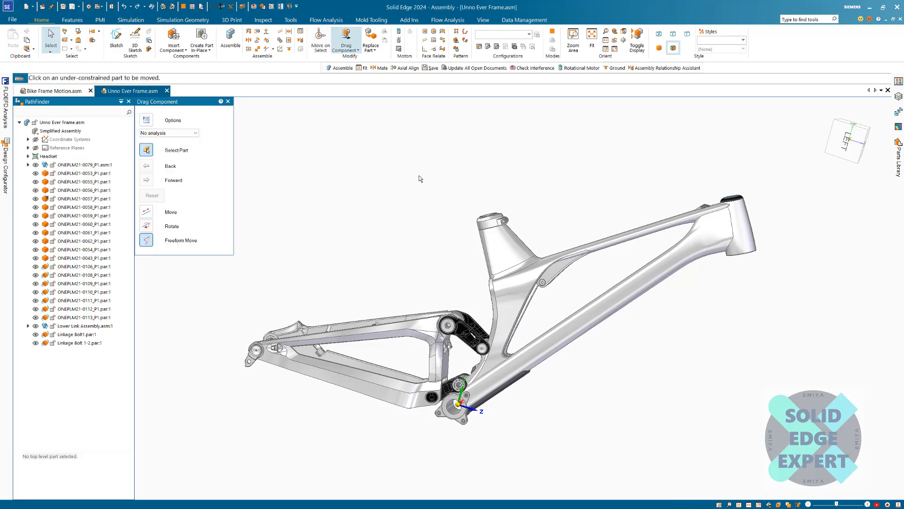
click(168, 128)
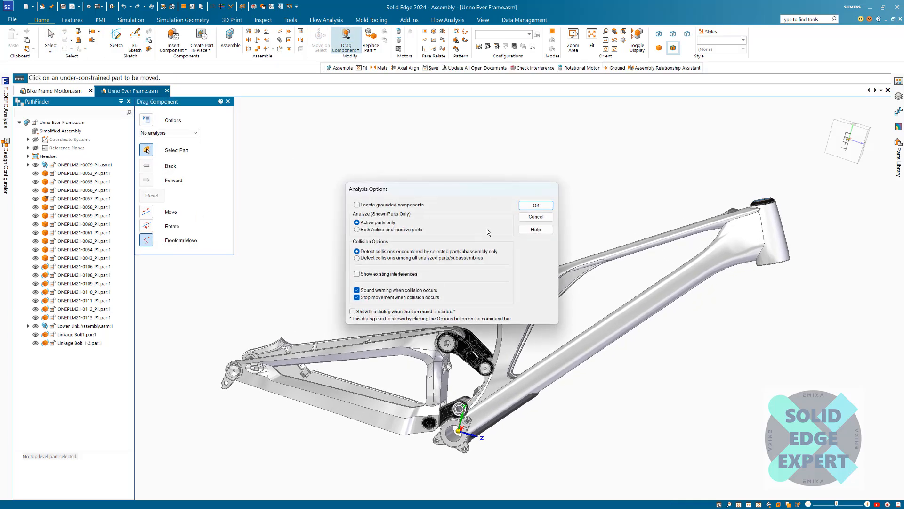
click(536, 206)
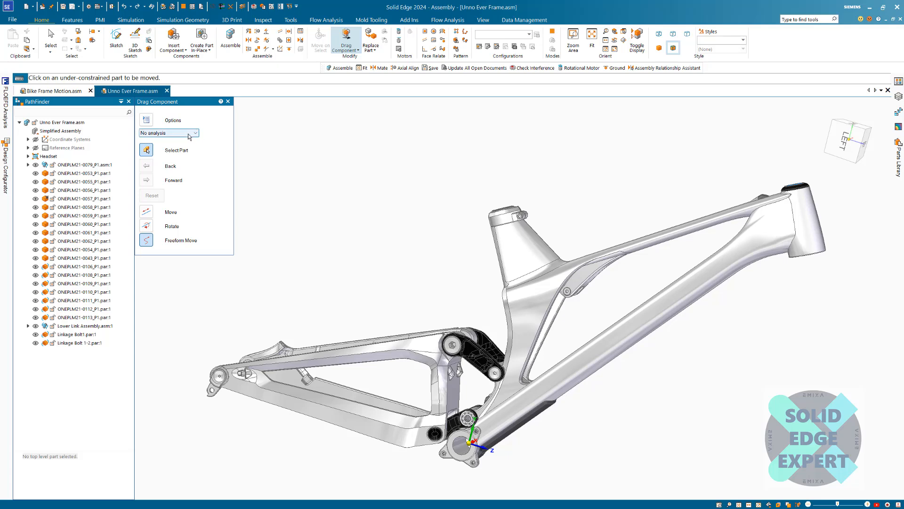
click(189, 135)
click(161, 141)
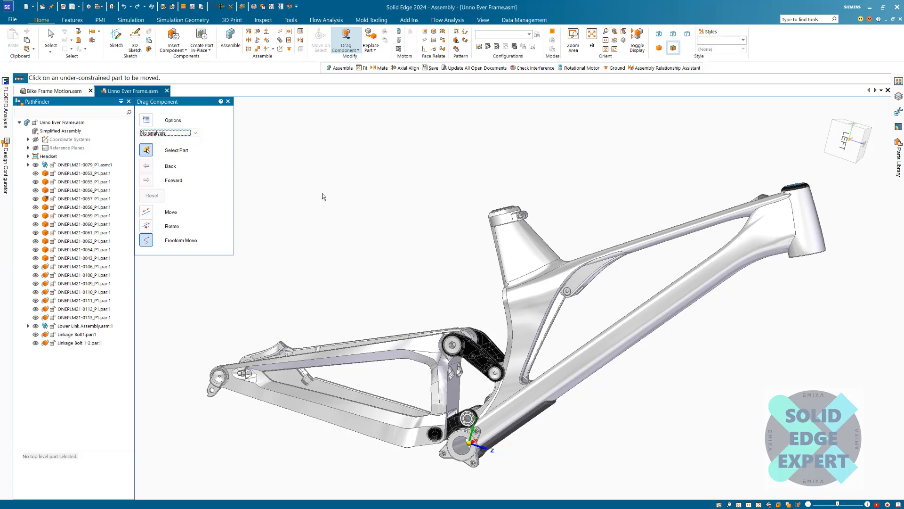
click(196, 134)
scroll(283, 176, down, 1)
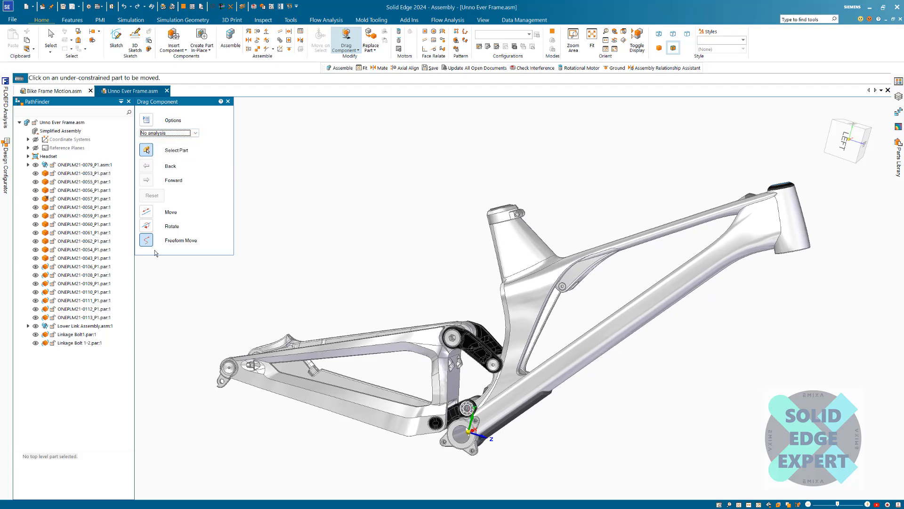
middle_drag(400, 225, 396, 242)
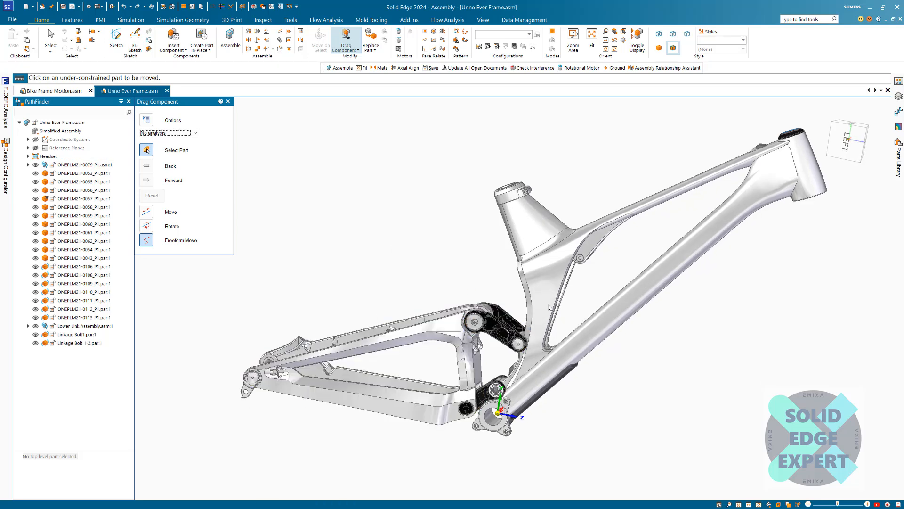
middle_drag(541, 273, 424, 246)
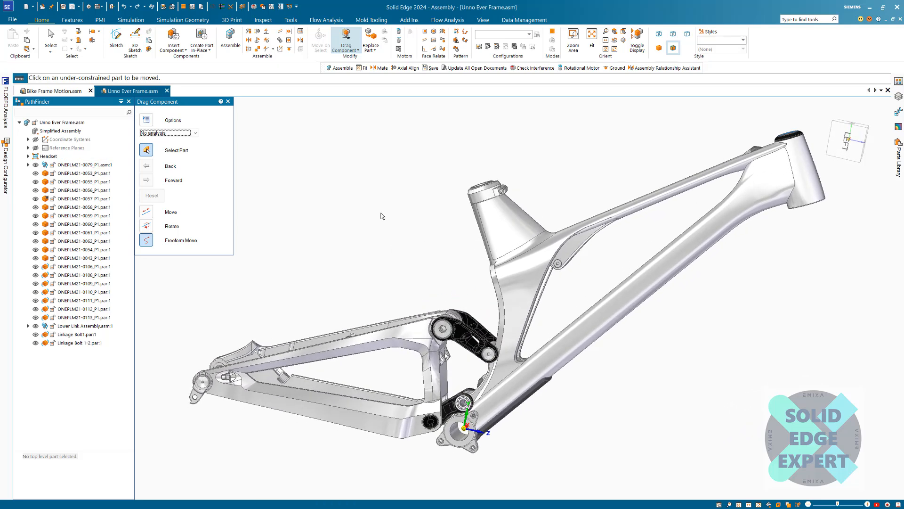
click(339, 348)
drag(339, 348, 358, 275)
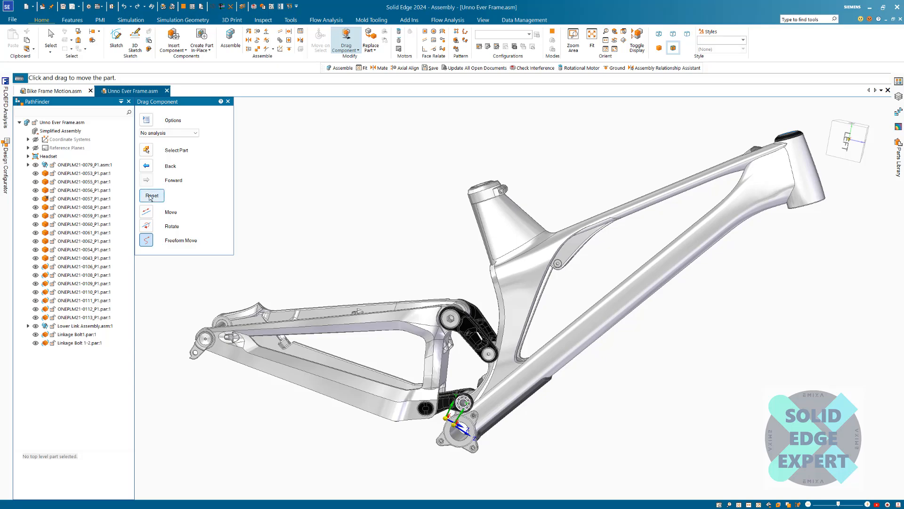
click(152, 195)
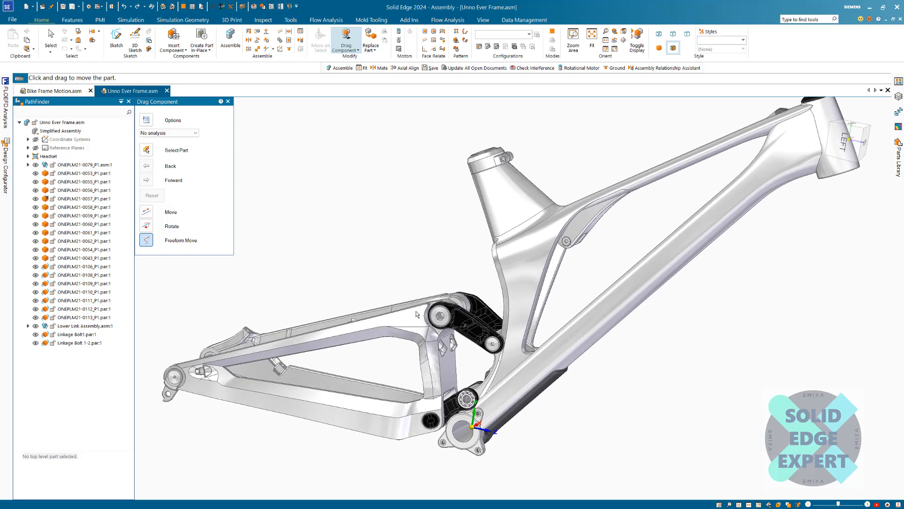
click(52, 38)
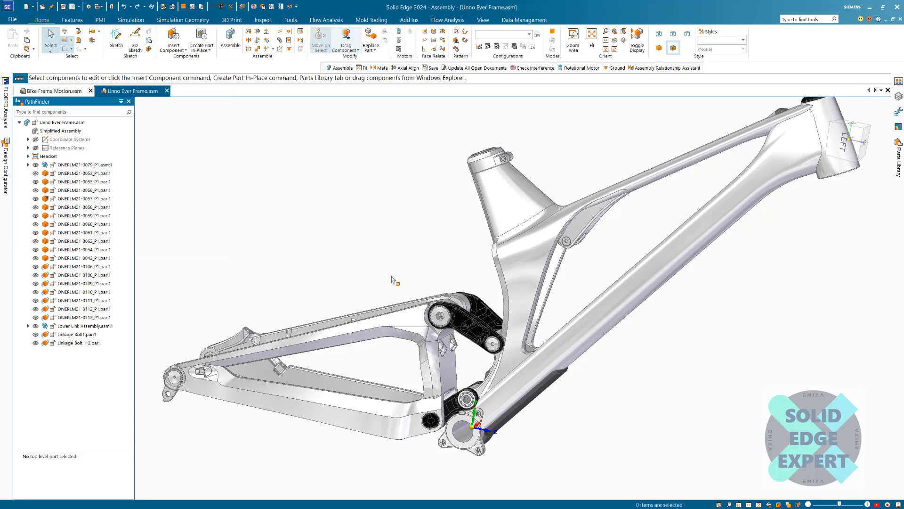
Examine the upper link's assembly relationships and how the link and rear triangle connect
click(464, 324)
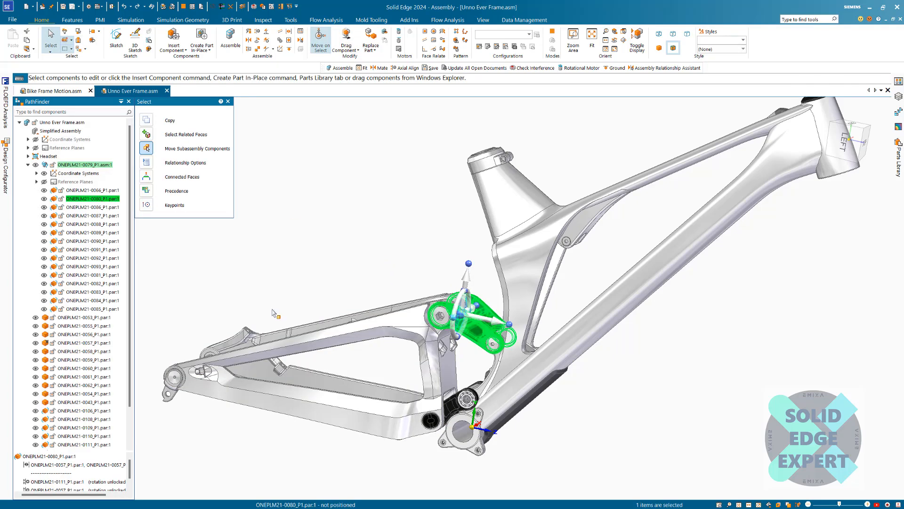
click(70, 465)
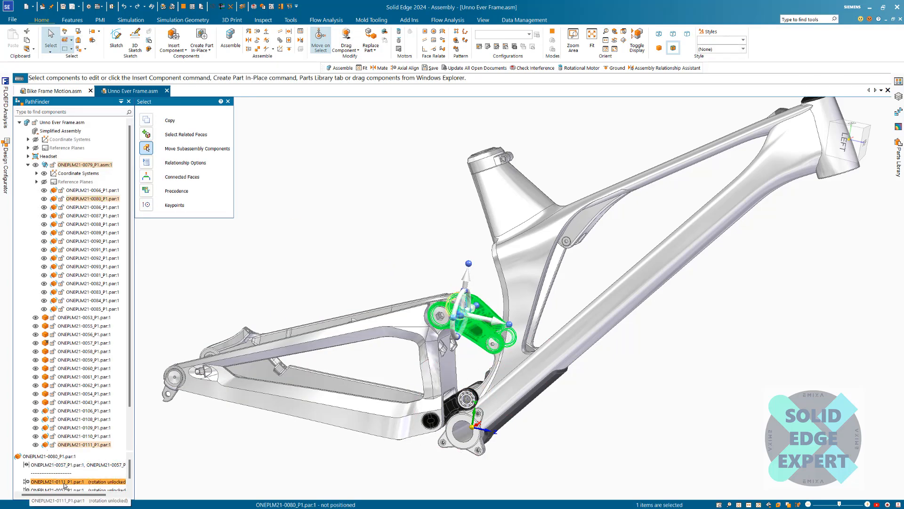
click(334, 227)
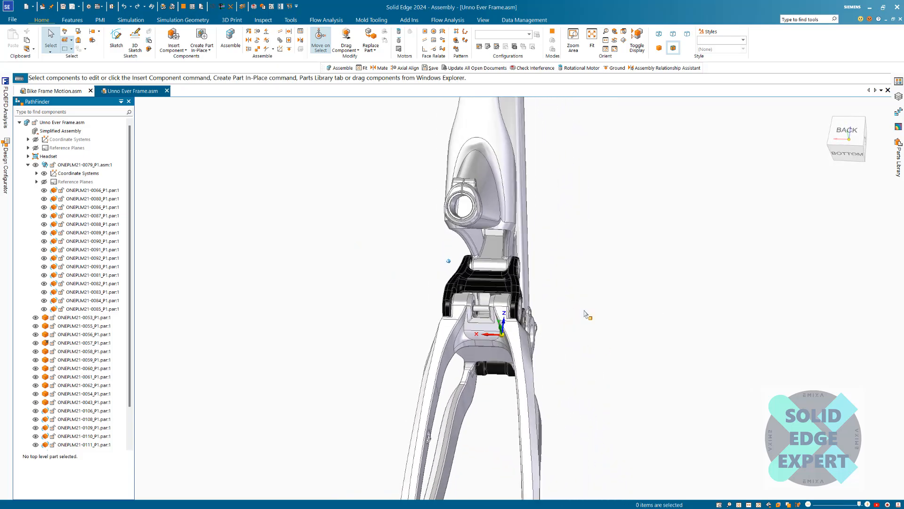
scroll(518, 329, up, 5)
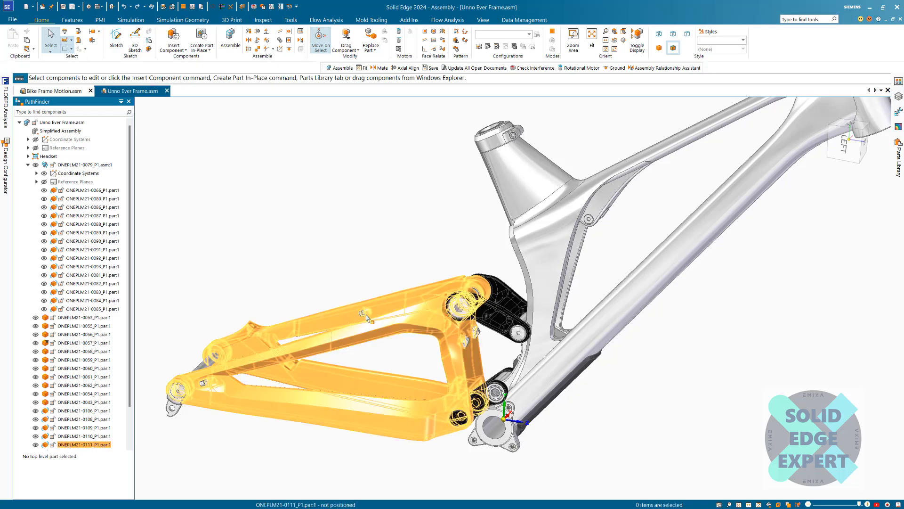
scroll(365, 315, up, 3)
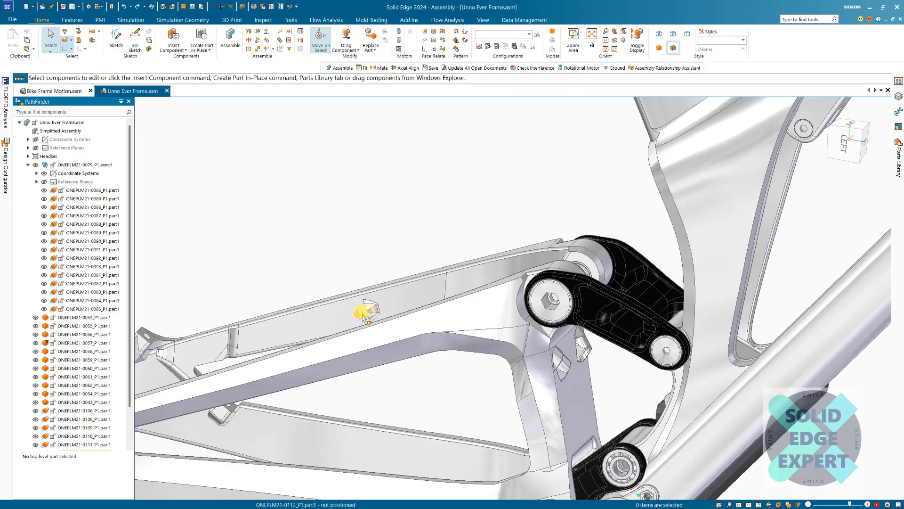
scroll(380, 249, down, 5)
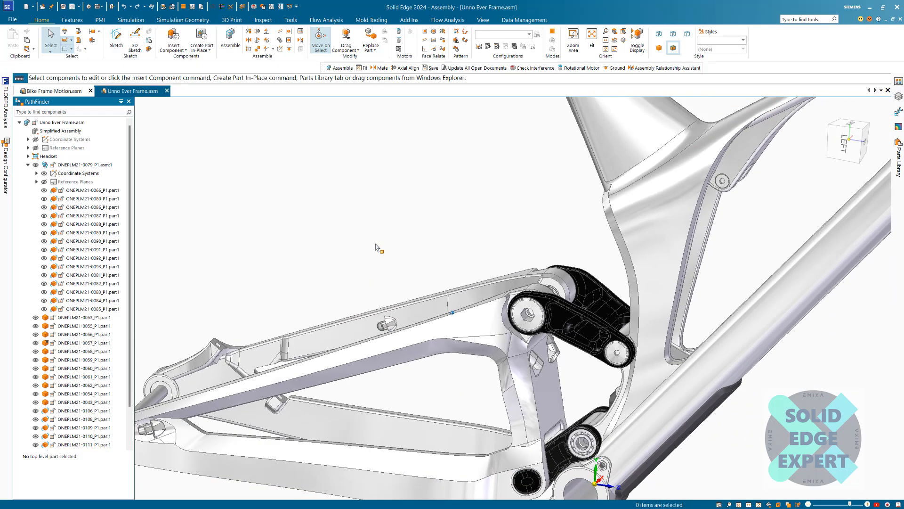
scroll(390, 264, down, 2)
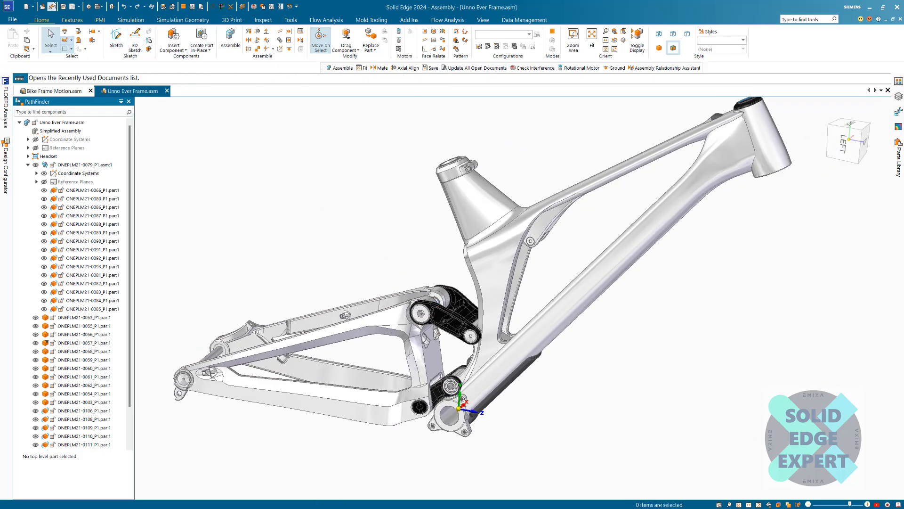
Save and close the Unno Ever Frame assembly
click(64, 7)
click(167, 90)
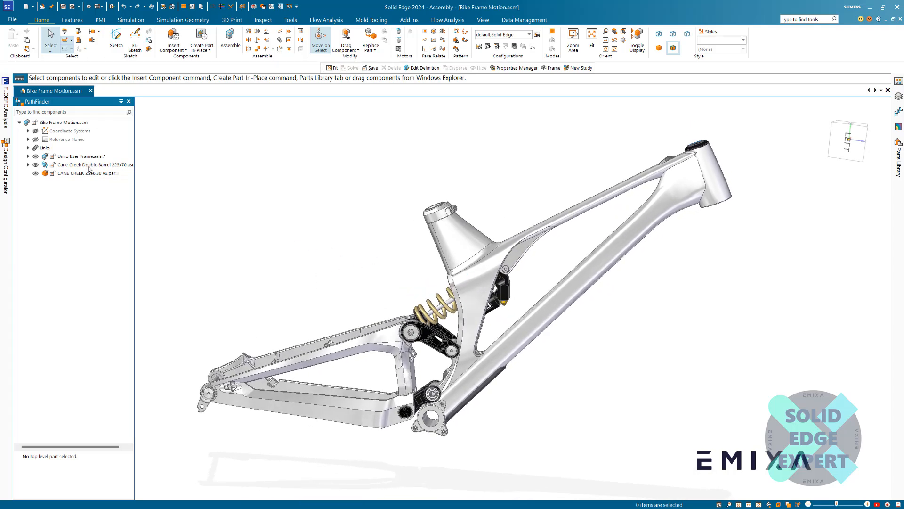
Make the Unno Ever Frame and Cane Creek Double Barrel subassemblies adjustable, accepting promotion of the shock's adjustable part definition
right_click(75, 158)
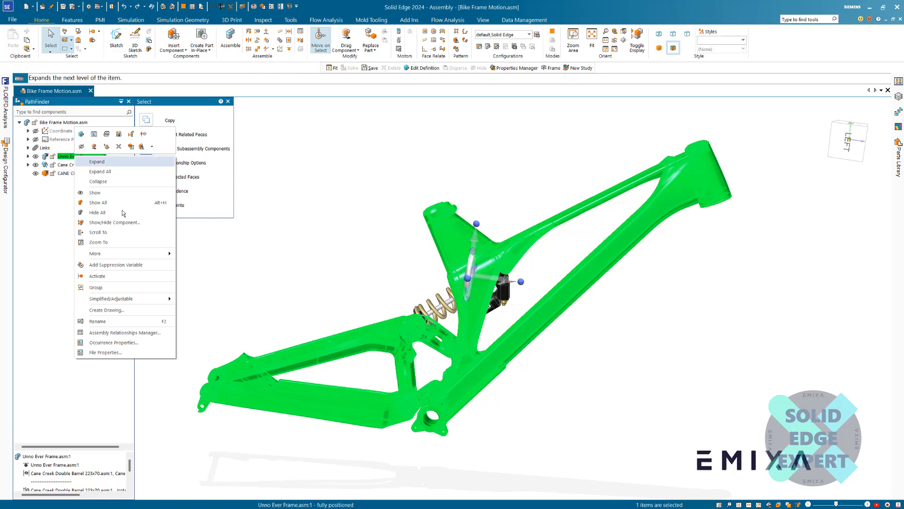
mouse_move(140, 300)
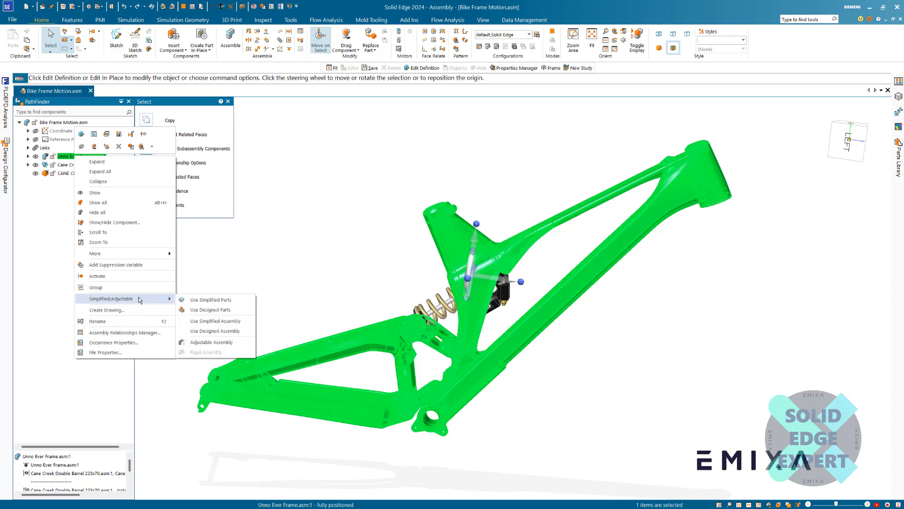
click(211, 342)
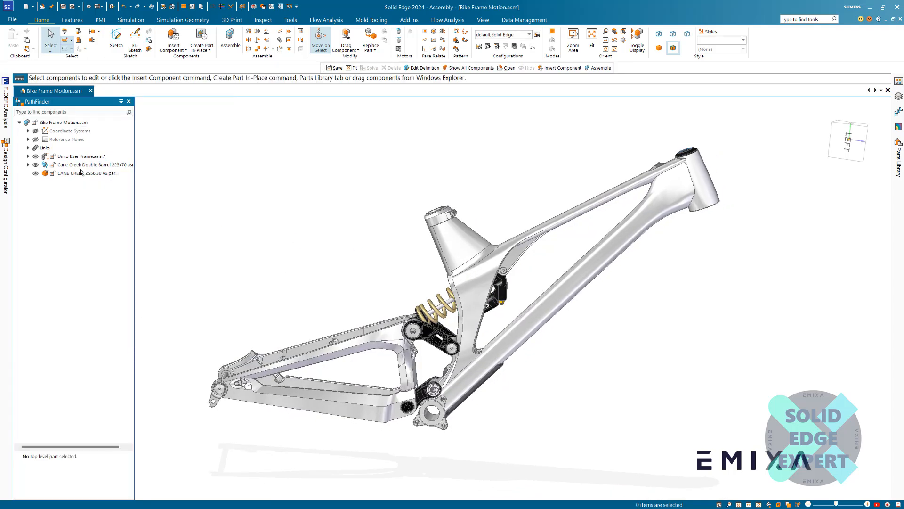
right_click(80, 164)
mouse_move(141, 308)
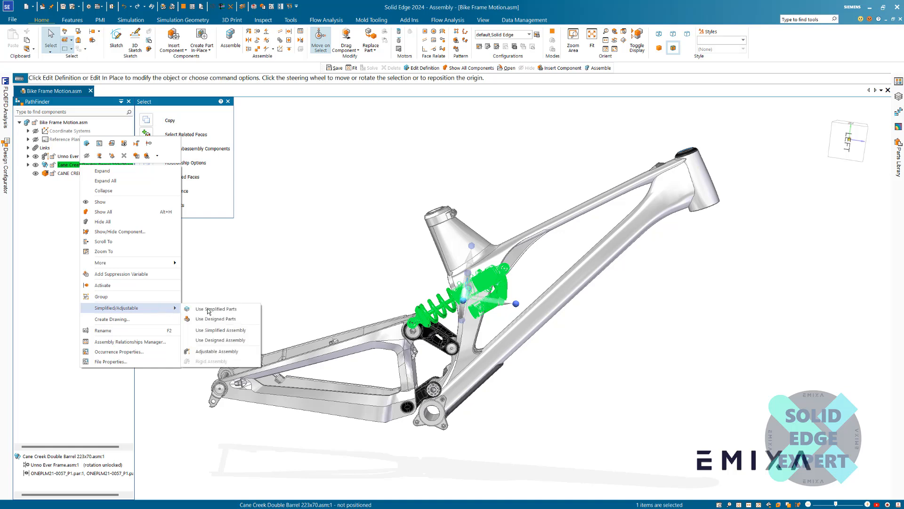
click(213, 350)
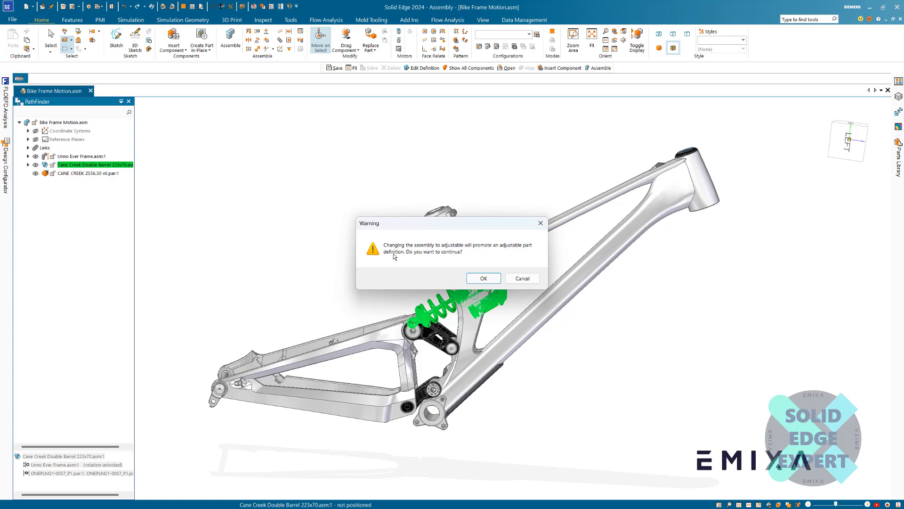
click(484, 279)
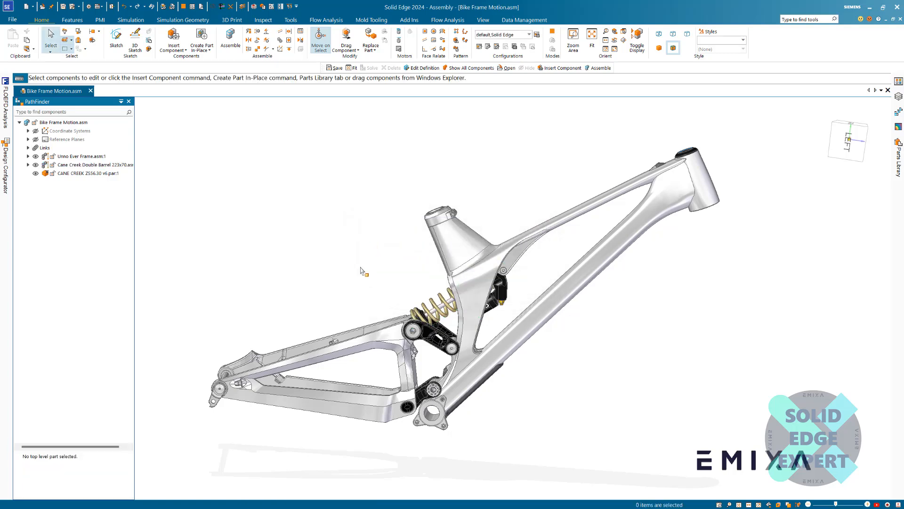
Examine the coil spring, shock and linkage fit in the full frame assembly
scroll(365, 272, up, 5)
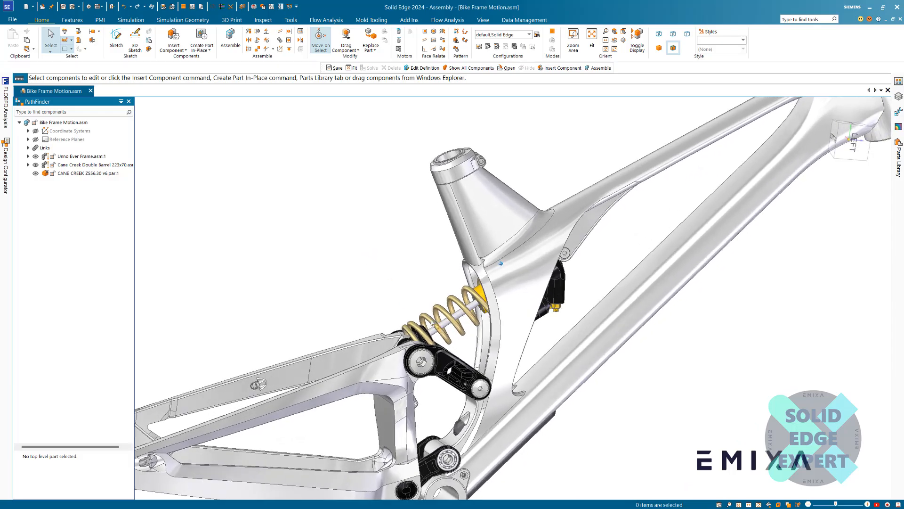
scroll(437, 328, up, 2)
scroll(423, 335, down, 5)
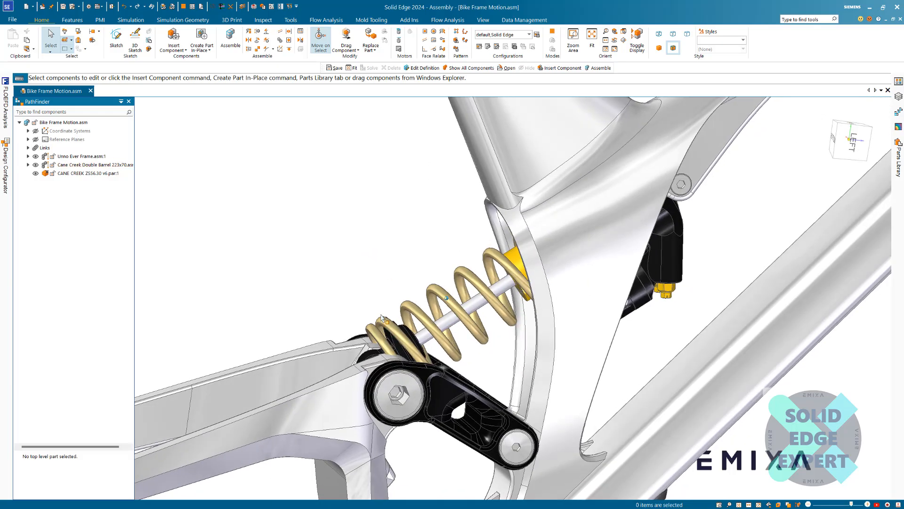
scroll(390, 243, down, 1)
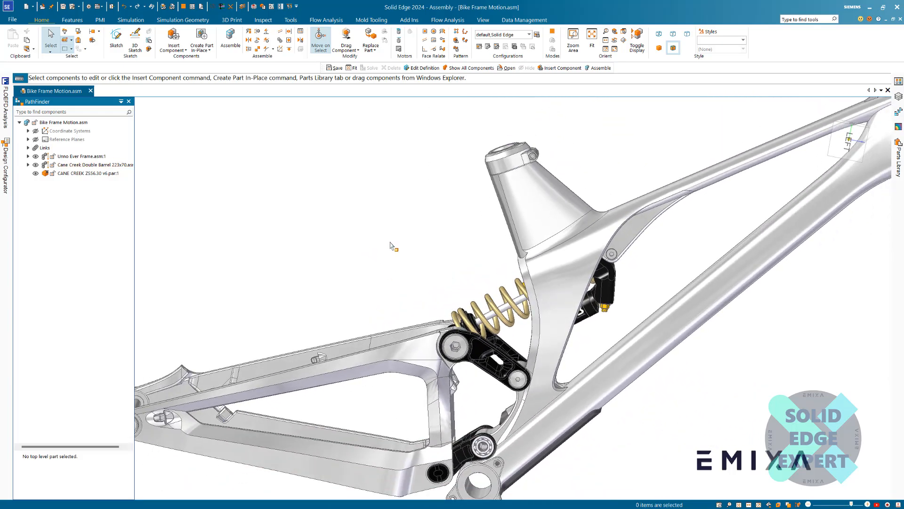
scroll(418, 253, down, 3)
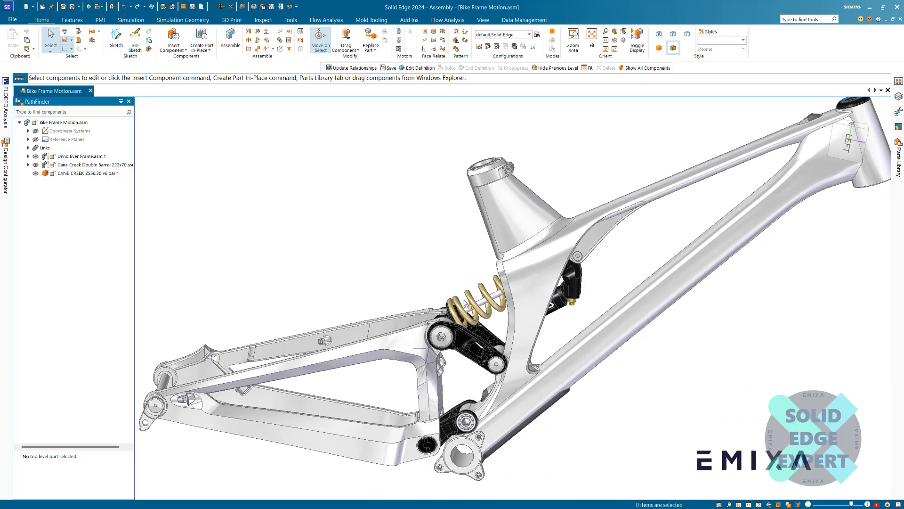
scroll(408, 245, up, 3)
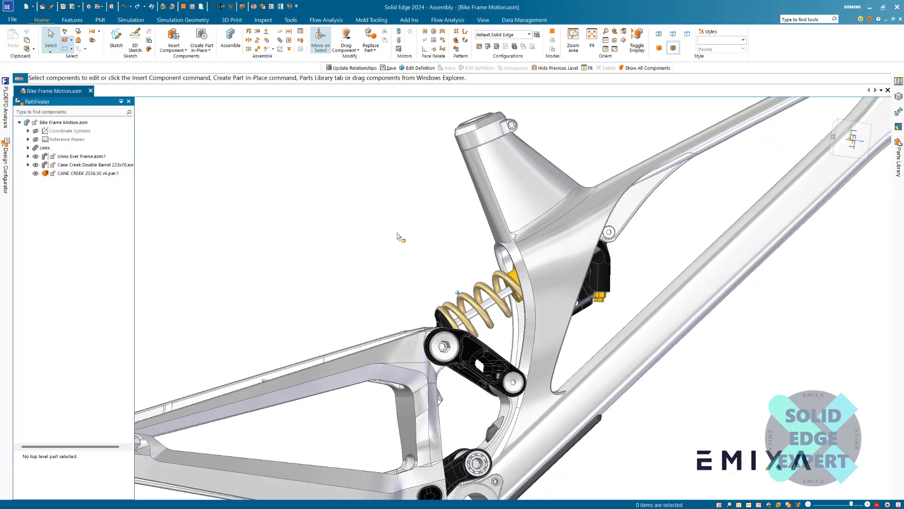
middle_drag(400, 237, 362, 220)
scroll(404, 240, down, 3)
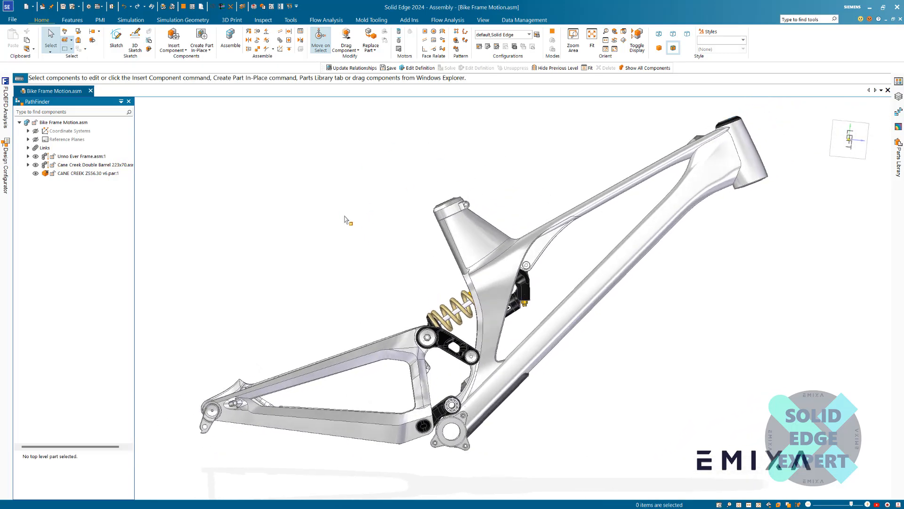
Review the Bike Frame Motion assembly's dimensions and user variables in the Variable Table and close it
click(192, 8)
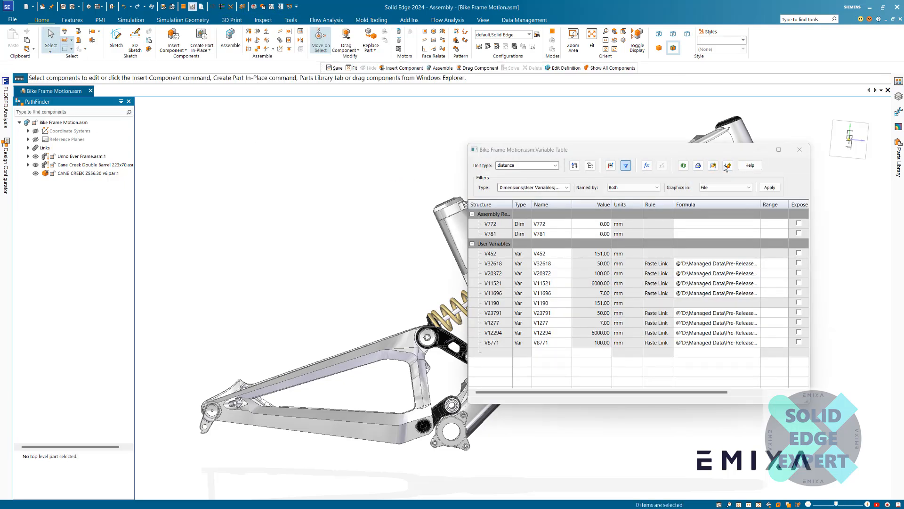
click(799, 150)
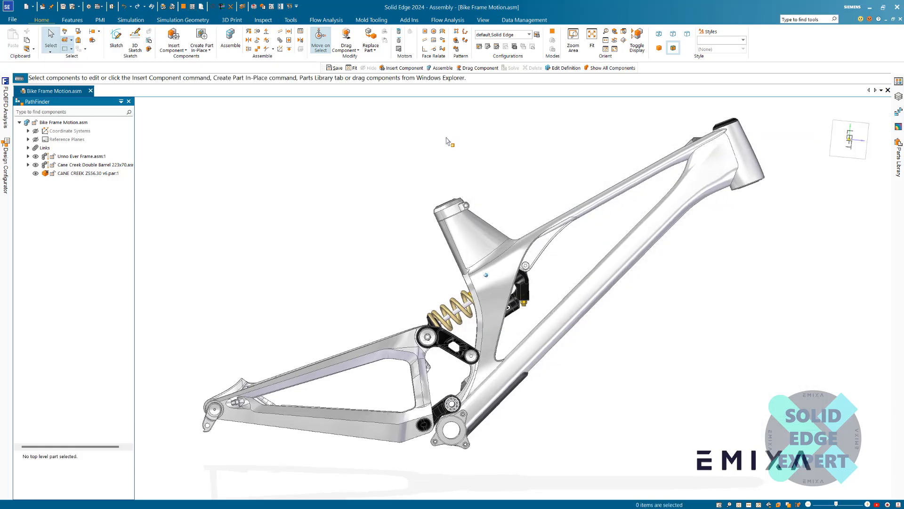
middle_drag(561, 182, 552, 182)
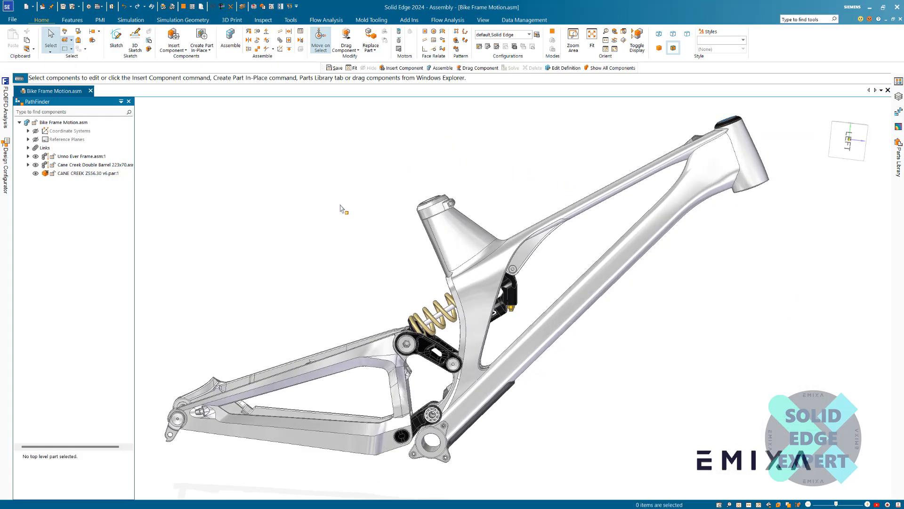
Examine the assembly relationships of the Cane Creek Double Barrel shock and the CANE CREEK ZS56.30 headset part, plus their placement on the frame
click(101, 166)
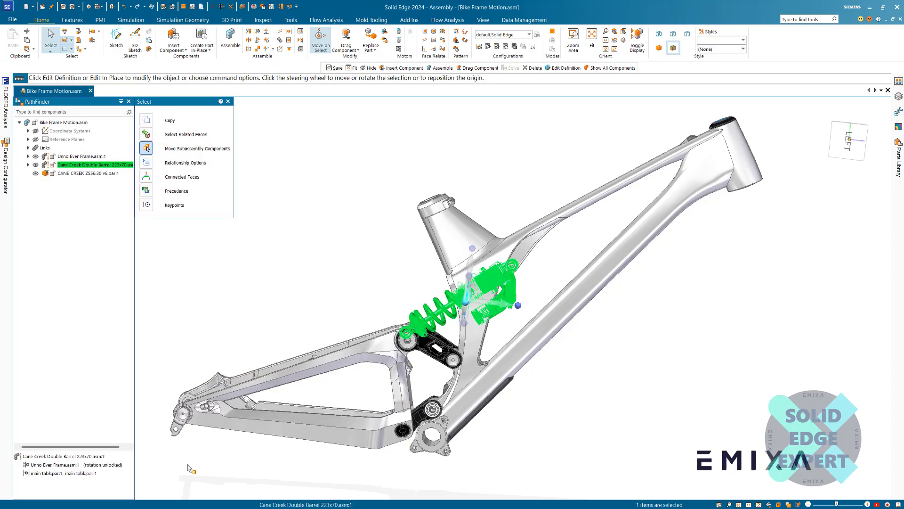
click(295, 320)
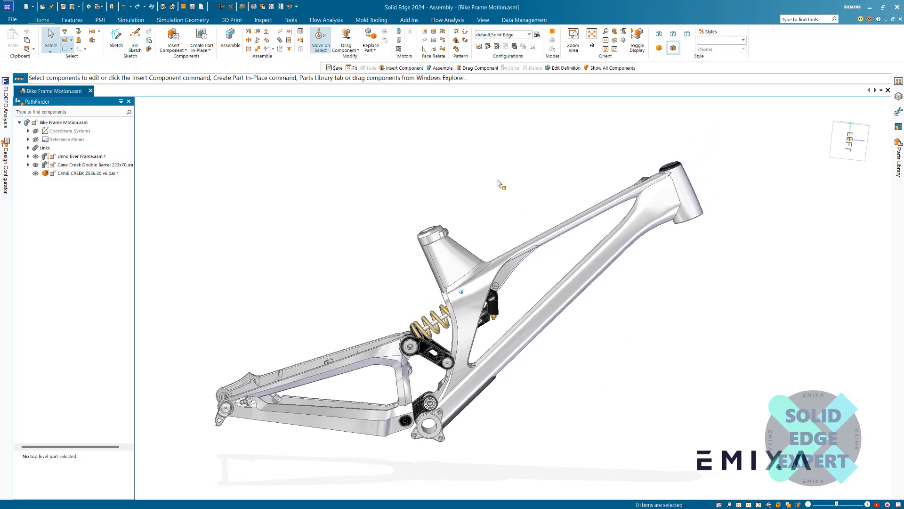
click(72, 173)
click(493, 164)
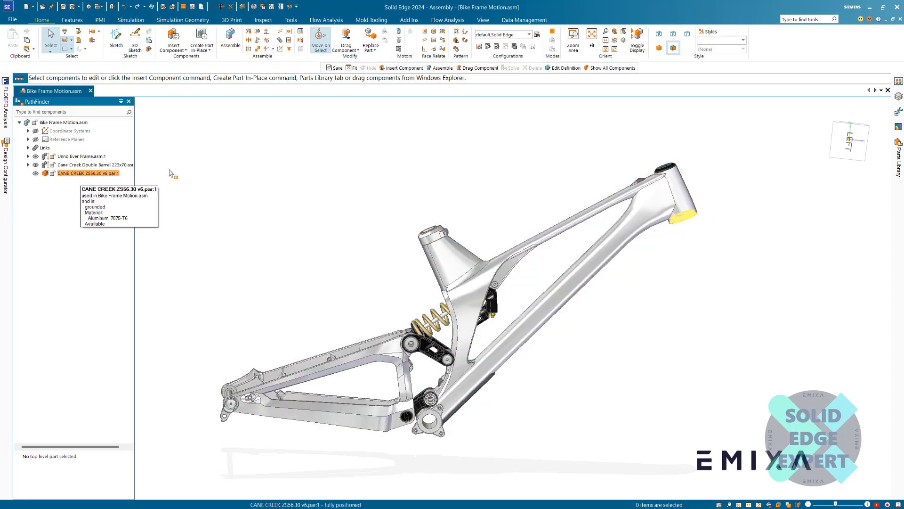
click(73, 173)
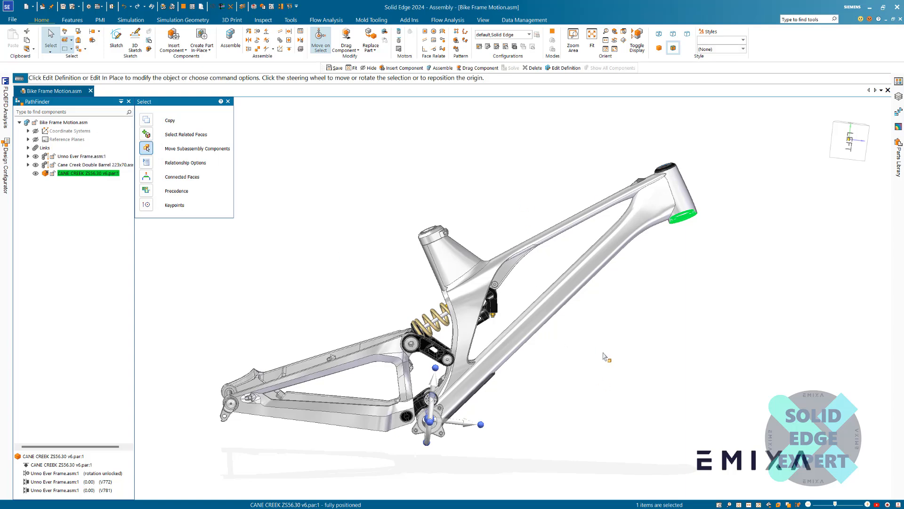
click(588, 366)
mouse_move(491, 197)
middle_down()
mouse_move(518, 196)
mouse_move(492, 197)
middle_up()
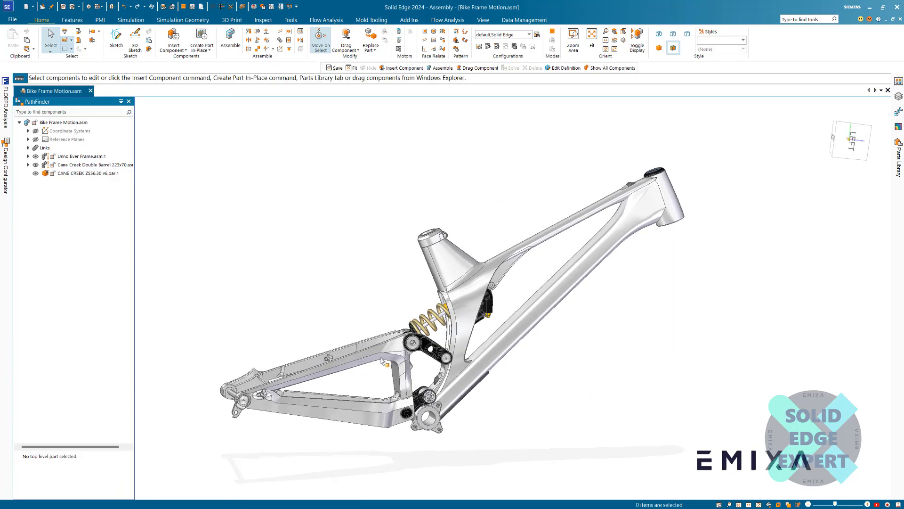
middle_drag(577, 390, 358, 272)
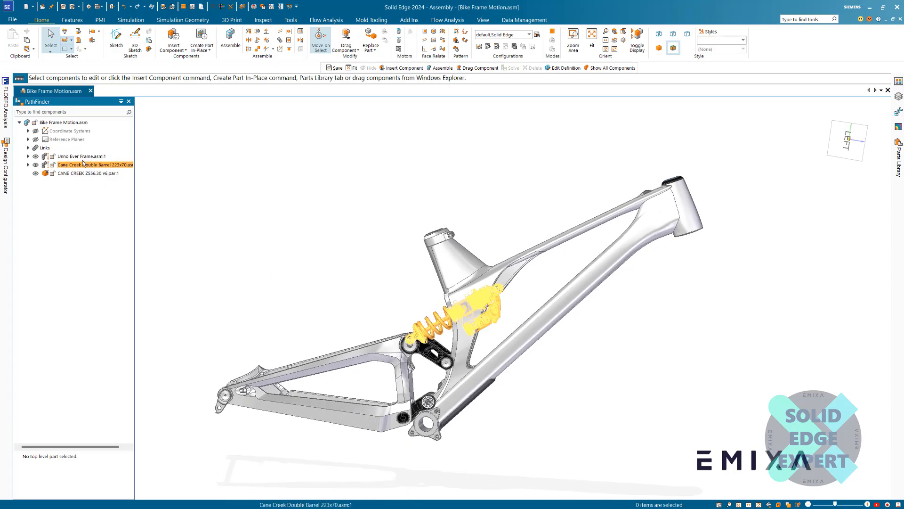
scroll(497, 170, up, 2)
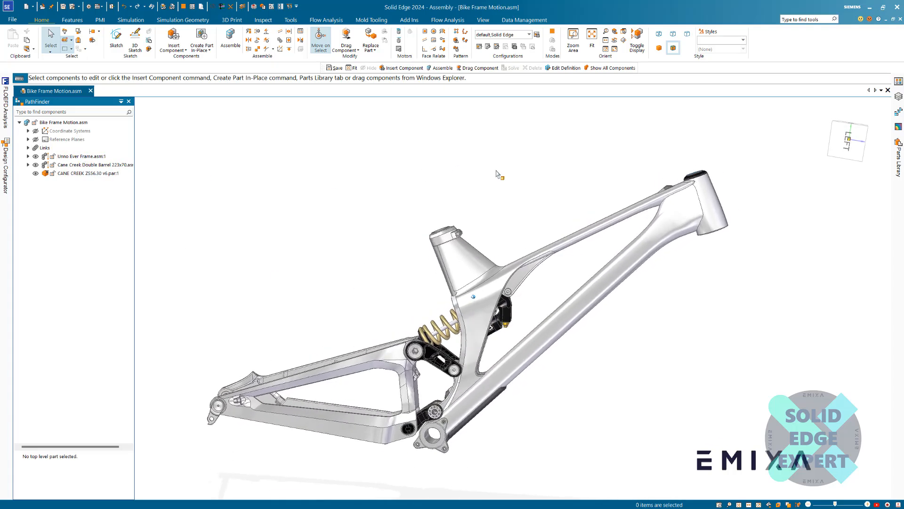
Swing the rear triangle up and back down with Drag Component to test the linkage motion
click(346, 38)
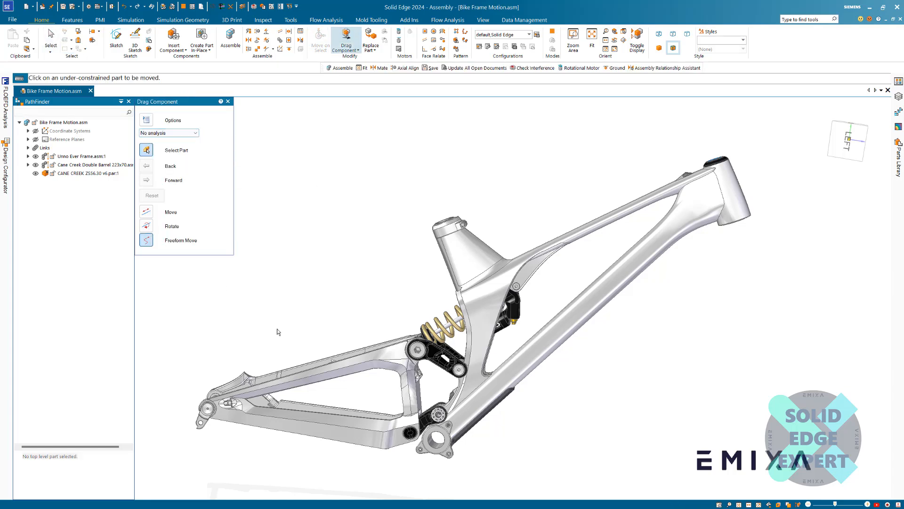
drag(319, 375, 355, 348)
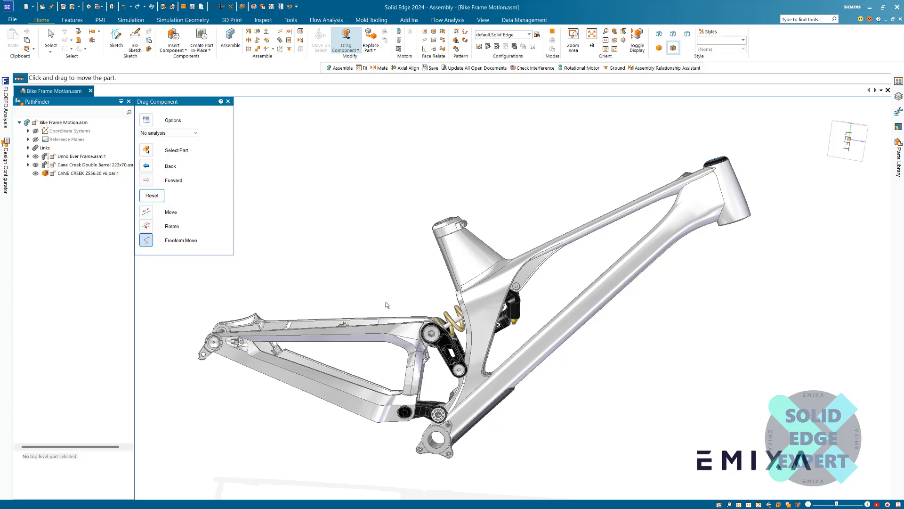
mouse_move(386, 305)
mouse_down()
mouse_move(361, 368)
mouse_move(382, 300)
mouse_up()
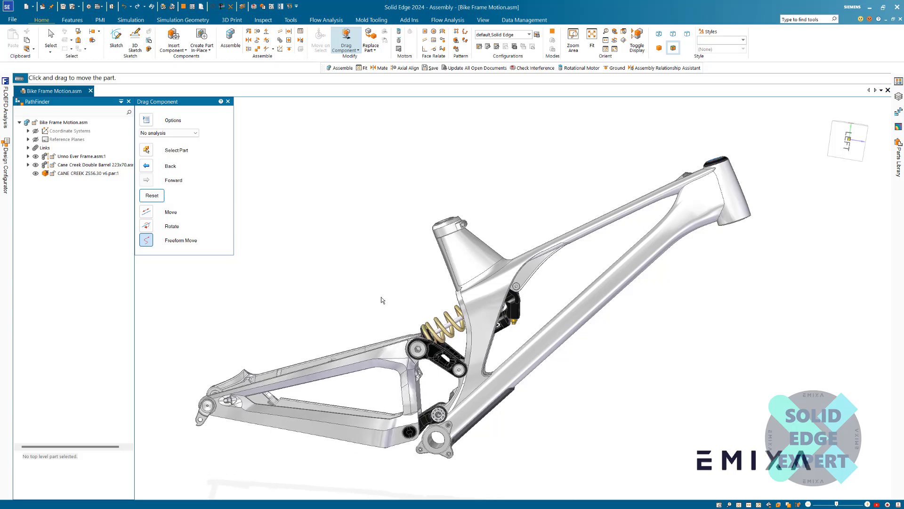
key(Escape)
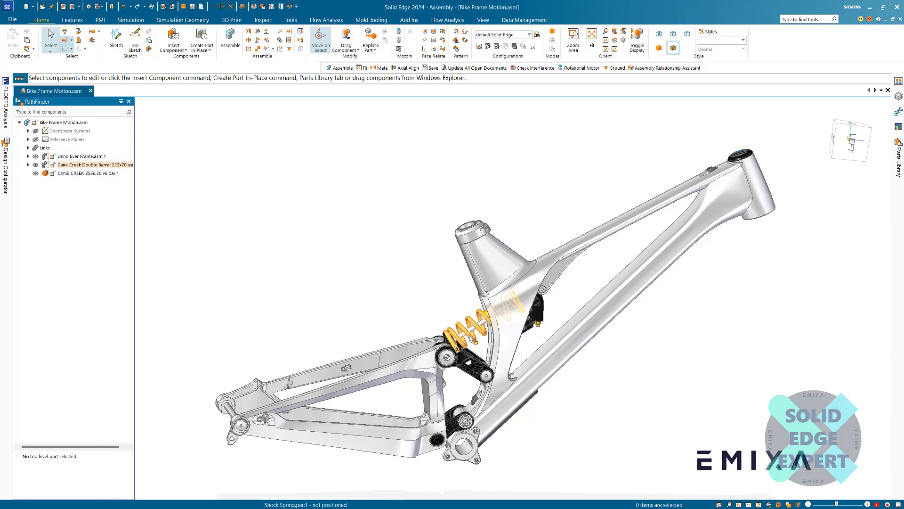
Inspect the Cane Creek Double Barrel shock's axial align relationship to the Unno Ever Frame
click(84, 167)
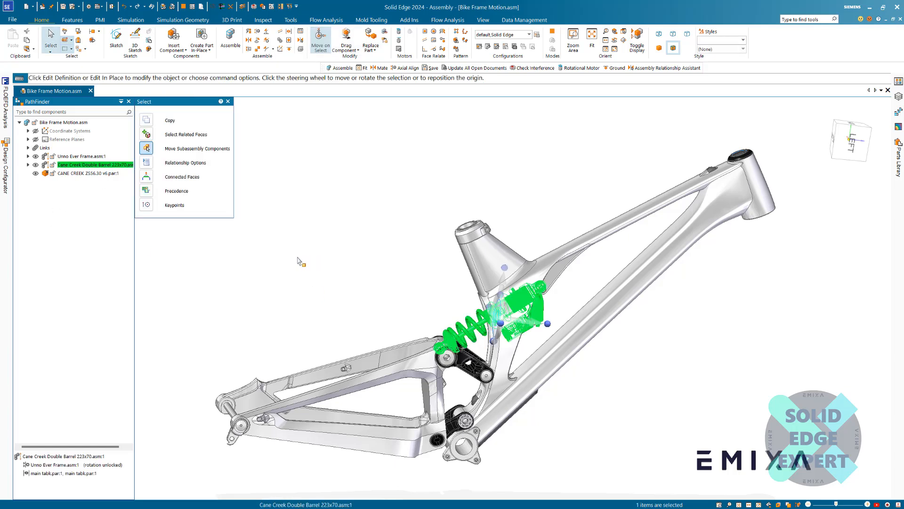
click(86, 466)
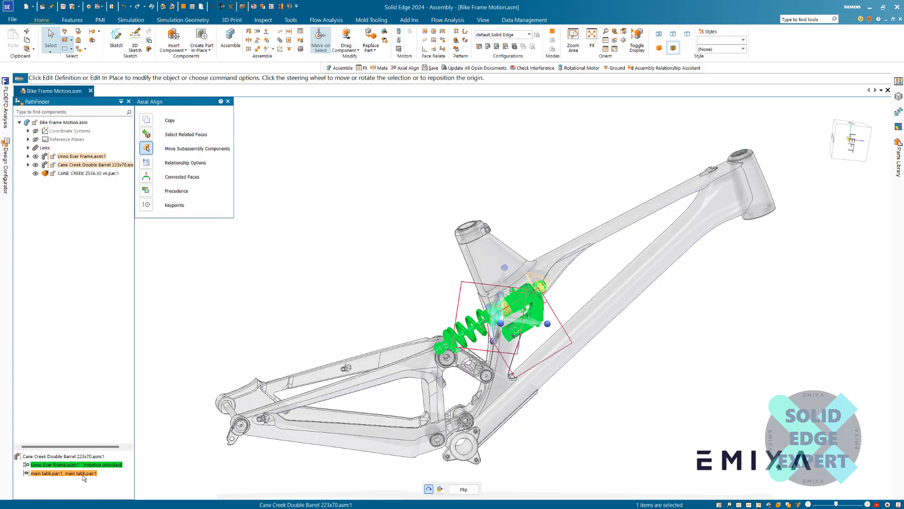
click(278, 274)
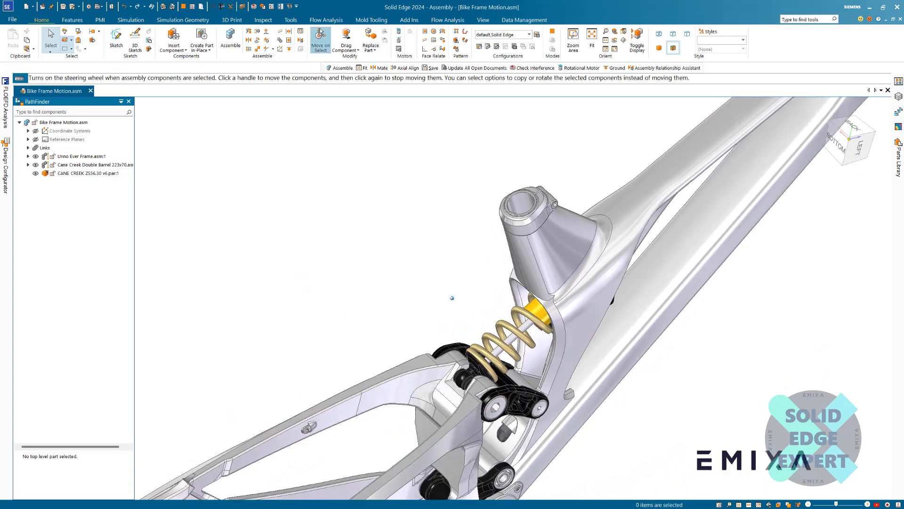
Axially align the shock's lower eye with the rear linkage bolt of the frame, leaving rotation unlocked
click(346, 40)
drag(422, 375, 413, 389)
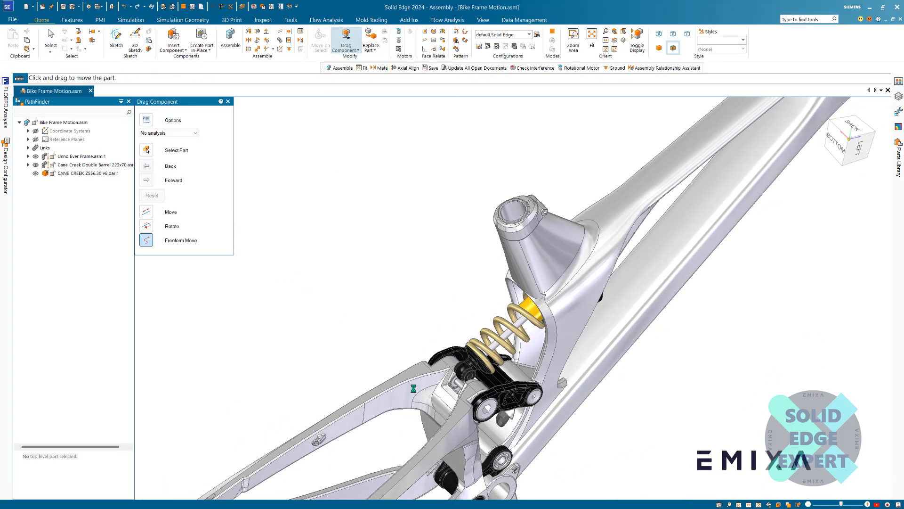
click(257, 32)
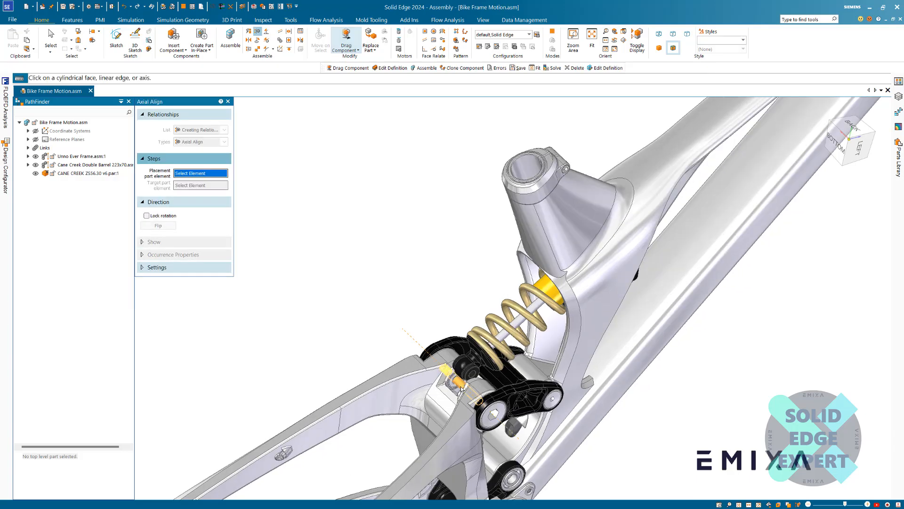
scroll(471, 372, up, 3)
click(471, 373)
click(477, 373)
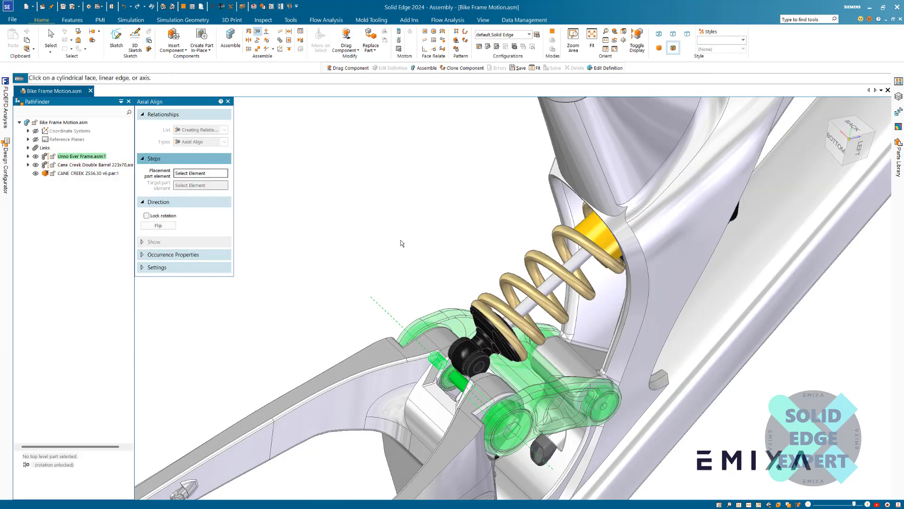
scroll(402, 219, down, 3)
scroll(403, 220, down, 3)
key(Escape)
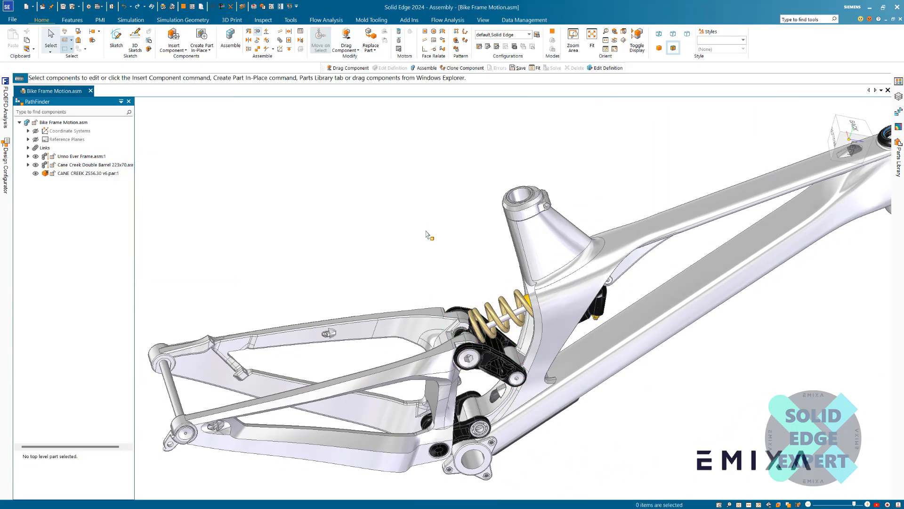
Swing the rear triangle upward with Drag Component so the linkage compresses the coil shock
middle_drag(427, 234, 404, 213)
scroll(412, 231, up, 1)
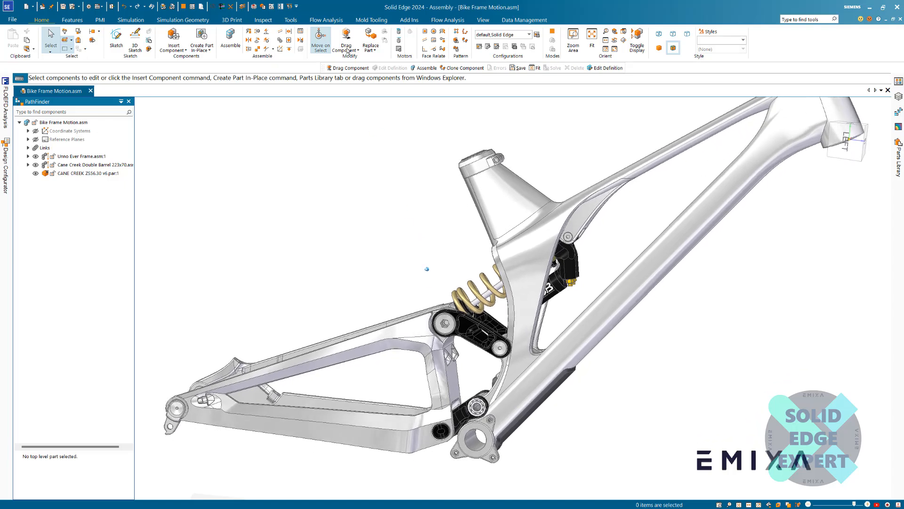
click(347, 37)
click(383, 335)
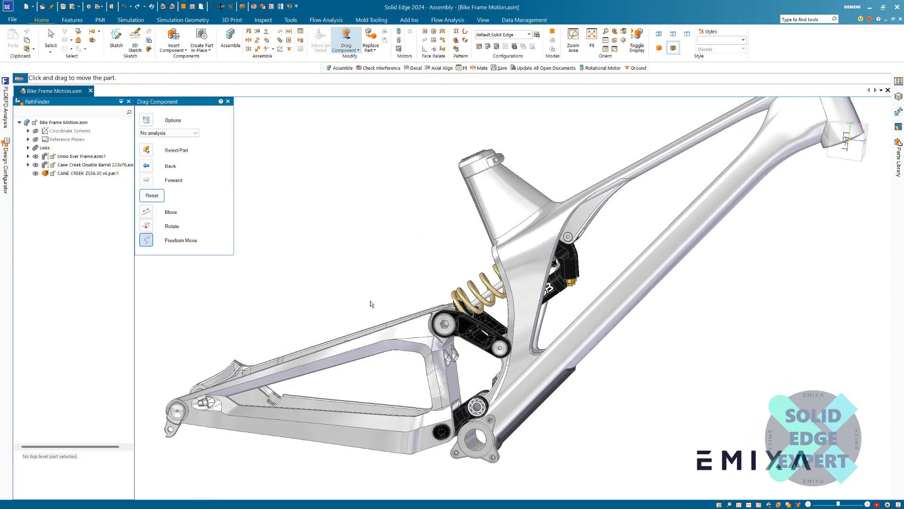
key(Escape)
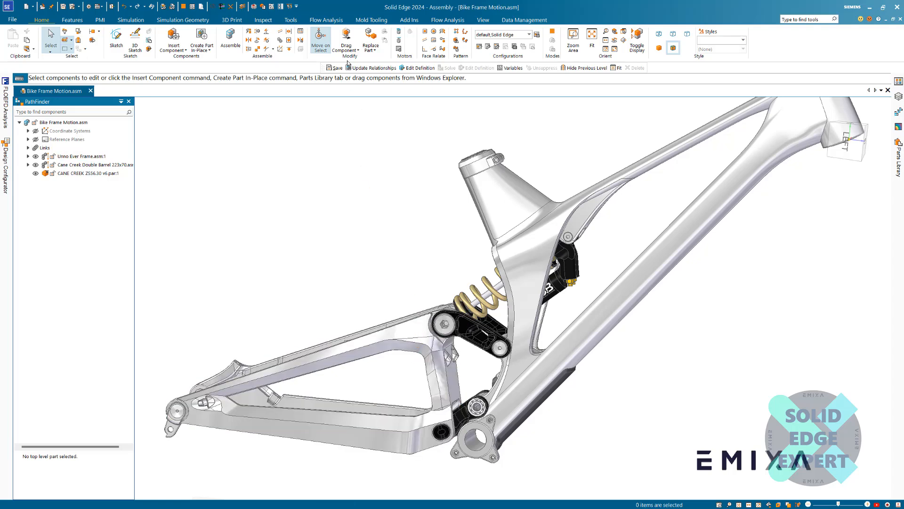
click(347, 38)
drag(330, 351, 342, 270)
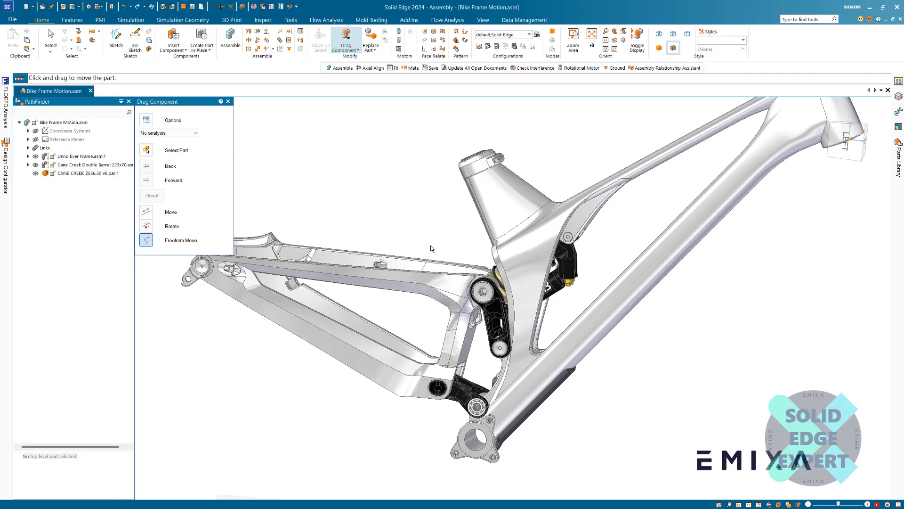
key(Escape)
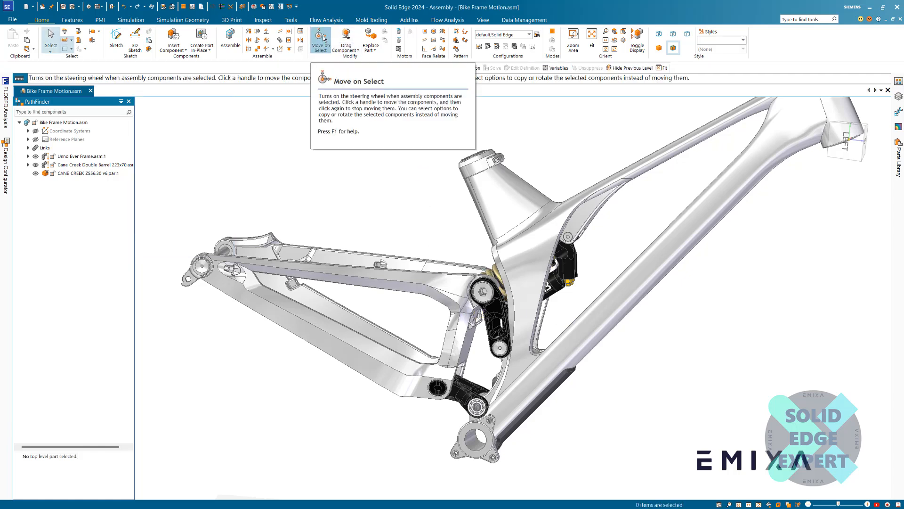
Lower the rear triangle partway with Drag Component to partly release the shock
click(346, 39)
drag(450, 279, 448, 323)
key(Escape)
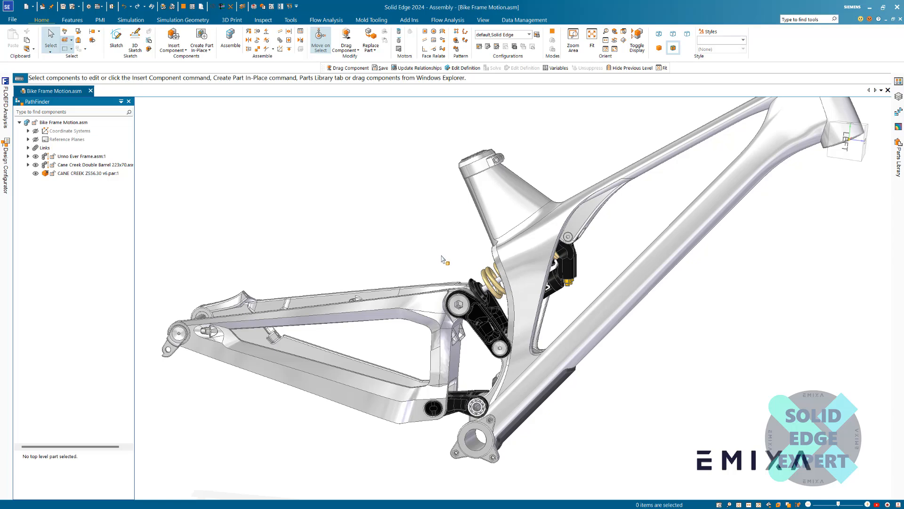
click(438, 304)
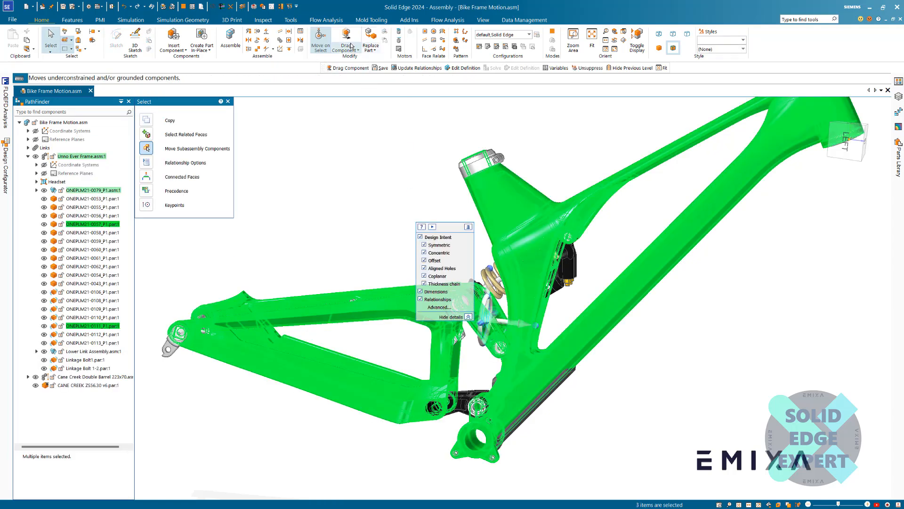
click(347, 49)
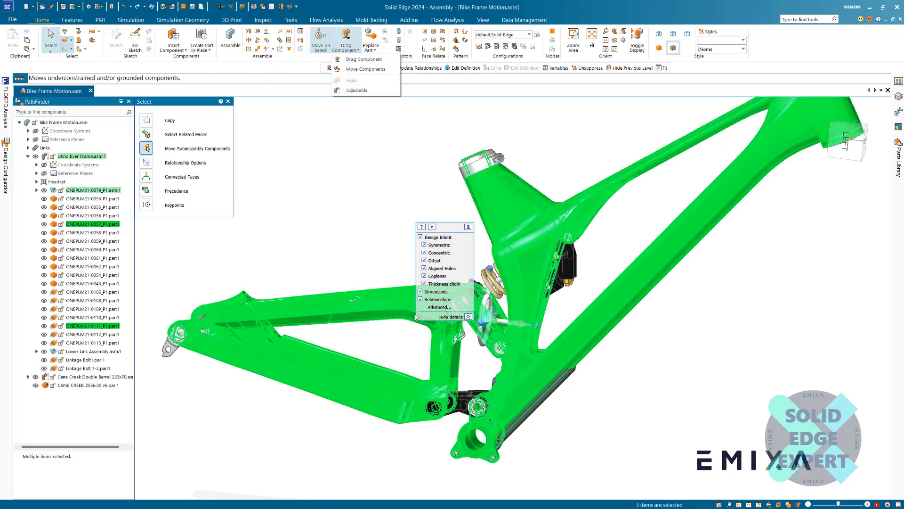
click(378, 179)
Lower the rear triangle in two further moves with Drag Component to extend the shock, and check the spring and linkage up close
click(347, 39)
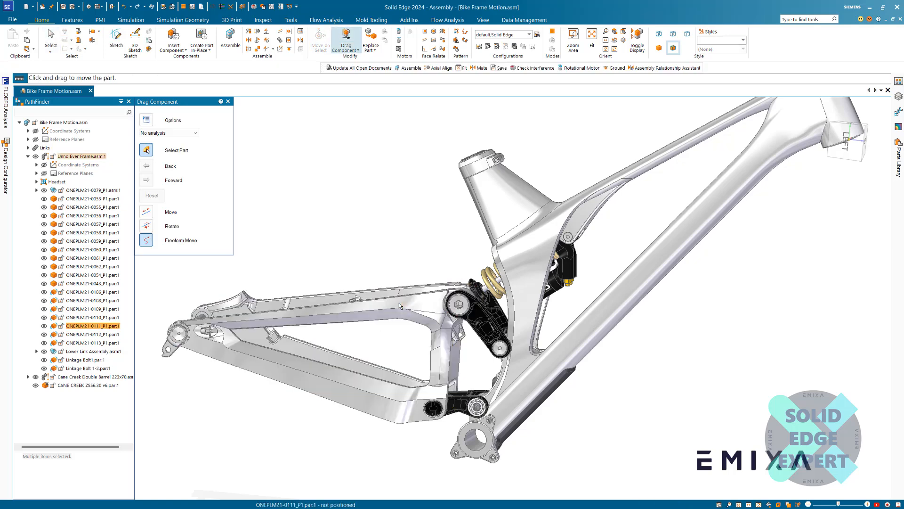
mouse_move(399, 303)
mouse_down()
mouse_move(387, 316)
mouse_move(396, 295)
mouse_up()
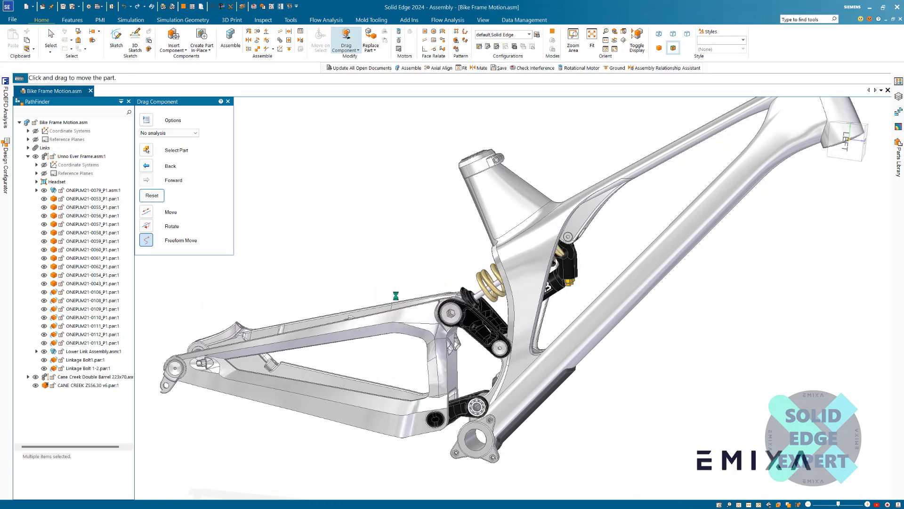
key(Escape)
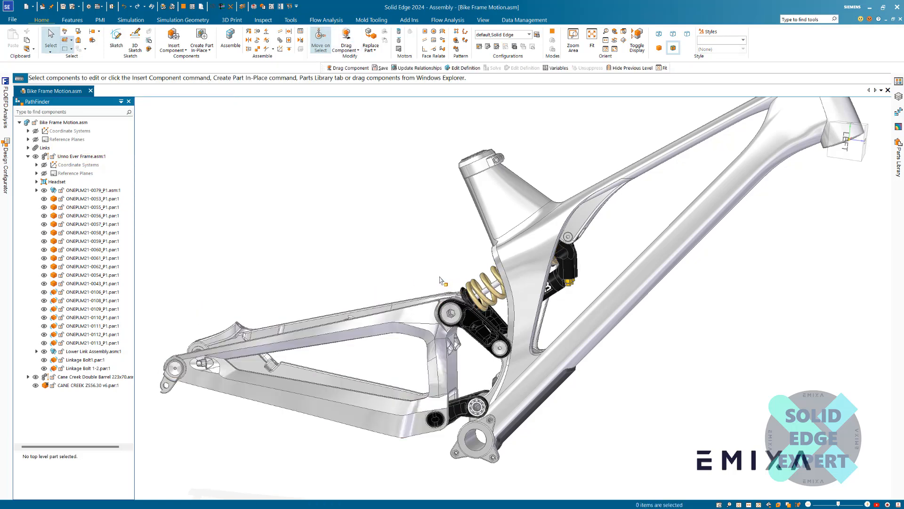
scroll(447, 285, up, 5)
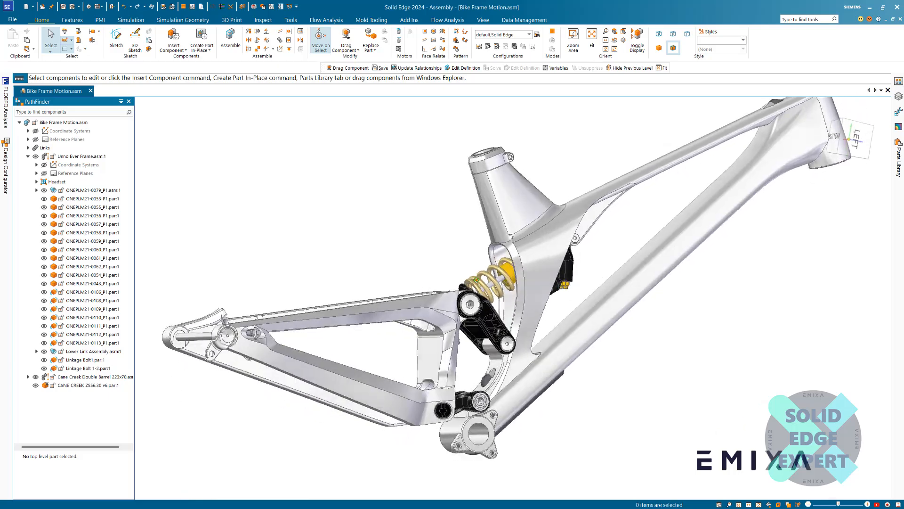
scroll(428, 267, down, 5)
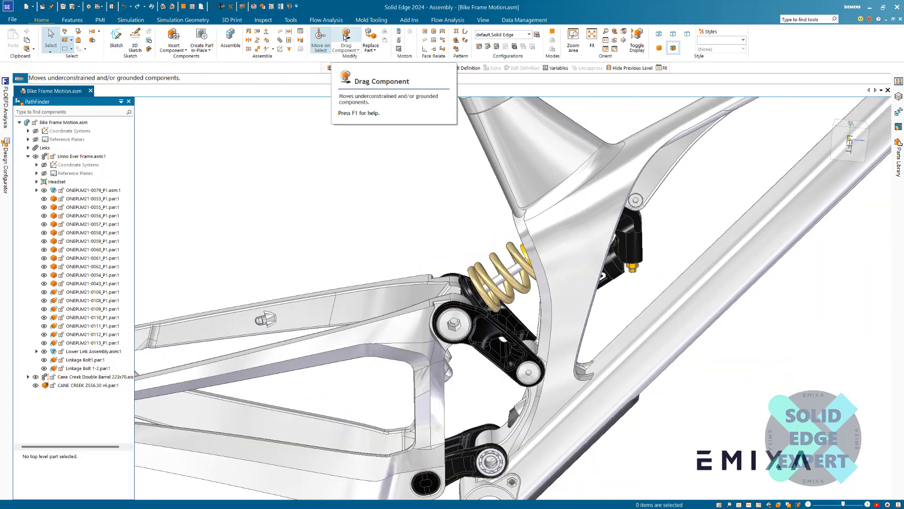
click(340, 51)
drag(262, 317, 381, 367)
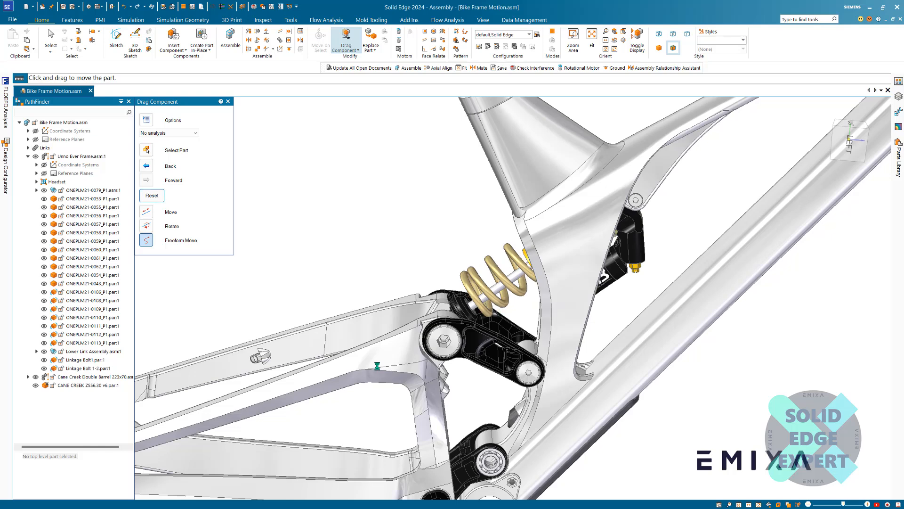
key(Escape)
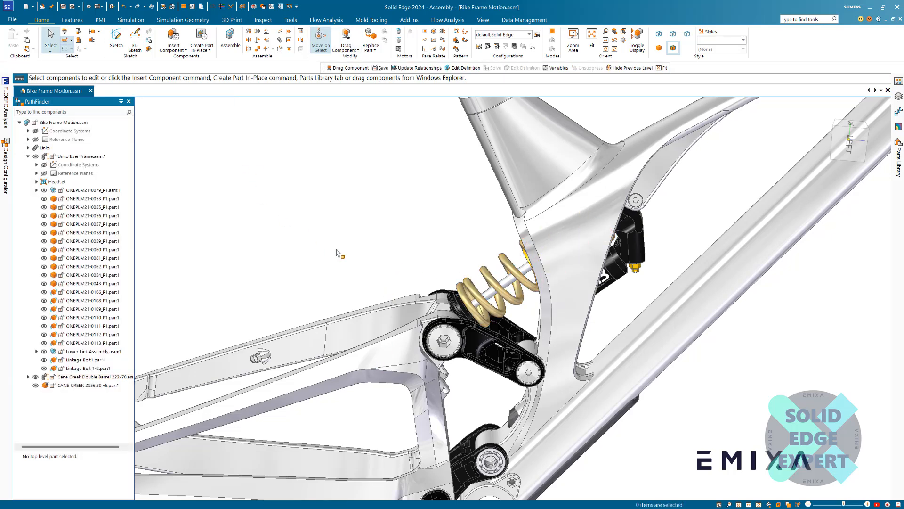
Open the Cane Creek Double Barrel 223x70 shock subassembly in its own window for viewing, and return to the Bike Frame Motion assembly
scroll(340, 255, down, 3)
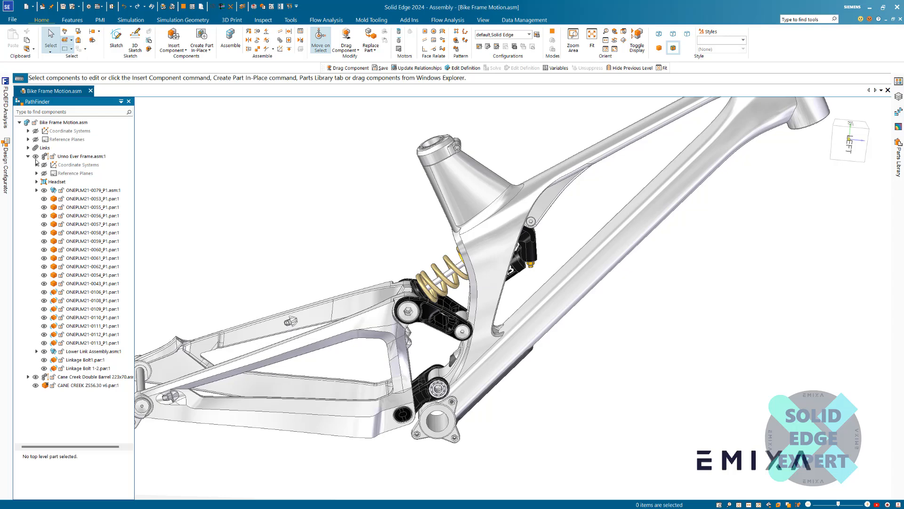
click(27, 156)
click(87, 165)
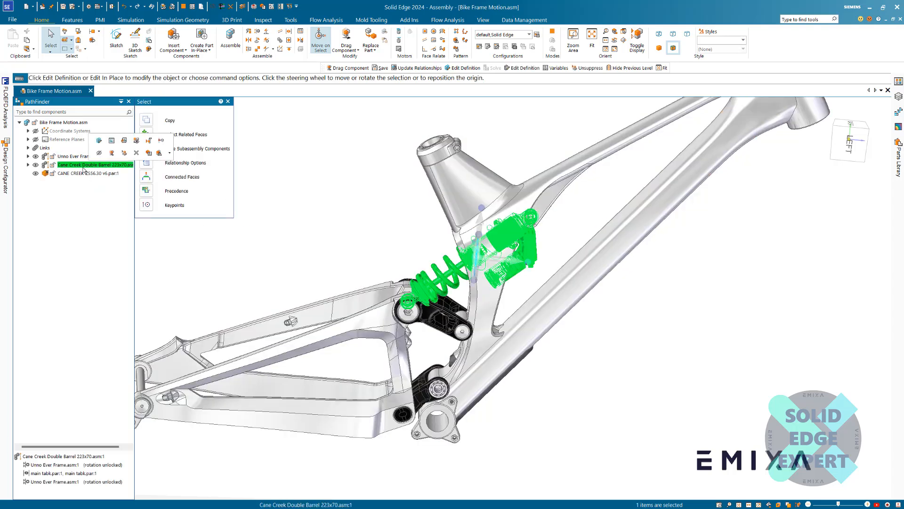
click(124, 142)
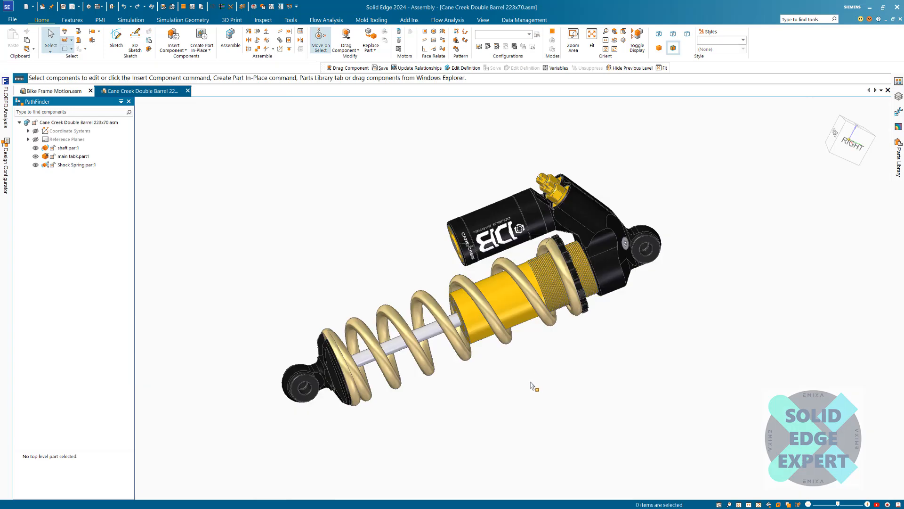
middle_drag(530, 382, 527, 385)
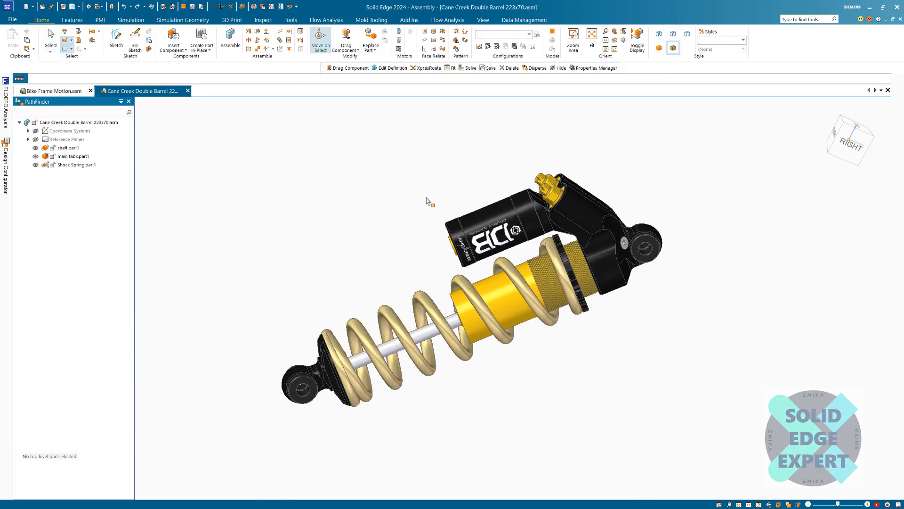
click(81, 95)
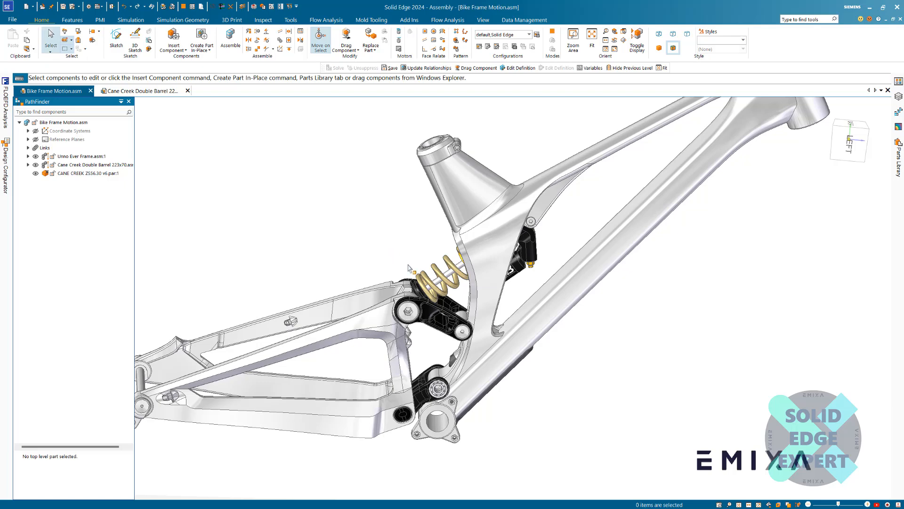
Change the Cane Creek Double Barrel shock subassembly to a Rigid Assembly and accept removing its adjustable part definition
middle_drag(408, 265, 408, 257)
click(86, 165)
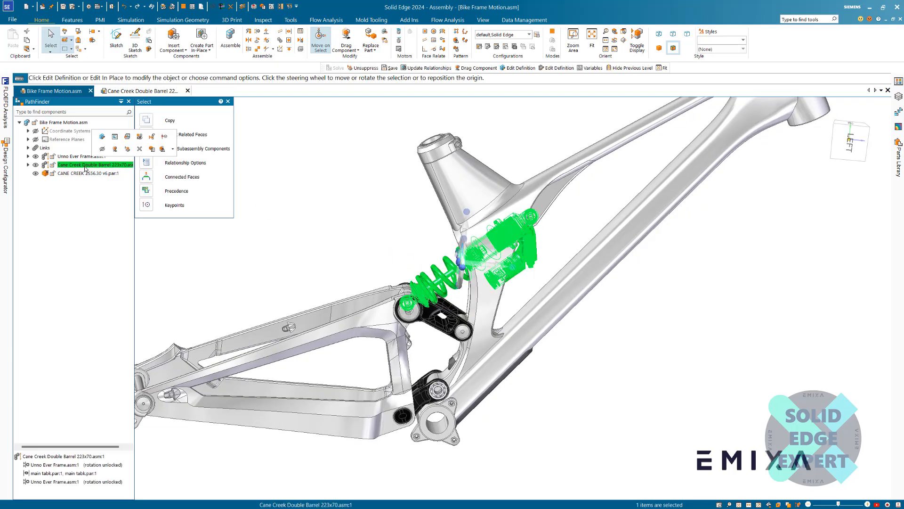
right_click(86, 167)
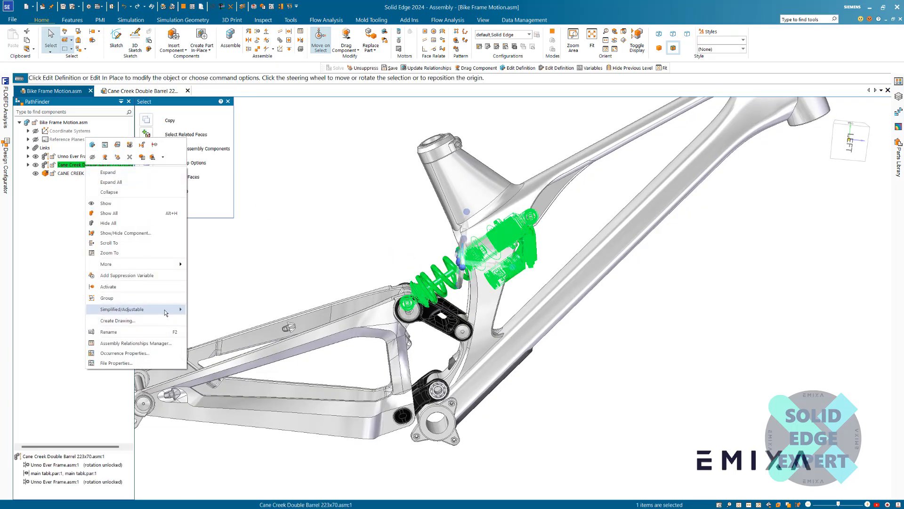
mouse_move(166, 310)
click(217, 363)
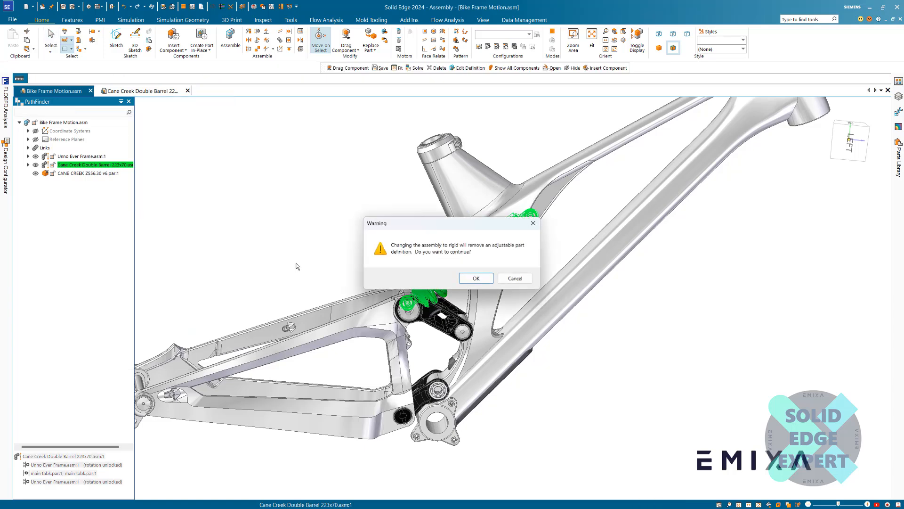
click(472, 280)
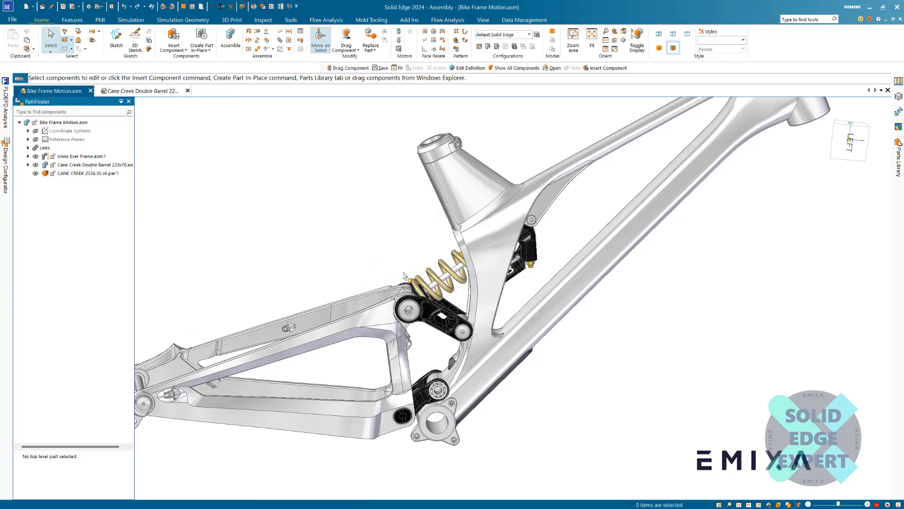
Make the Cane Creek Double Barrel shock subassembly an Adjustable Assembly and accept promoting its adjustable part definition
scroll(403, 275, up, 2)
right_click(78, 165)
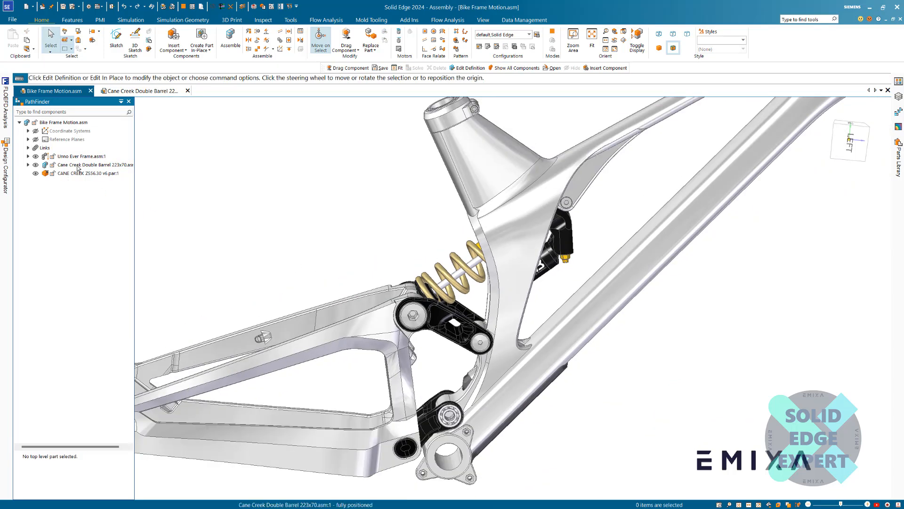
mouse_move(158, 310)
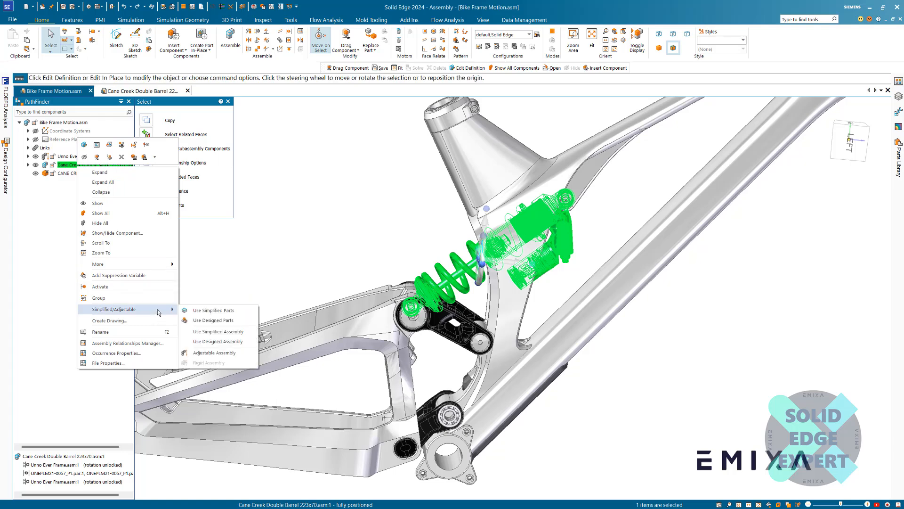
click(207, 353)
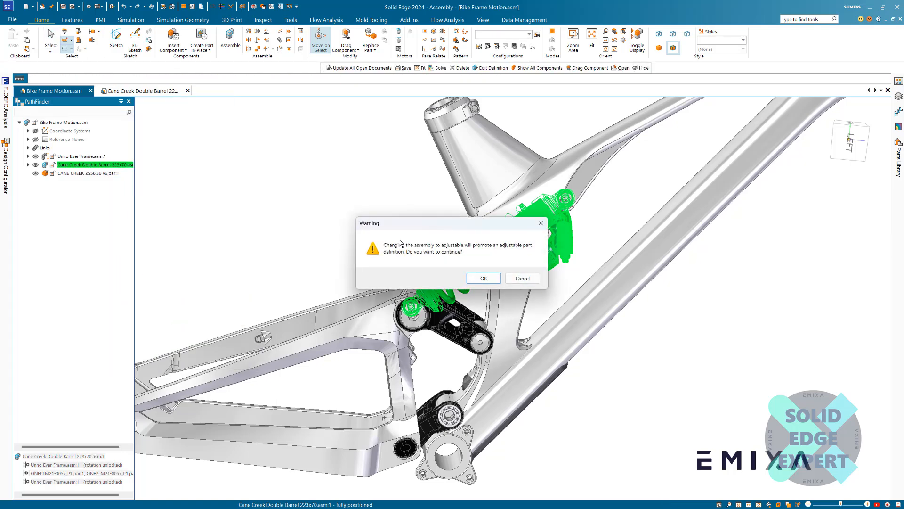
click(485, 279)
Swing the rear triangle upward in two moves with Drag Component to compress the shock
click(347, 40)
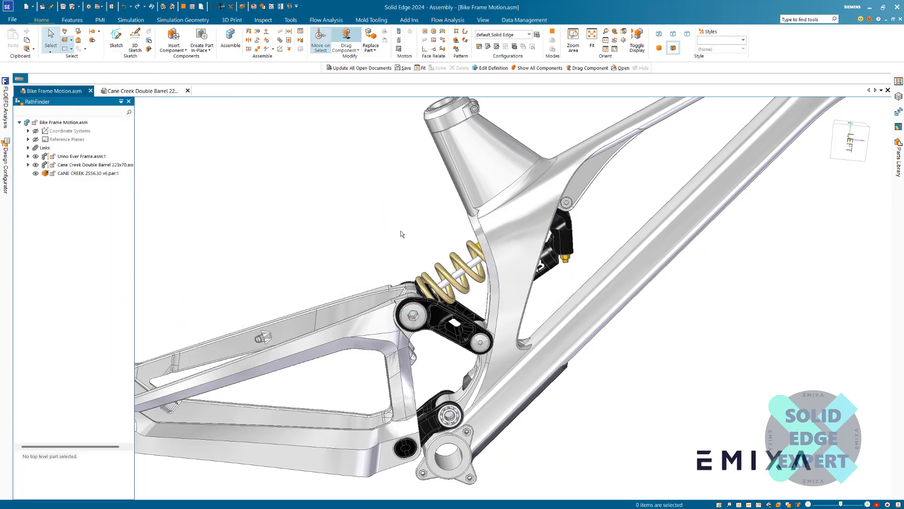
click(381, 315)
drag(380, 316, 379, 301)
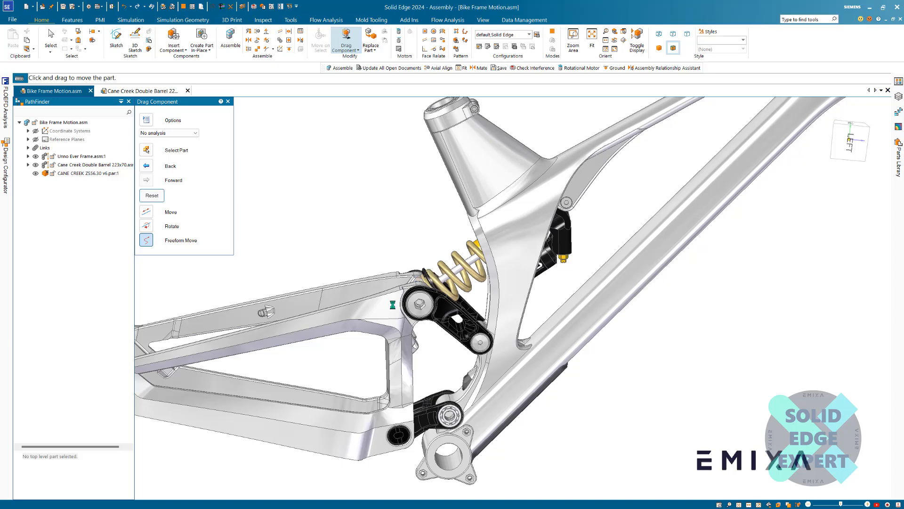
key(Escape)
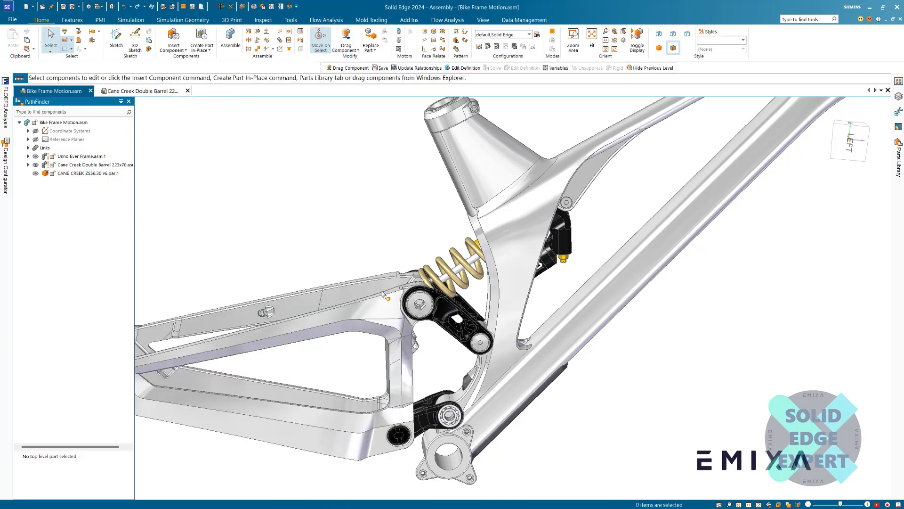
click(346, 36)
drag(379, 300, 382, 287)
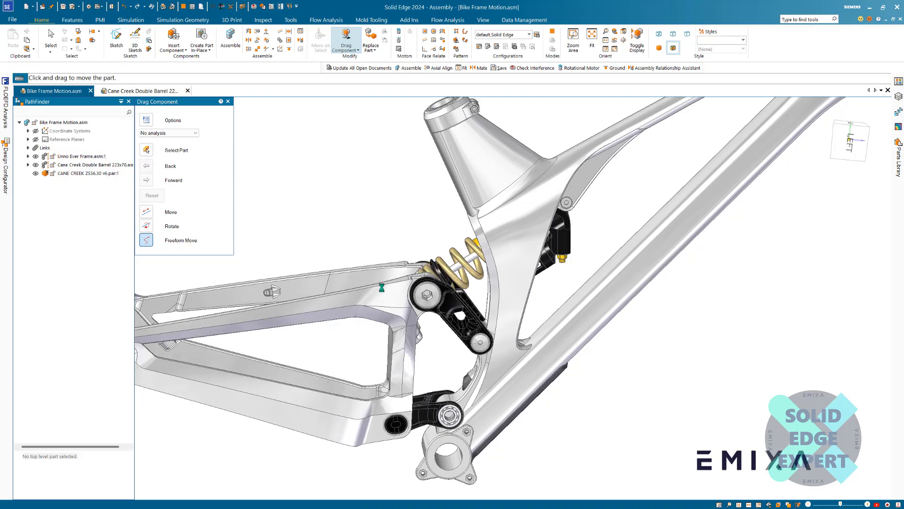
key(Escape)
Hide the Shock Spring part in the Bike Frame Motion assembly
middle_drag(406, 244, 373, 227)
scroll(373, 226, down, 4)
scroll(372, 226, up, 2)
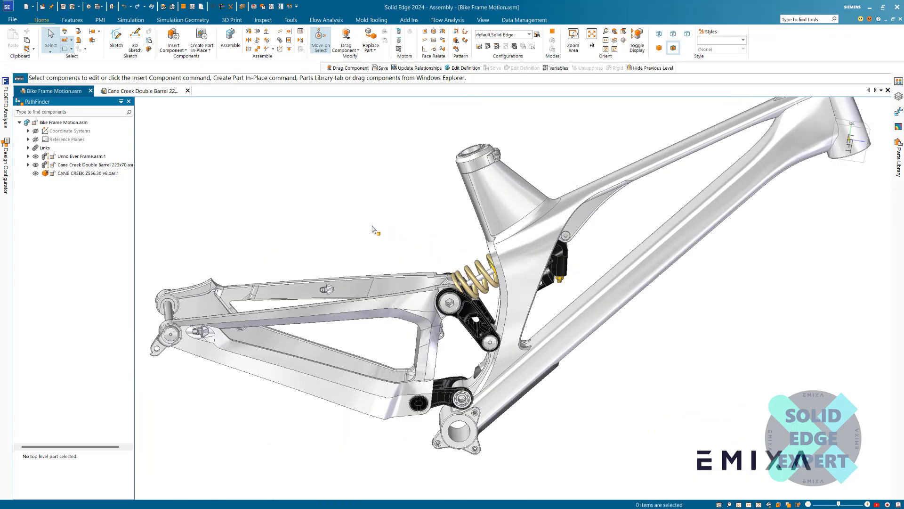
click(471, 275)
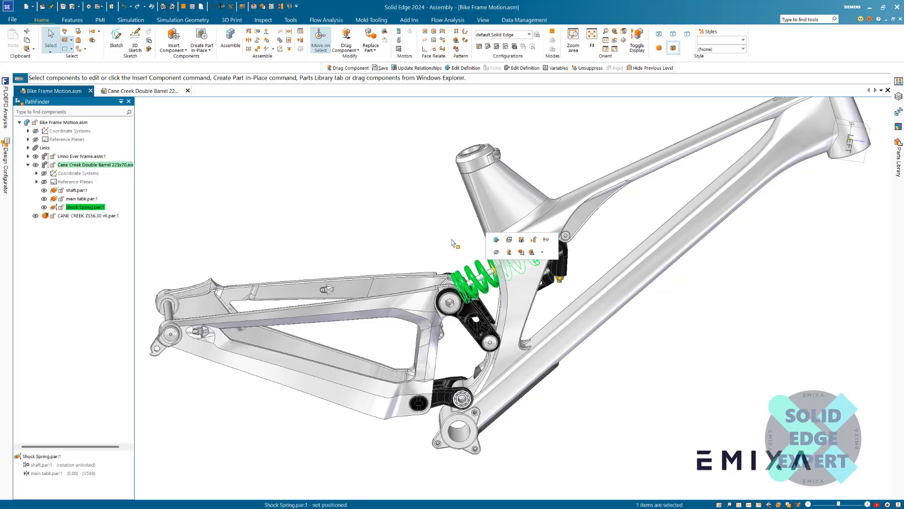
click(497, 252)
middle_drag(497, 252, 420, 243)
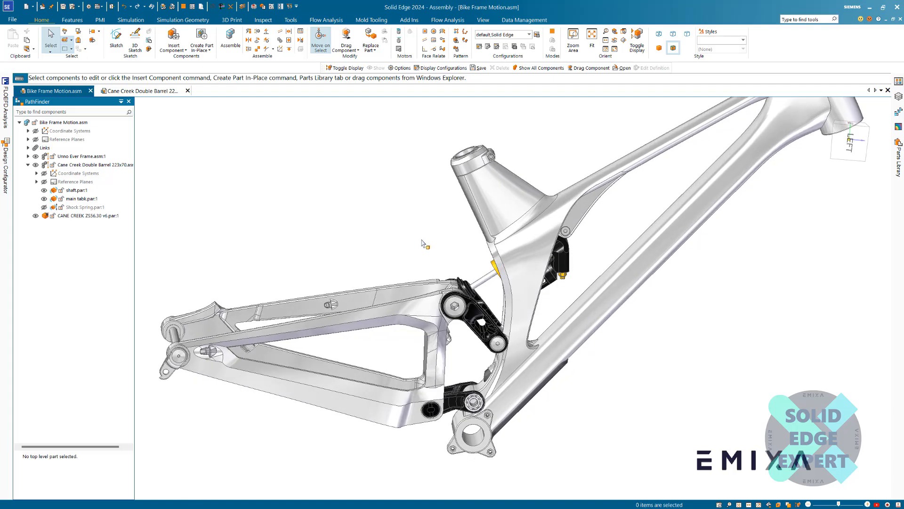
Apply the Motion Display configuration to the assembly
click(530, 35)
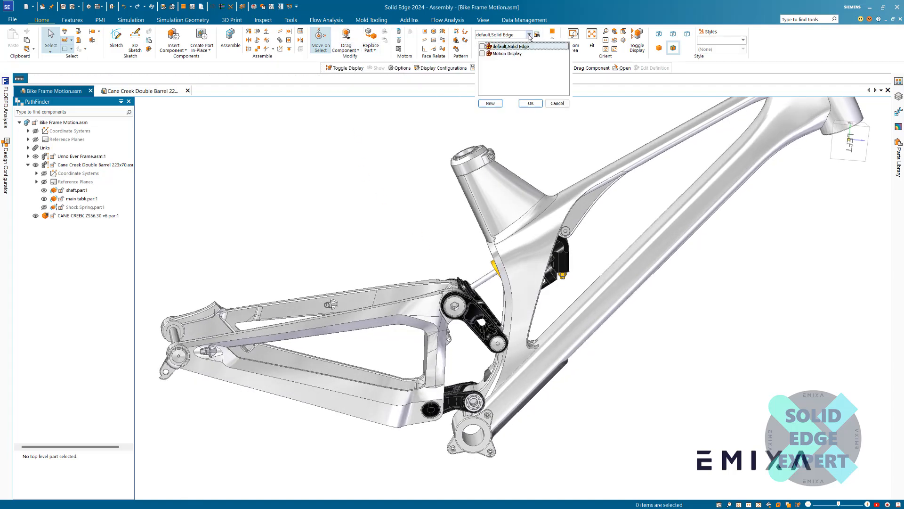
click(529, 104)
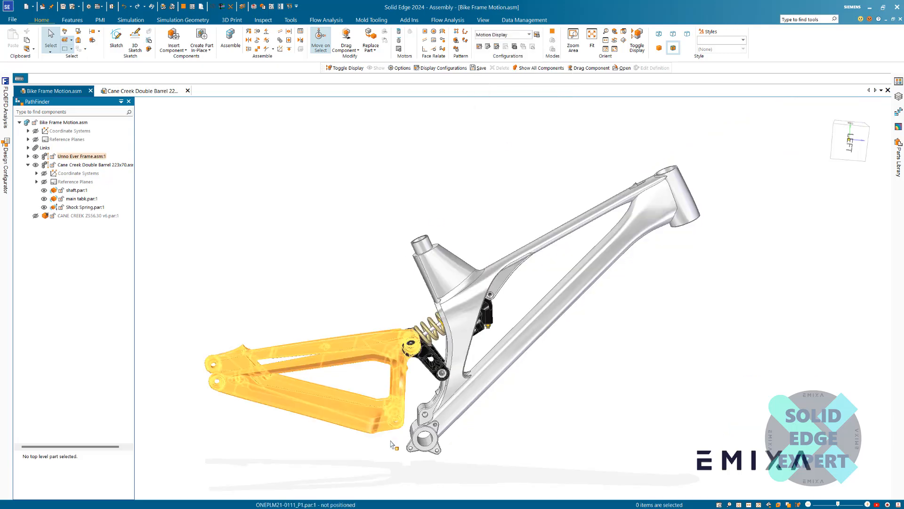
scroll(445, 358, up, 4)
middle_drag(442, 359, 204, 179)
Show the Lower Link Assembly of the Unno Ever Frame with Toggle Display
click(28, 157)
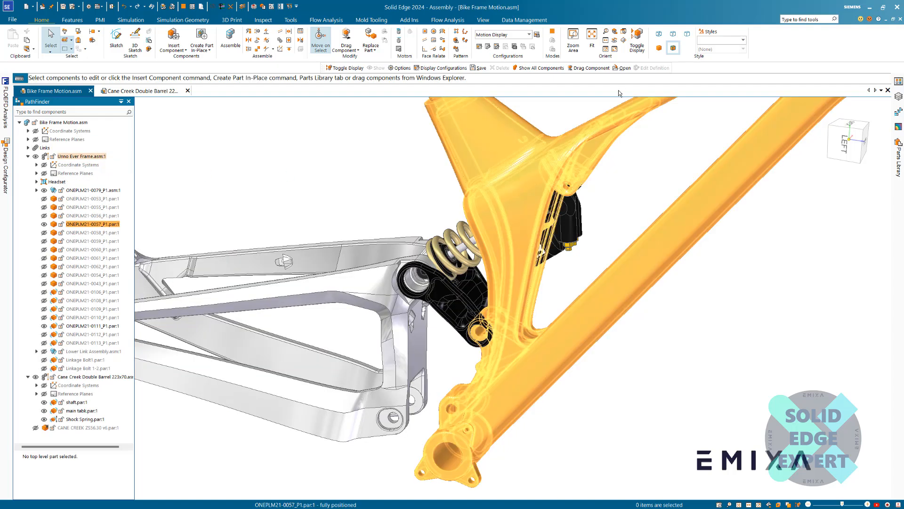
click(637, 41)
click(443, 377)
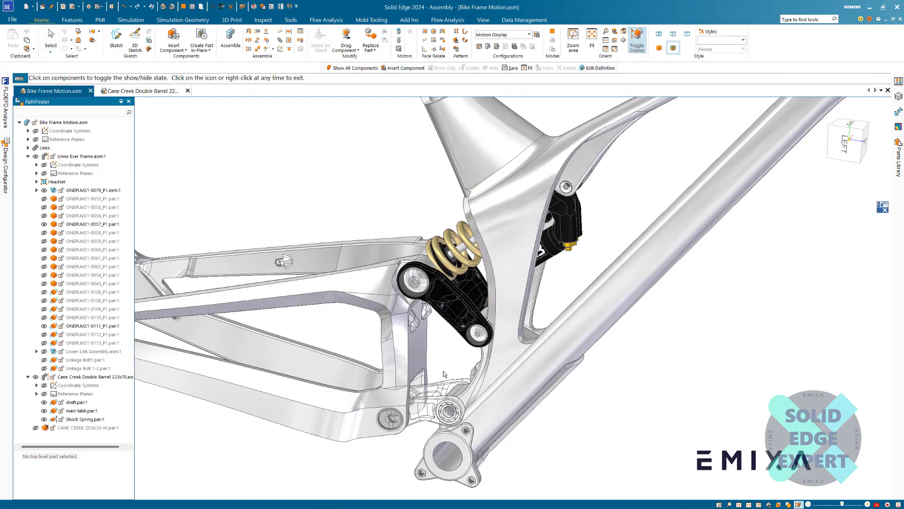
click(430, 403)
click(637, 43)
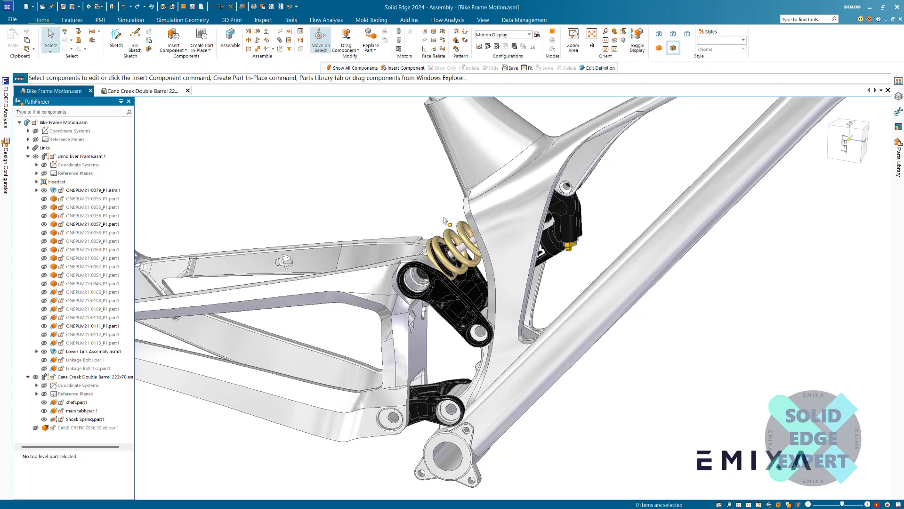
Hide the coil spring around the shock shaft with Toggle Display
mouse_move(428, 226)
middle_down()
mouse_move(420, 202)
mouse_move(443, 219)
middle_up()
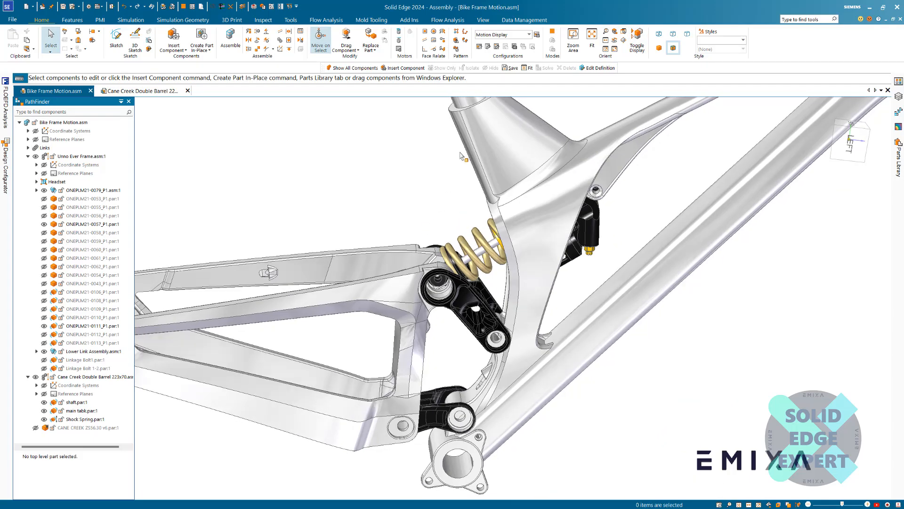
click(637, 41)
click(477, 239)
click(477, 240)
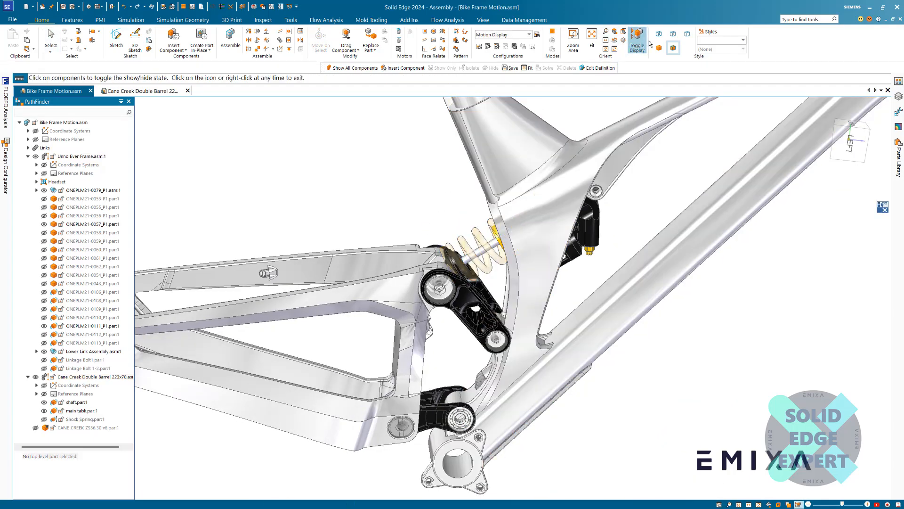
key(Escape)
Update the Motion Display configuration with the current component visibility
drag(444, 172, 453, 163)
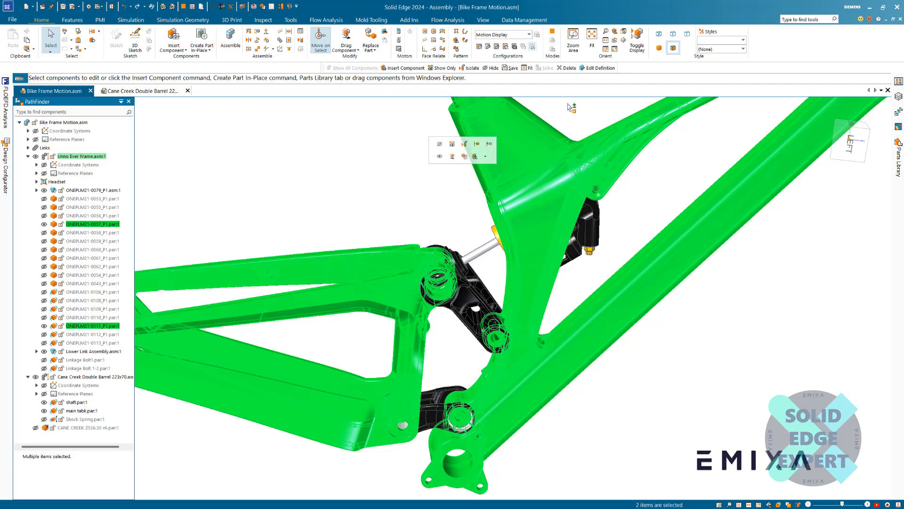
click(480, 47)
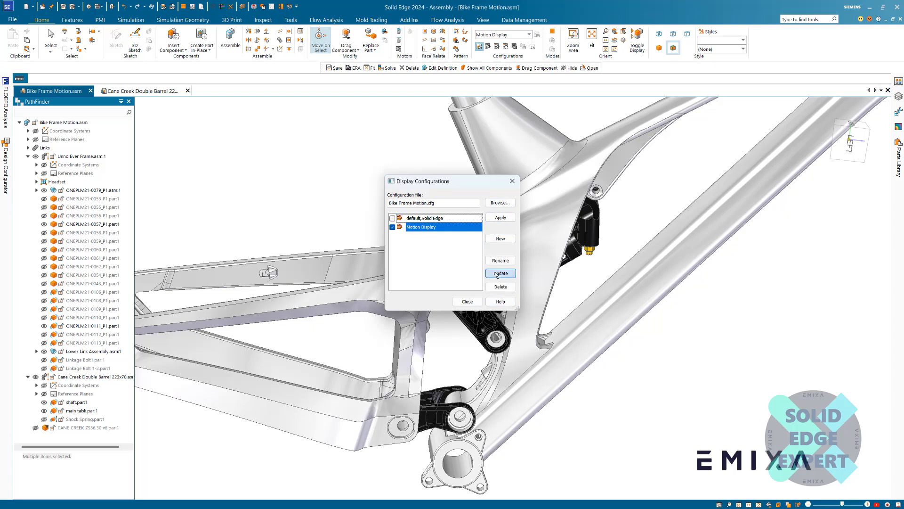
click(459, 302)
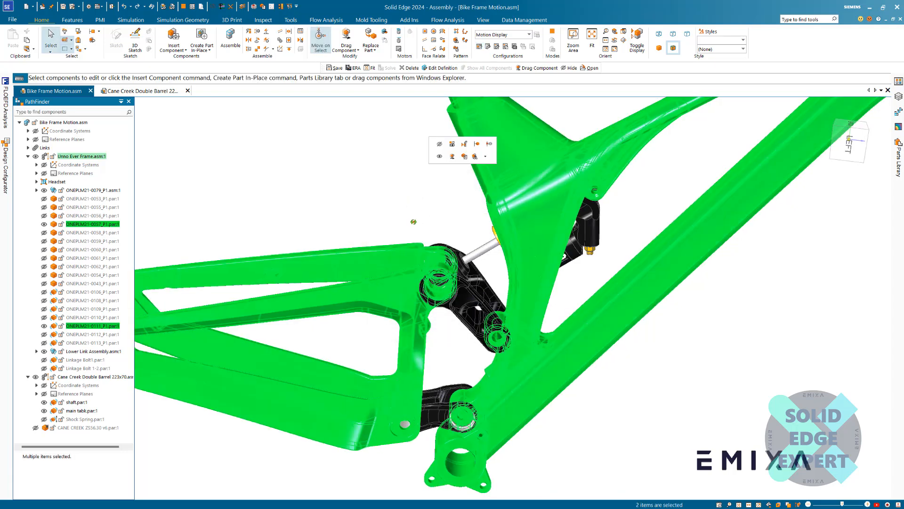
Apply the default,Solid Edge display configuration and clear the component selection
click(529, 35)
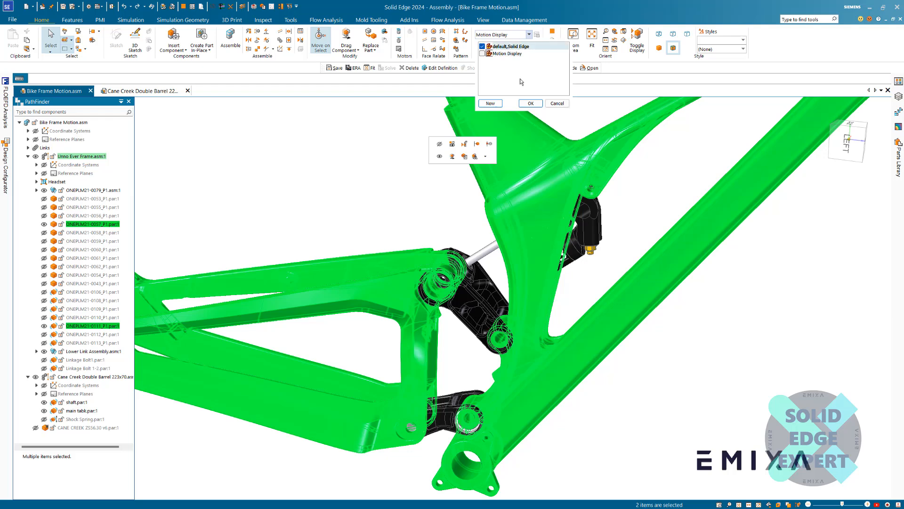
click(529, 103)
scroll(384, 305, up, 3)
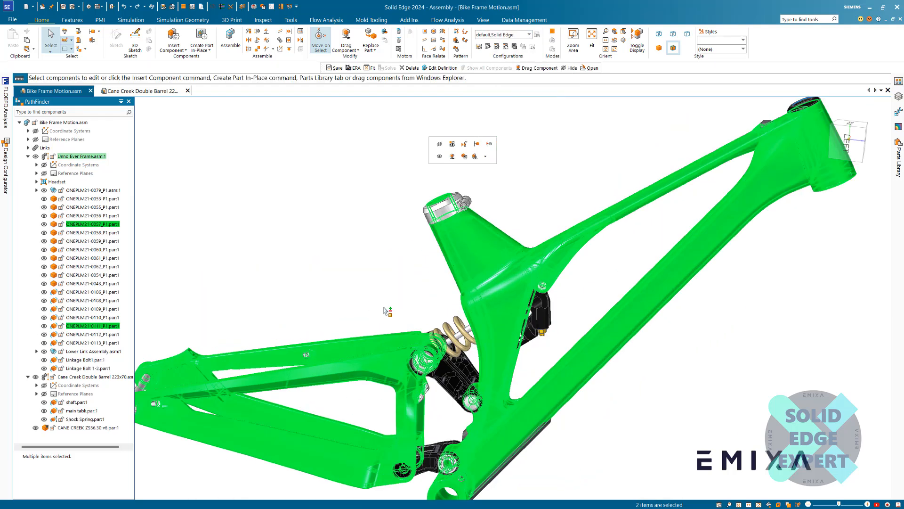
click(384, 304)
Switch the assembly back to the Motion Display configuration
click(530, 36)
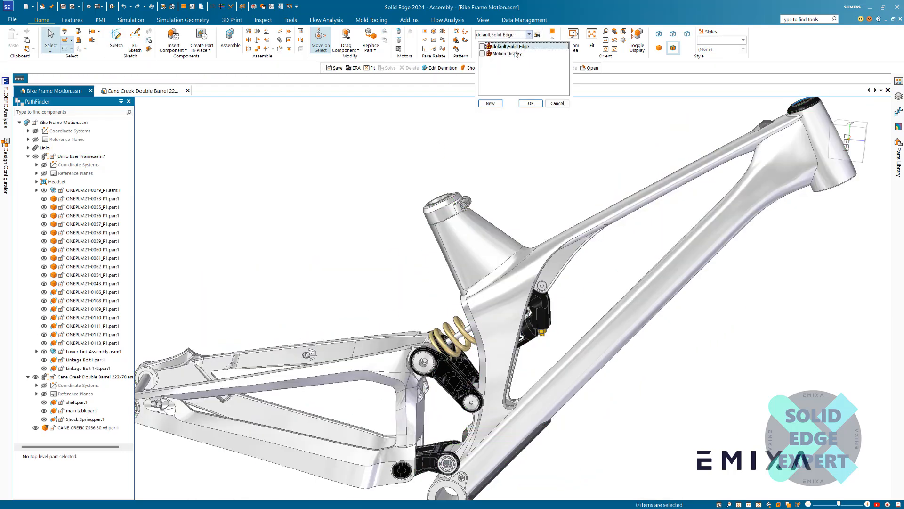
click(505, 52)
click(530, 106)
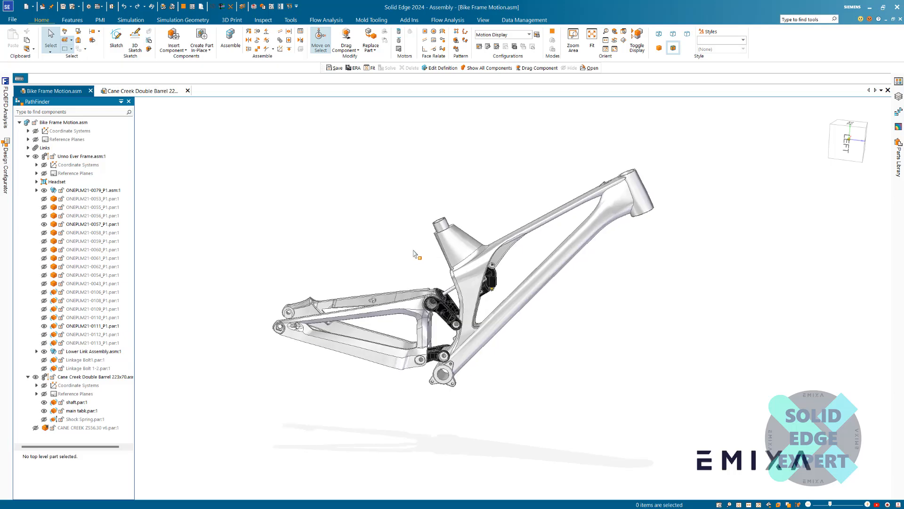
scroll(417, 274, up, 3)
middle_drag(412, 284, 443, 307)
scroll(443, 307, down, 2)
scroll(444, 308, up, 2)
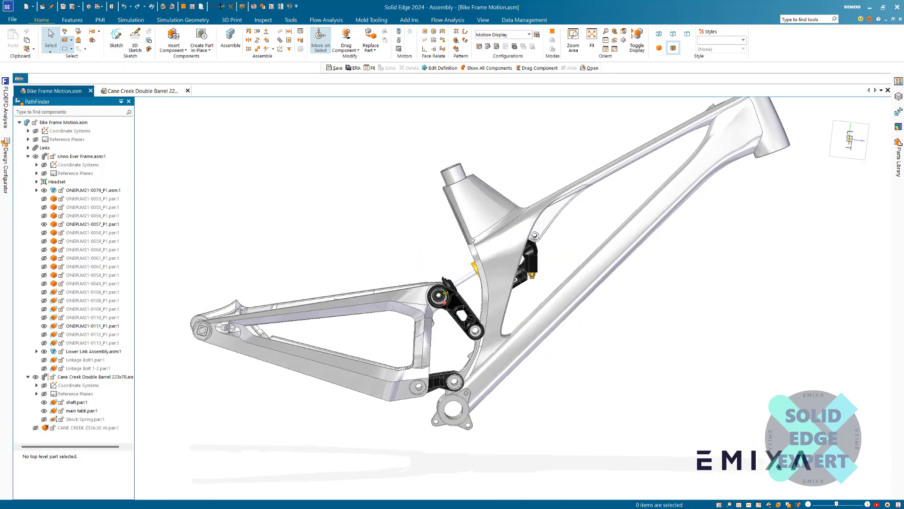
scroll(445, 310, up, 4)
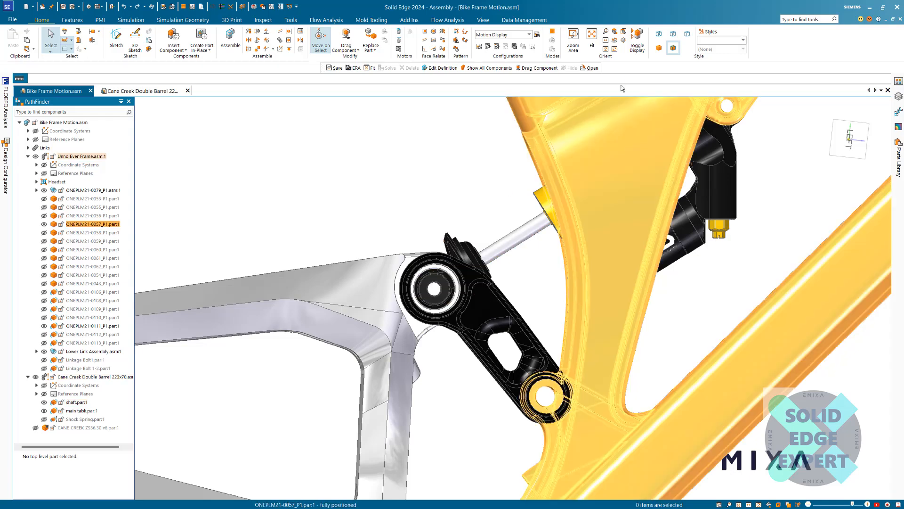
click(637, 41)
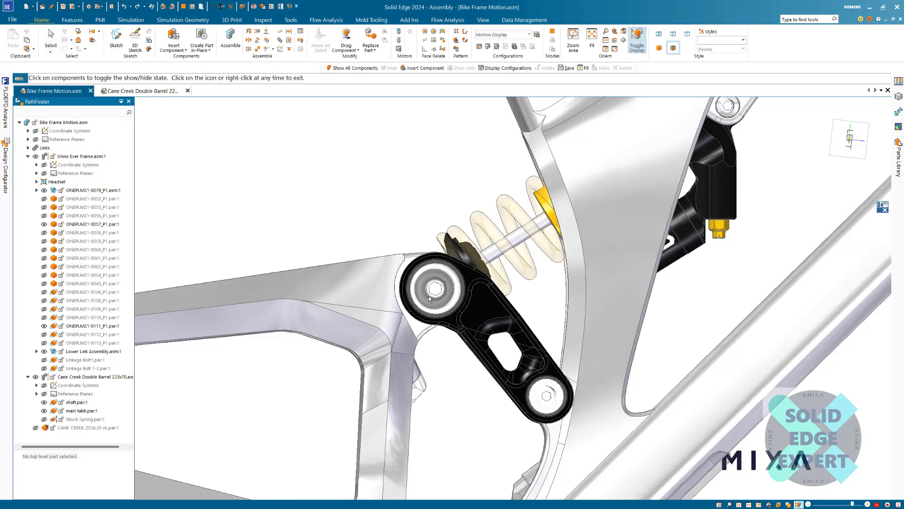
middle_drag(437, 283, 429, 337)
mouse_move(424, 248)
middle_down()
mouse_move(425, 337)
mouse_move(426, 238)
middle_up()
click(641, 49)
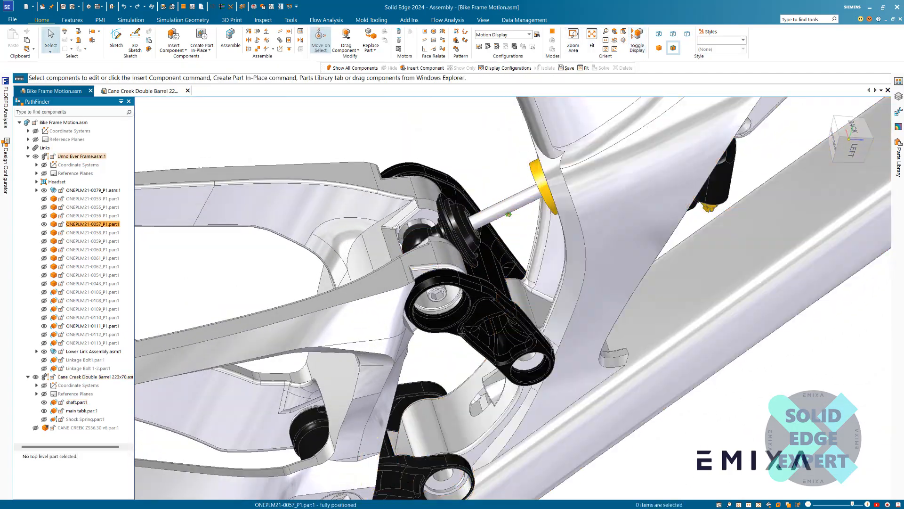
Hide the ONEPLM21-0081_P1 part at the upper rocker link's rear pivot and clear the selection
key(ctrl+l)
click(440, 286)
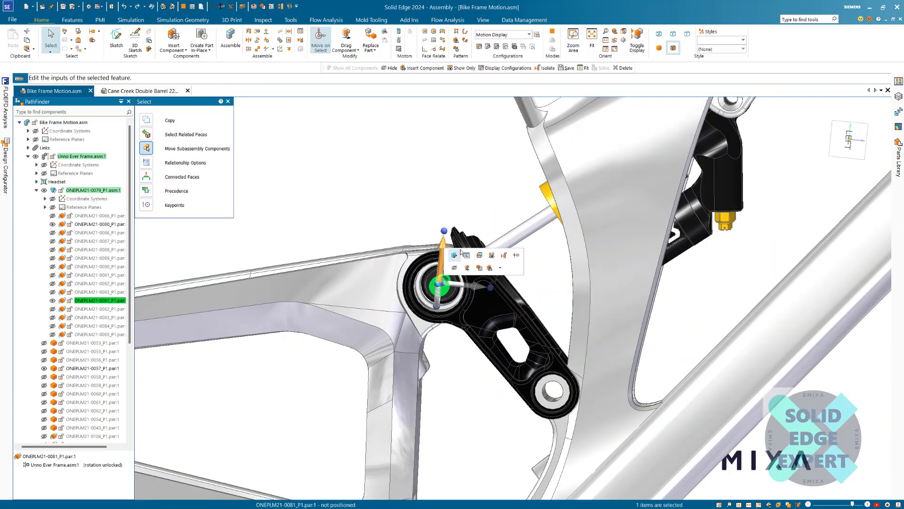
click(455, 268)
click(455, 269)
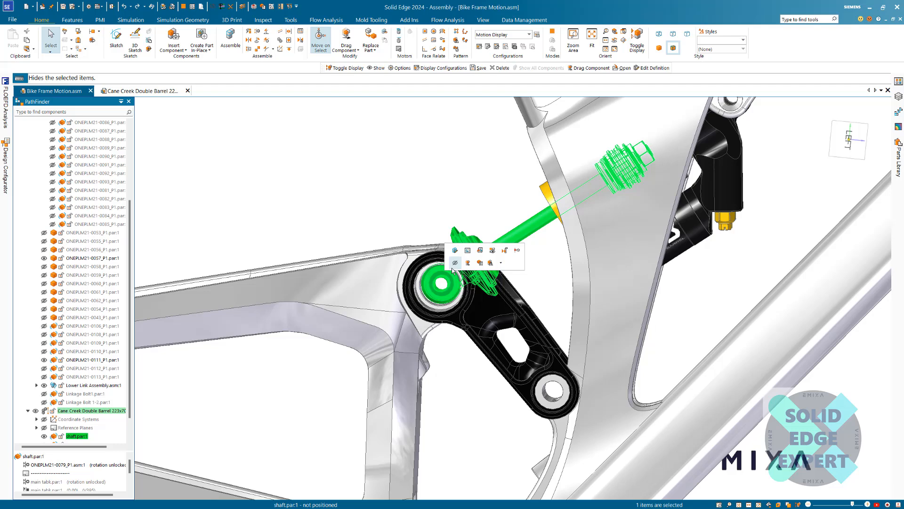
click(434, 222)
Move the rear triangle downward on its linkage with Drag Component, using freeform movement and no analysis
scroll(455, 207, down, 3)
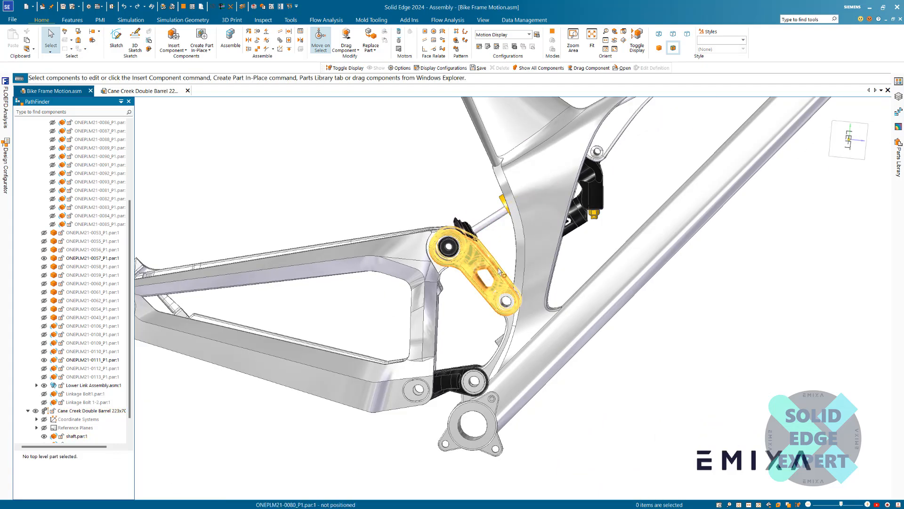
scroll(429, 214, down, 2)
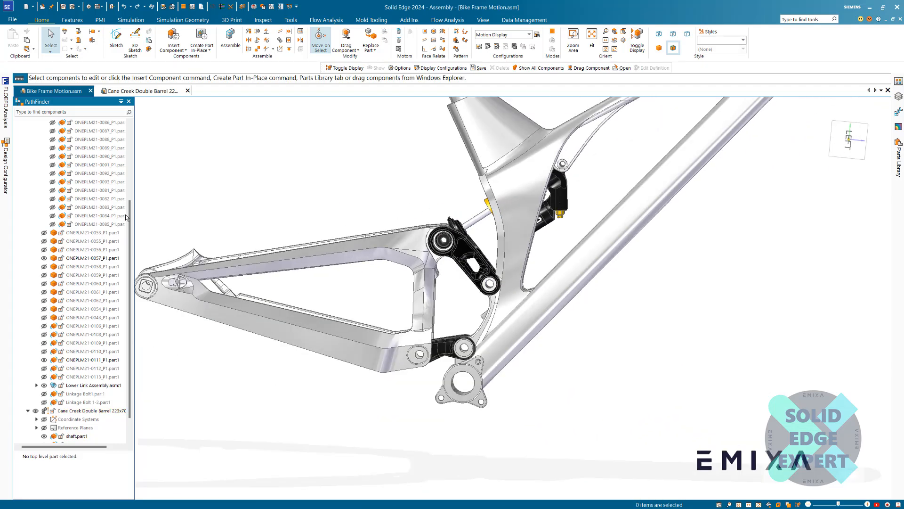
drag(128, 204, 130, 125)
scroll(424, 236, down, 3)
scroll(408, 198, up, 2)
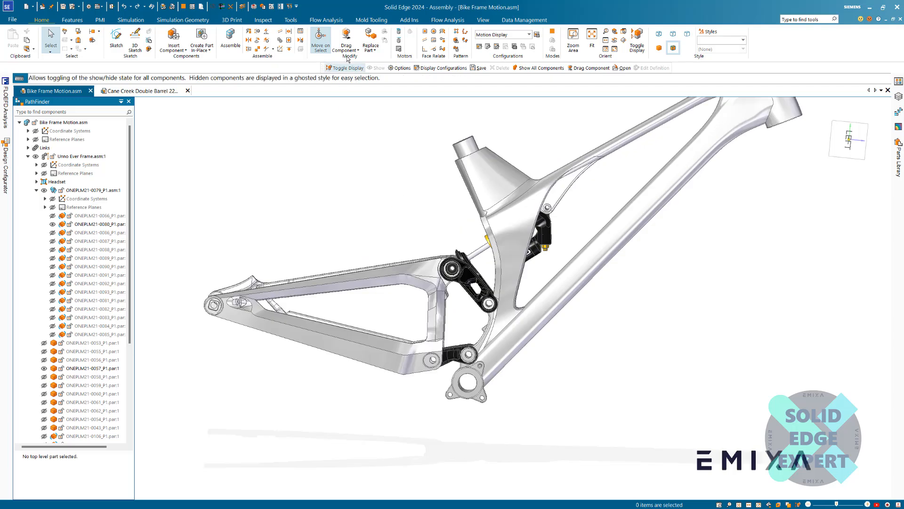
click(346, 40)
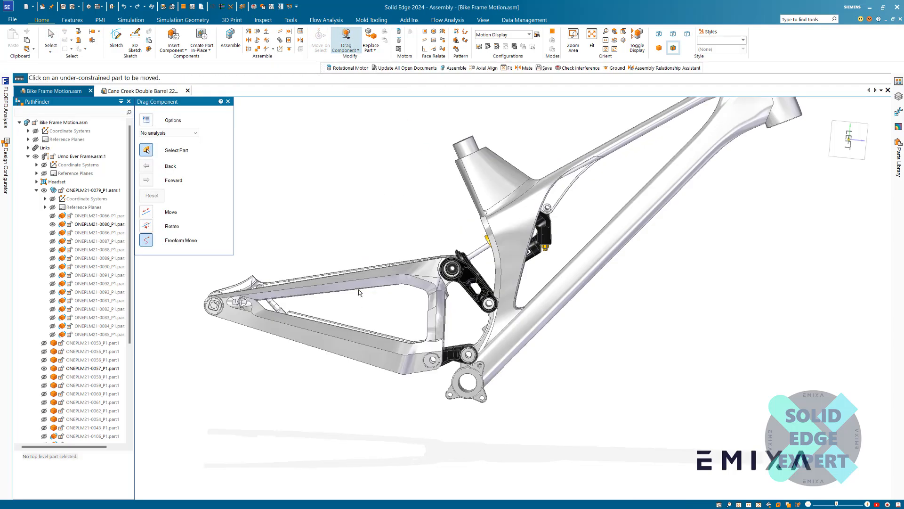
scroll(405, 277, down, 2)
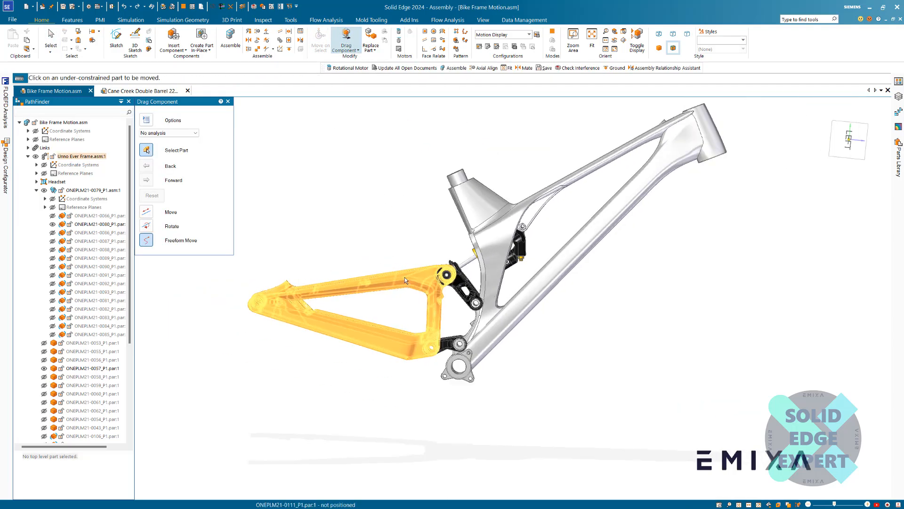
drag(405, 277, 399, 313)
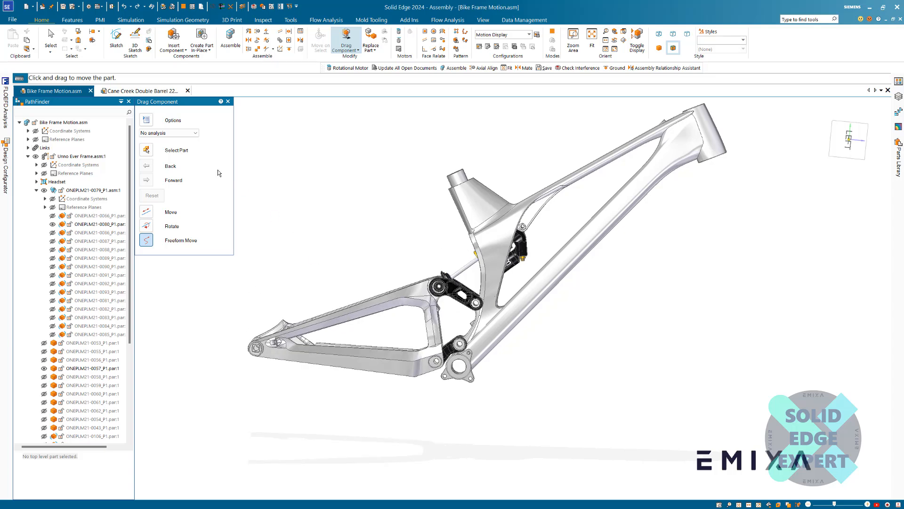
Set the Drag Component analysis to Detect collisions and run it on the frame assembly
click(196, 135)
click(157, 146)
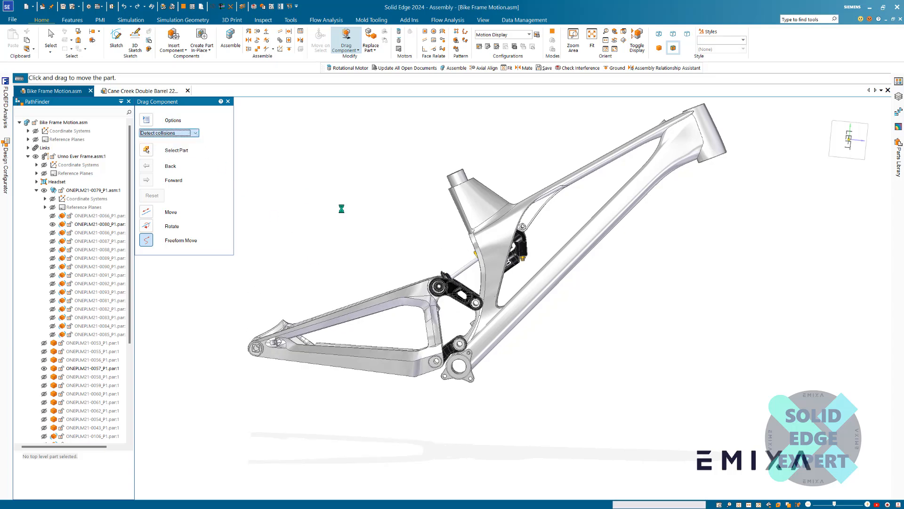
scroll(399, 225, up, 2)
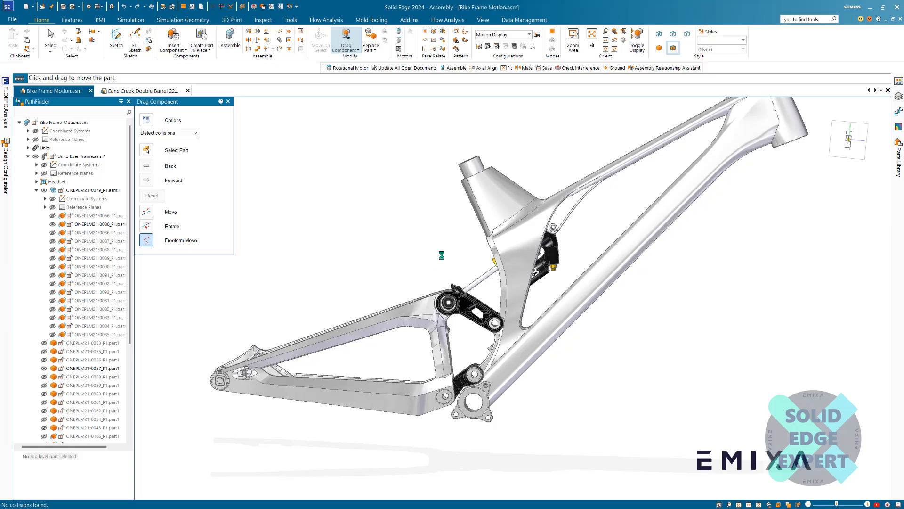
mouse_move(452, 253)
middle_down()
mouse_move(466, 248)
mouse_move(450, 246)
mouse_move(458, 261)
middle_up()
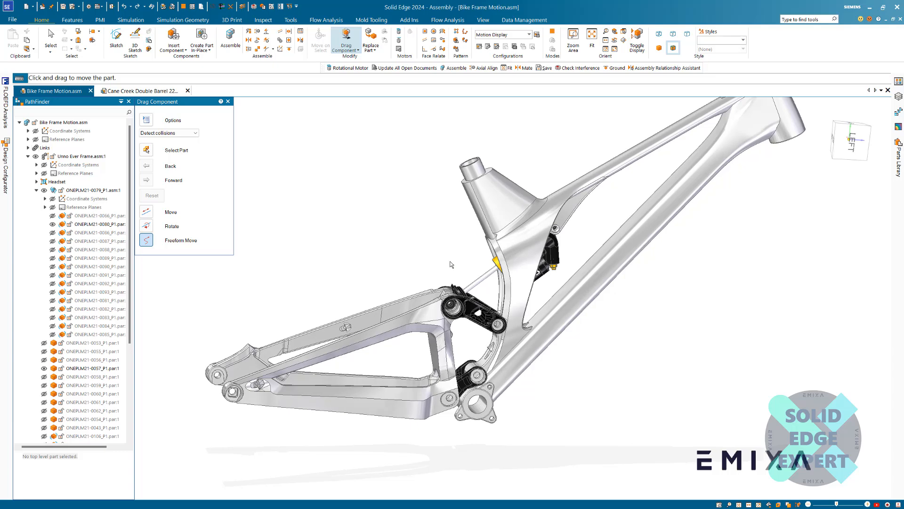
Start an interference check of Select Set 1 against itself, generating a report and showing interfering volumes
click(263, 20)
click(140, 47)
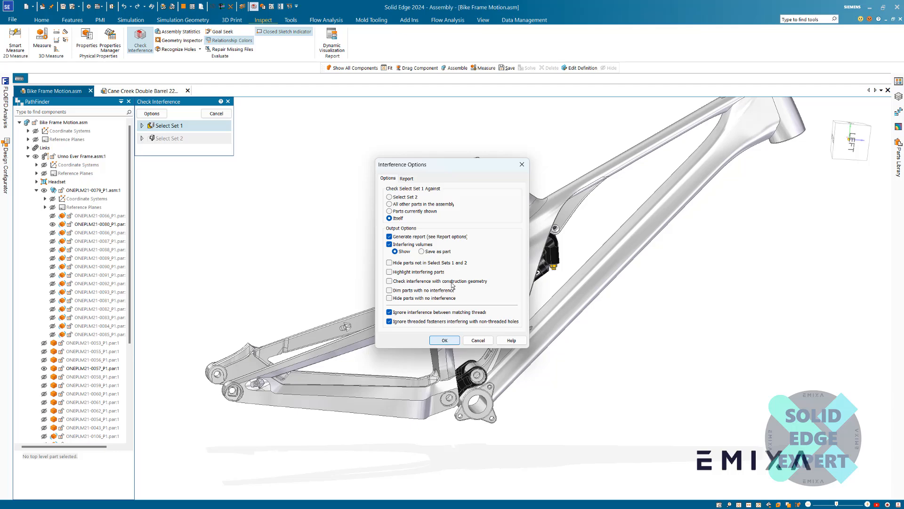
click(445, 340)
Select the entire visible bike frame as Select Set 1 and process the interference check
scroll(388, 367, down, 5)
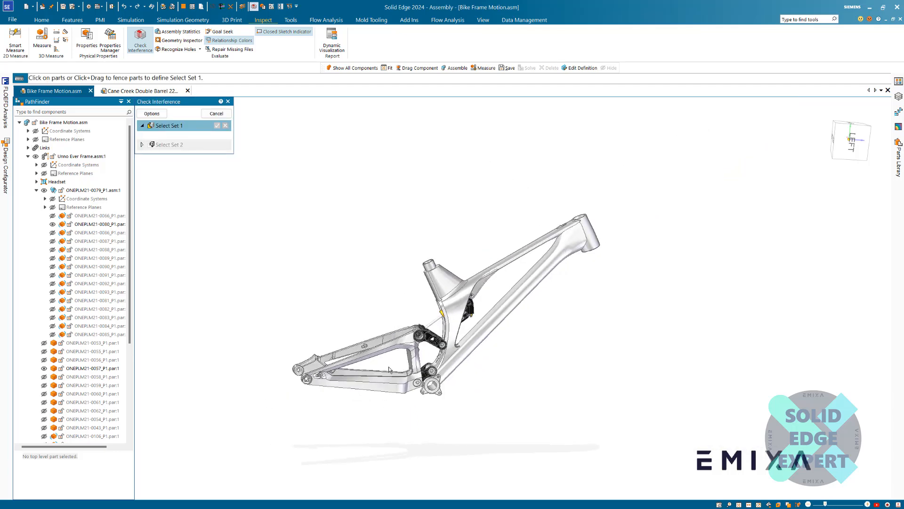
drag(307, 269, 537, 422)
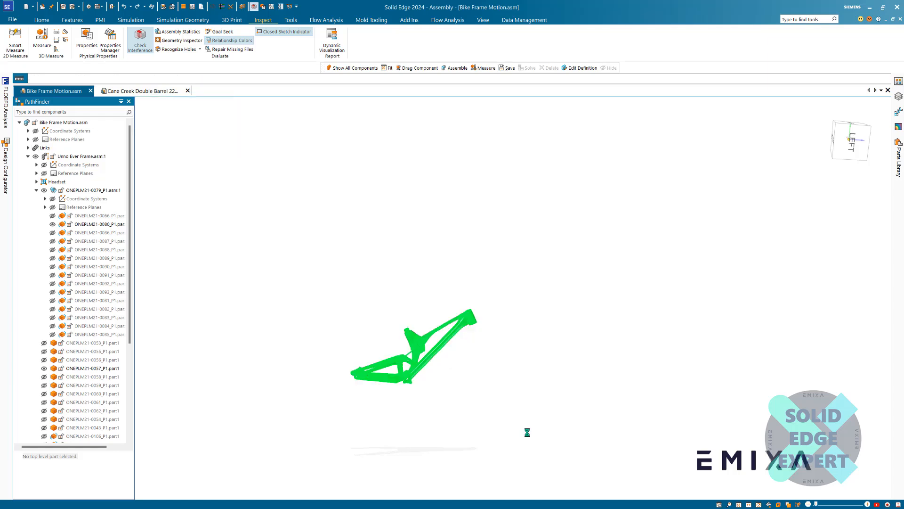
scroll(394, 424, up, 3)
scroll(370, 231, up, 2)
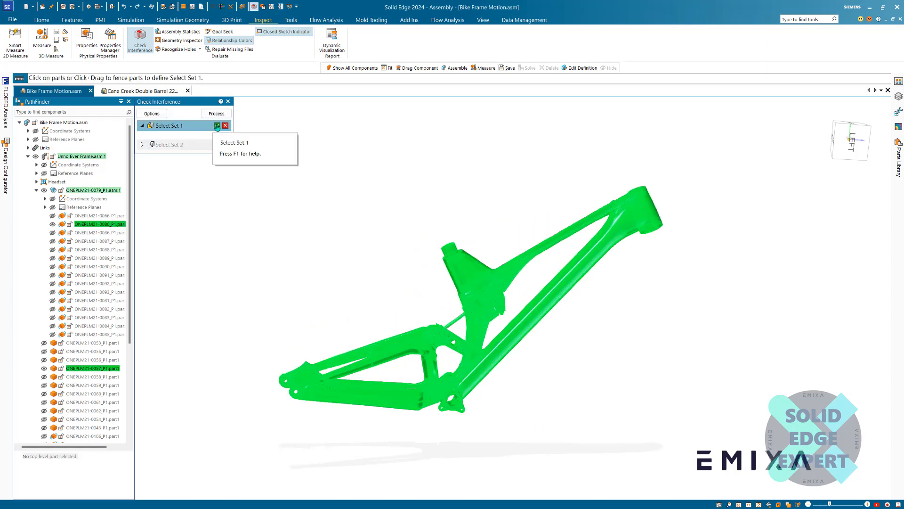
click(217, 125)
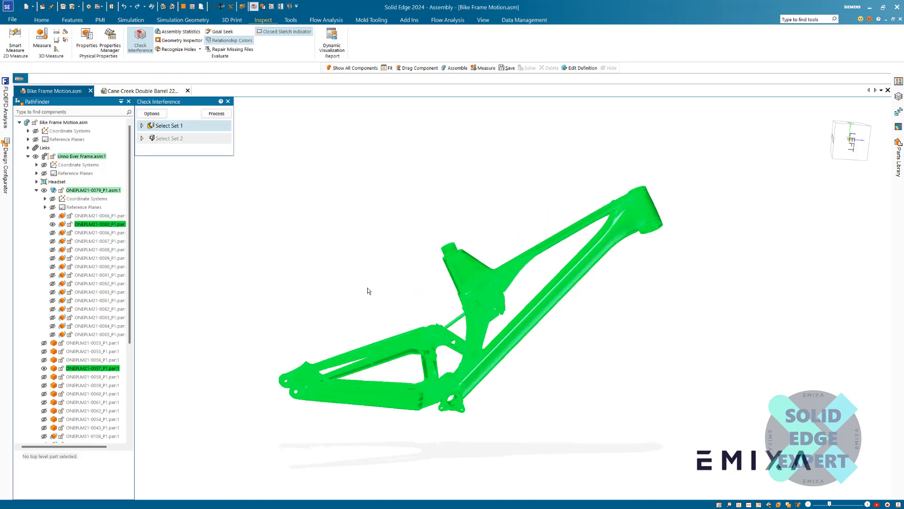
middle_drag(369, 290, 388, 290)
click(216, 113)
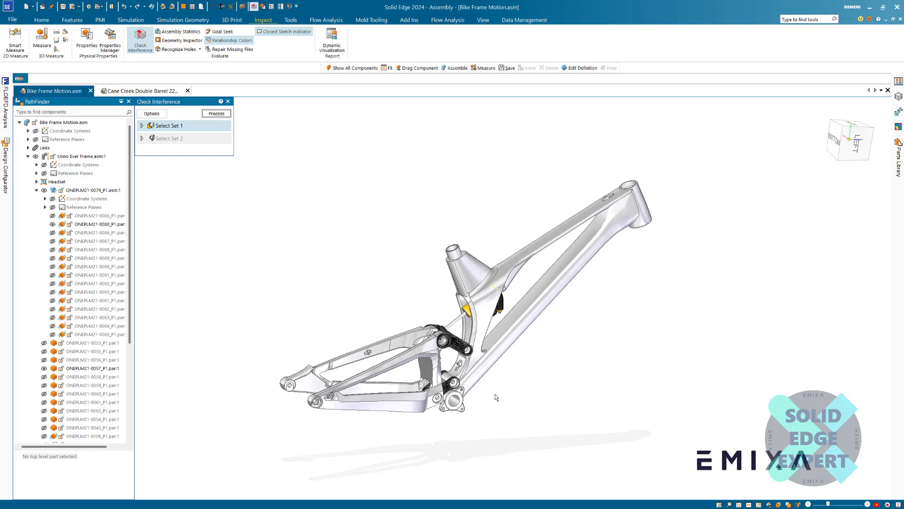
Examine the highlighted interference volumes around the shock body and its frame mount
middle_drag(494, 393, 512, 377)
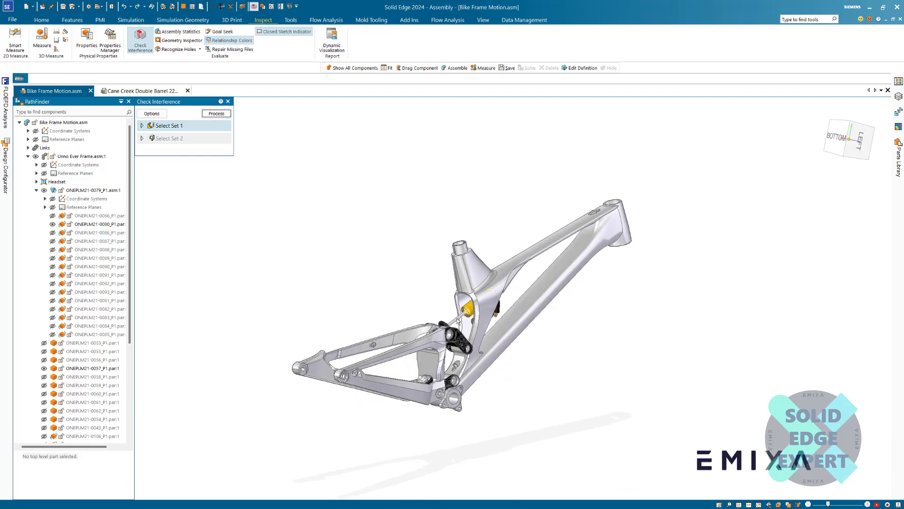
scroll(475, 307, up, 5)
middle_drag(476, 308, 650, 285)
scroll(575, 268, up, 5)
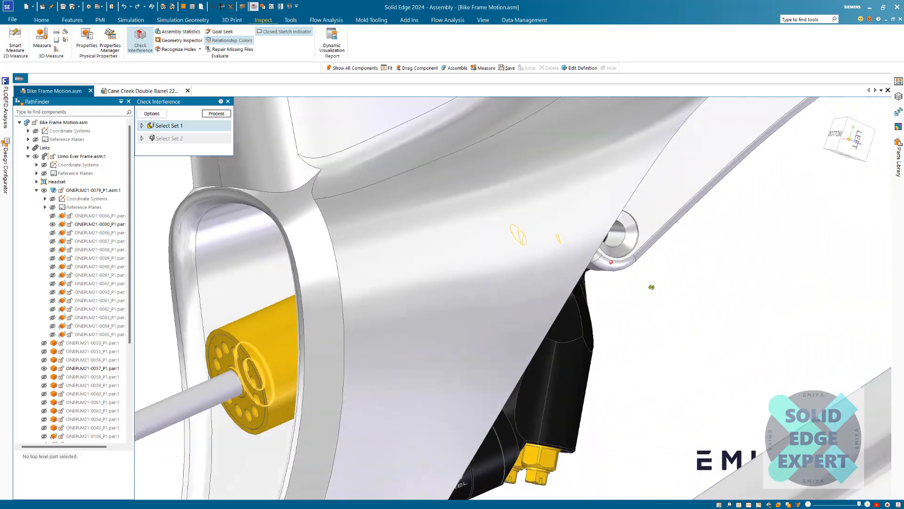
scroll(480, 267, down, 5)
scroll(442, 297, down, 6)
scroll(443, 300, up, 5)
scroll(438, 306, down, 3)
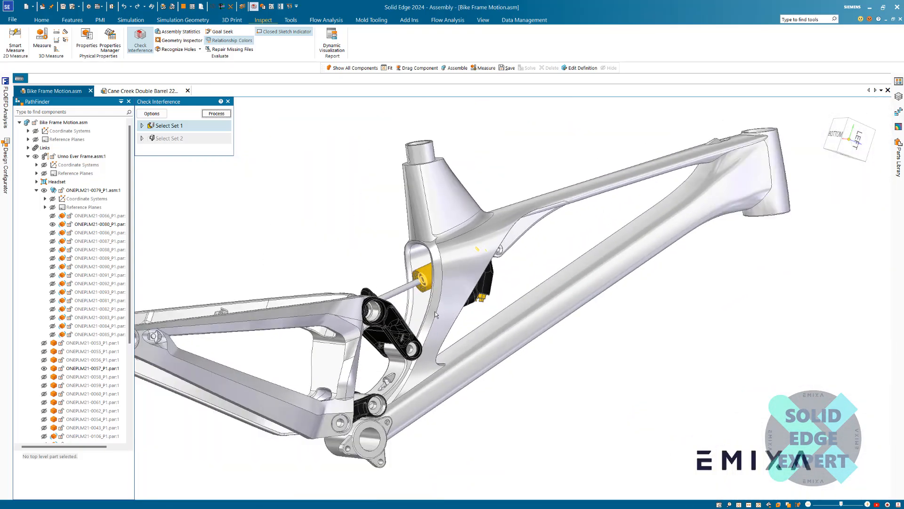
Inspect the shock shaft's connection to the upper rocker link for interference, and close the interference check
middle_drag(433, 315, 377, 292)
scroll(365, 292, up, 8)
scroll(360, 262, up, 4)
mouse_move(359, 262)
middle_down()
mouse_move(352, 232)
mouse_move(361, 187)
middle_up()
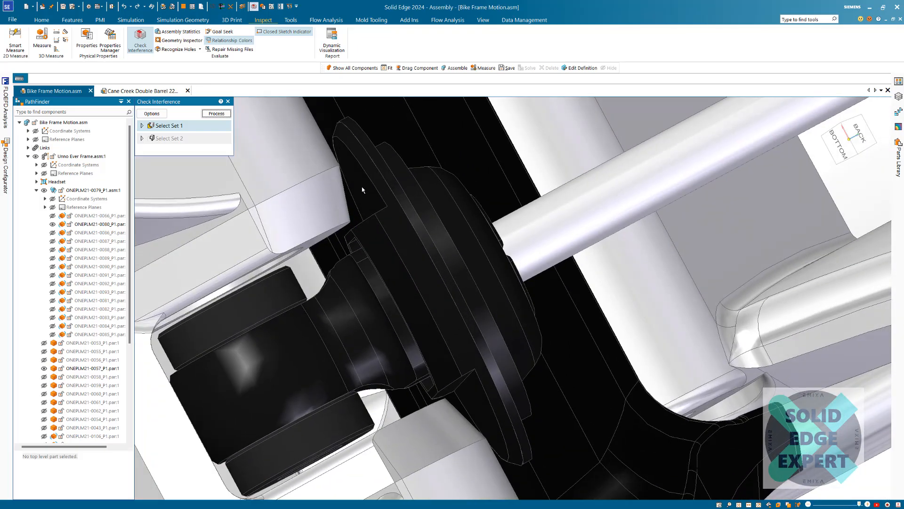
middle_drag(383, 250, 371, 211)
scroll(397, 295, down, 8)
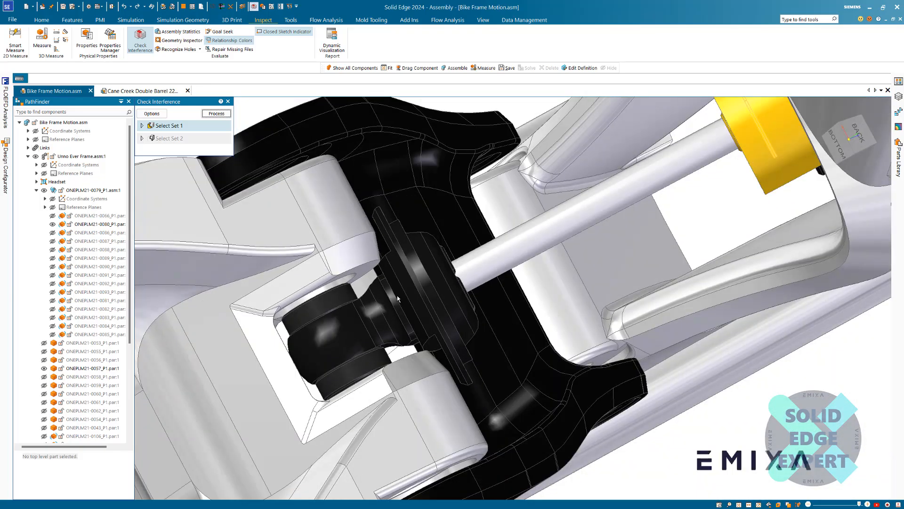
middle_drag(470, 356, 491, 324)
scroll(489, 317, down, 3)
scroll(491, 324, down, 4)
scroll(586, 365, up, 2)
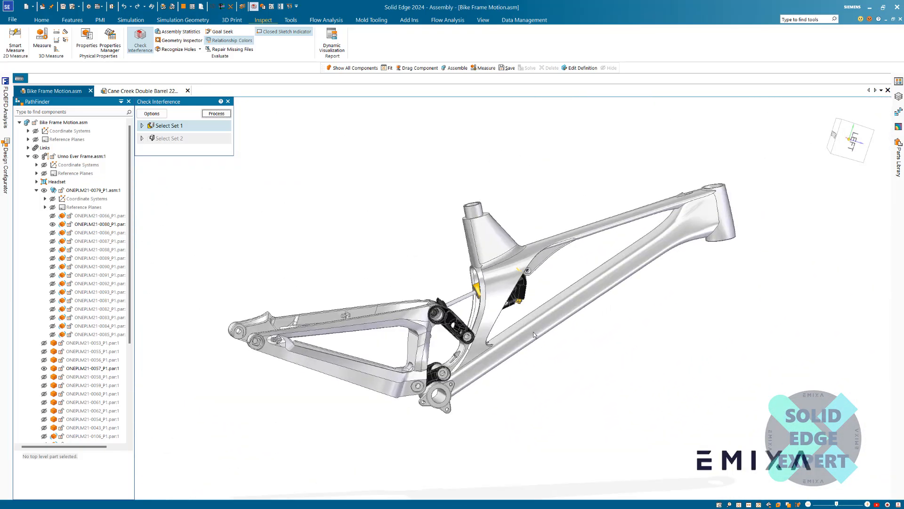
scroll(530, 322, up, 2)
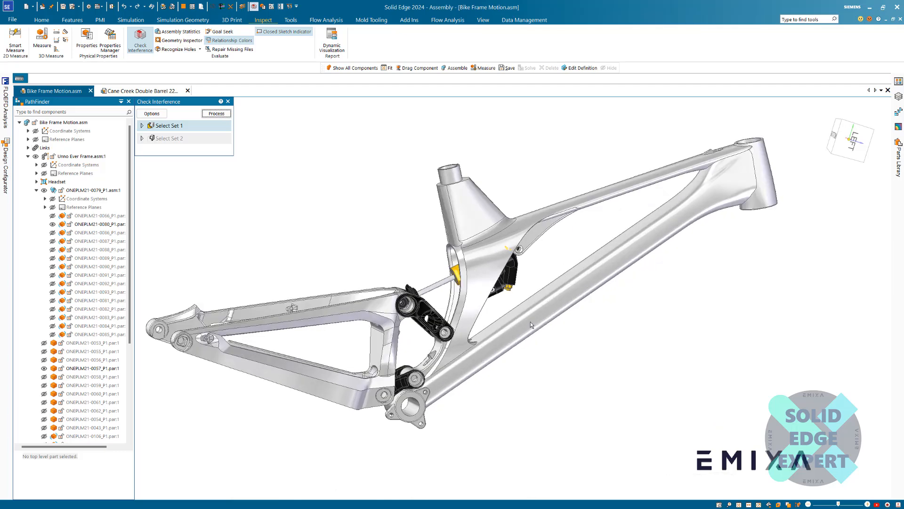
key(Escape)
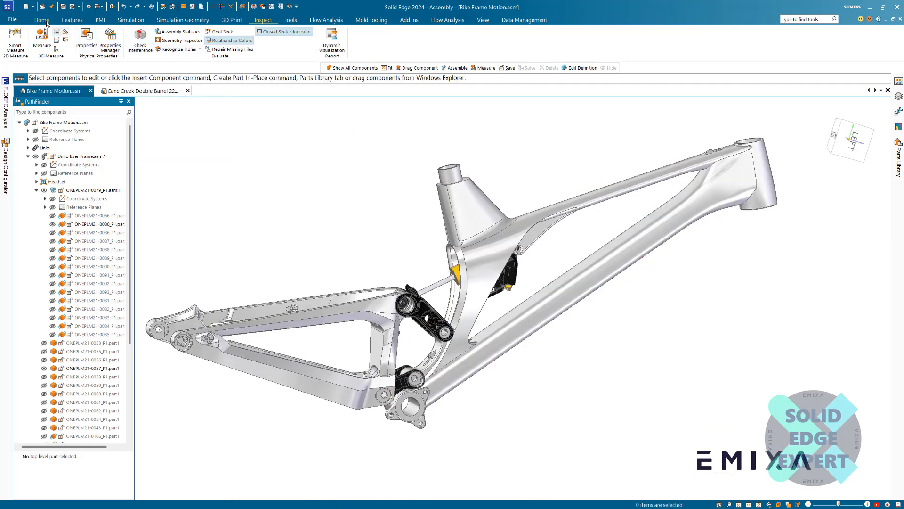
Check the rear triangle for collisions using Drag Component with the Detect collisions analysis
click(41, 20)
click(346, 38)
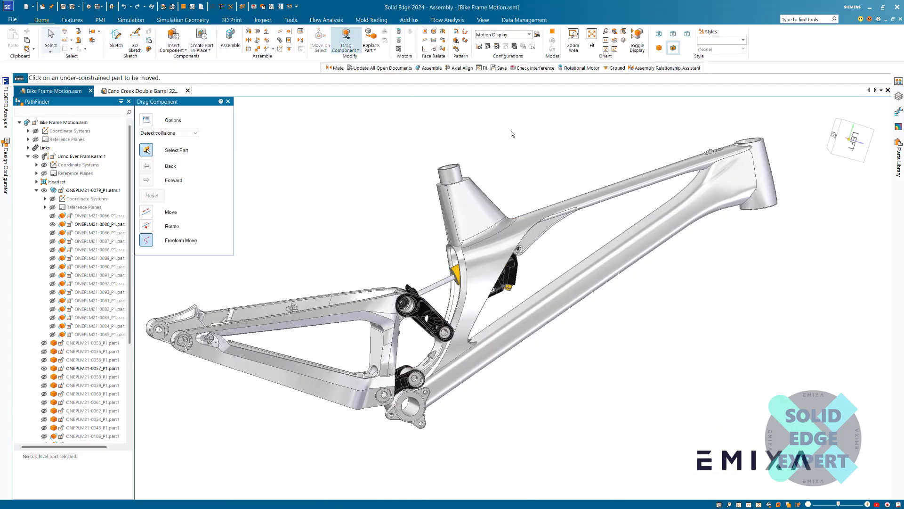
click(345, 314)
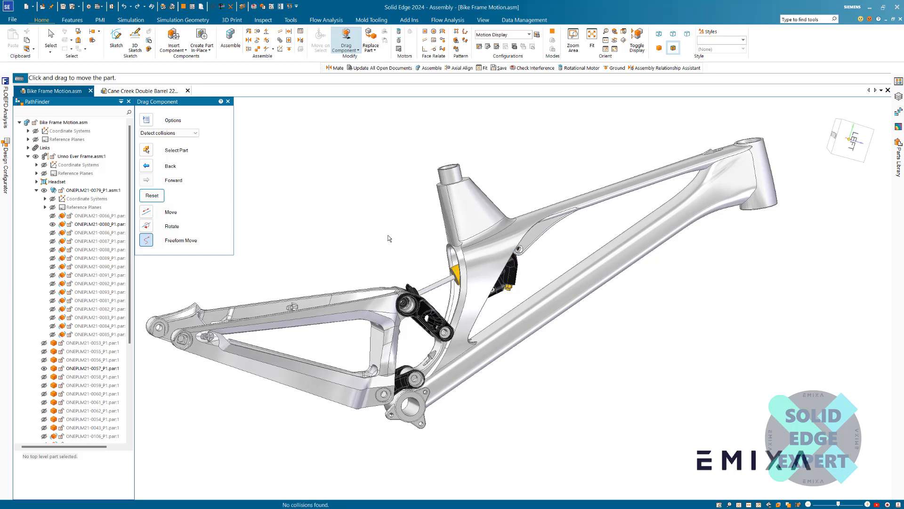
Set the drag analysis back to No analysis, move the rear triangle on its linkage, and close Drag Component
click(186, 133)
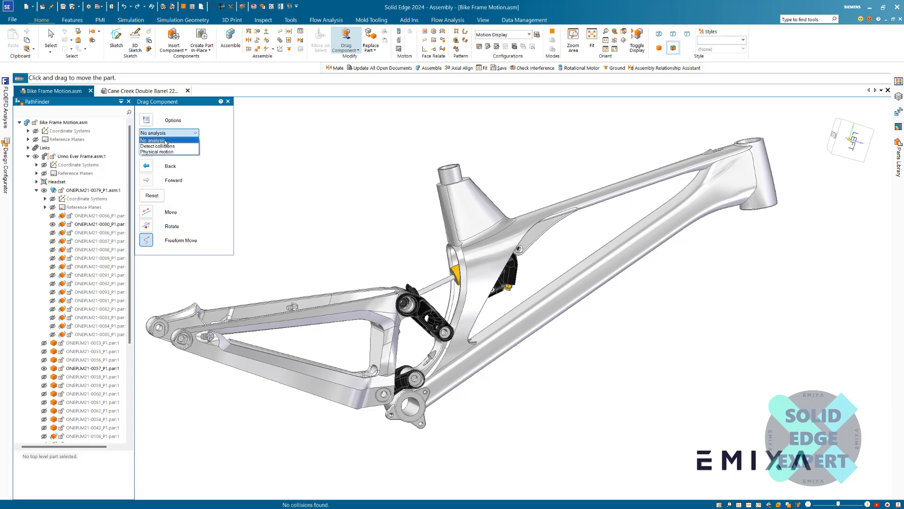
click(164, 141)
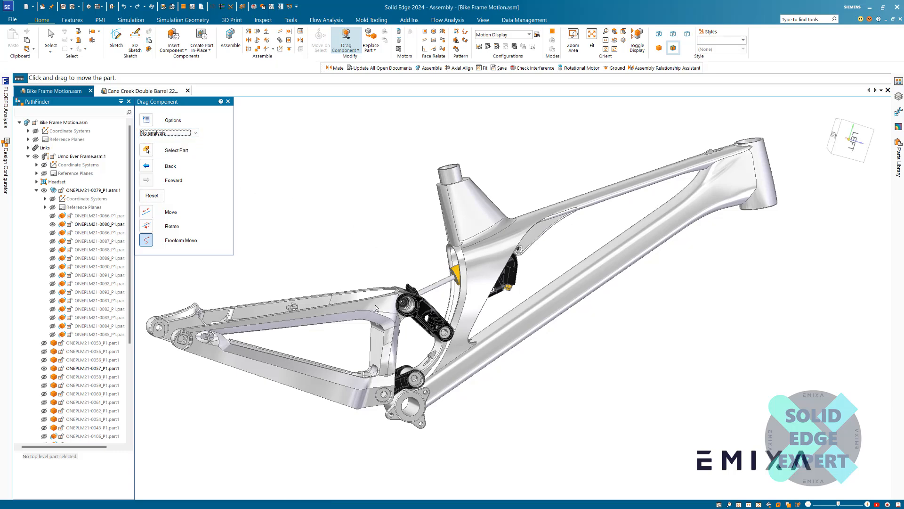
mouse_move(375, 311)
mouse_down()
mouse_move(378, 300)
mouse_move(423, 285)
mouse_move(372, 312)
mouse_up()
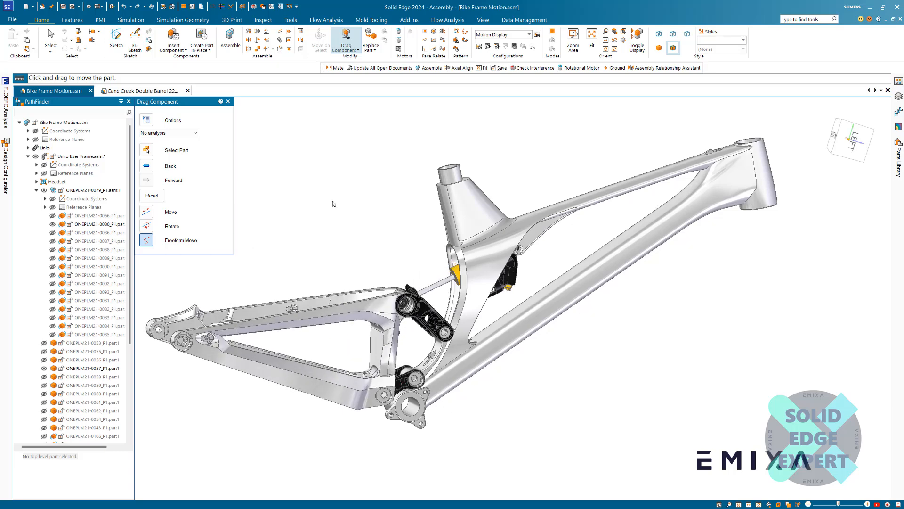
middle_drag(357, 212, 344, 226)
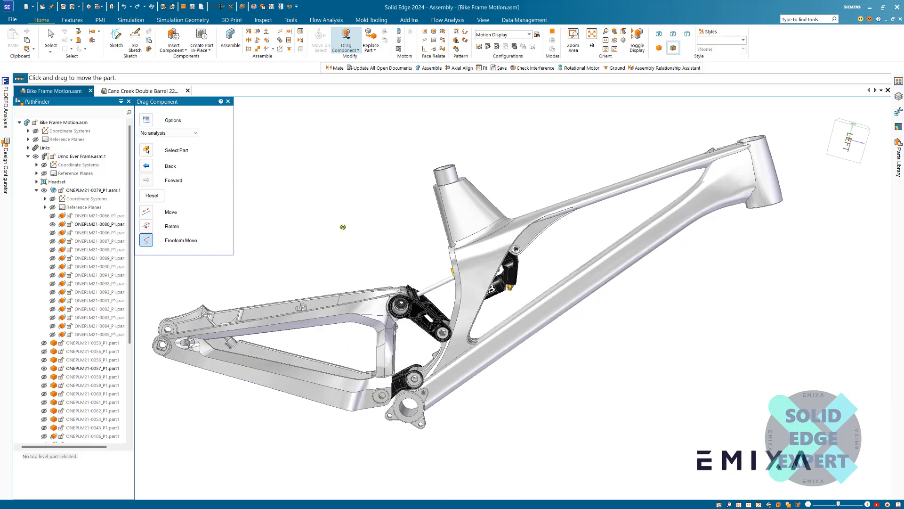
click(228, 102)
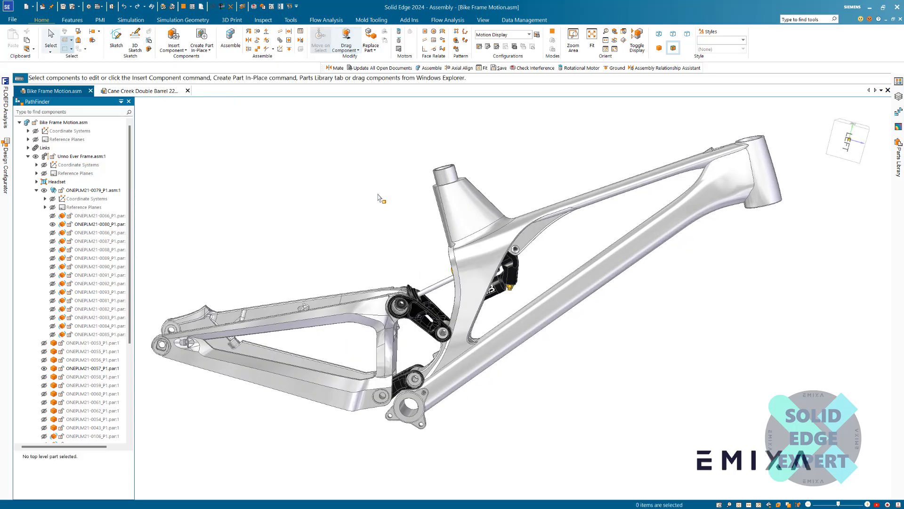
Start a rotational motor with the lower link as the moving part and its pivot bore near the bottom bracket as the axis
click(399, 34)
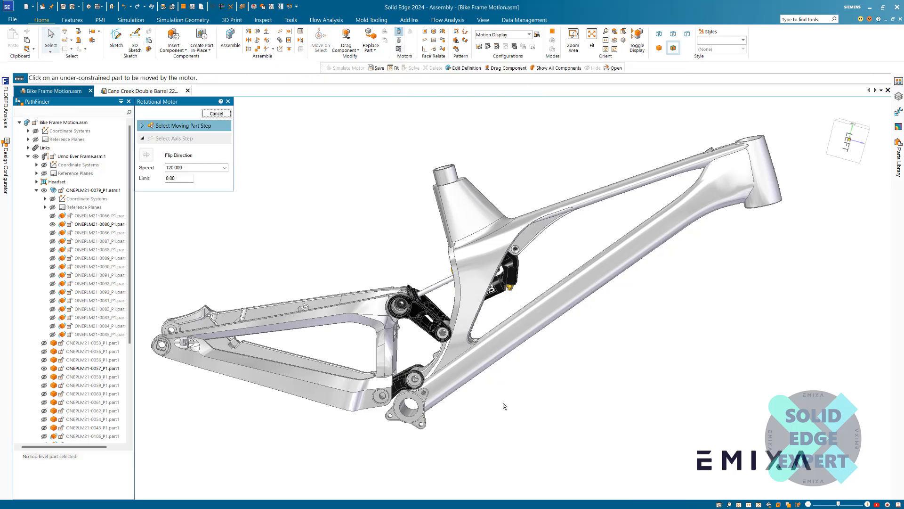
scroll(456, 412, up, 3)
middle_drag(430, 443, 461, 422)
scroll(411, 269, up, 3)
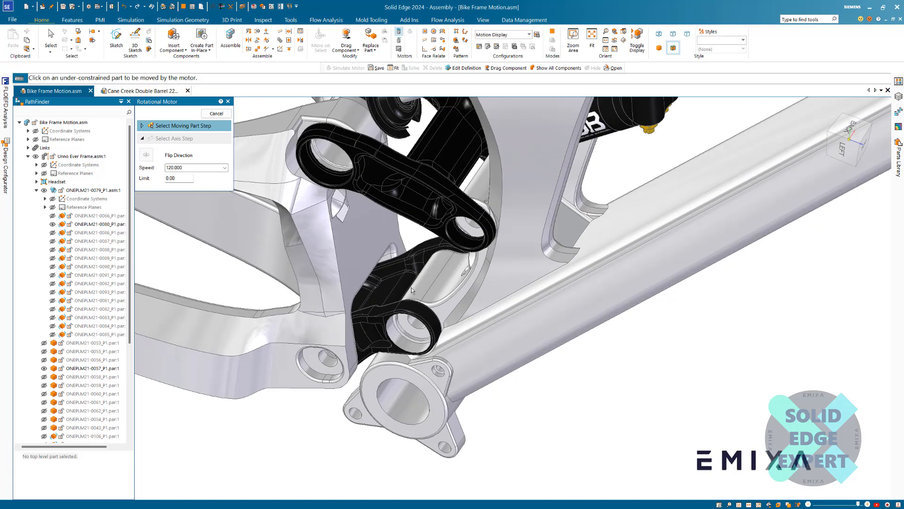
click(419, 309)
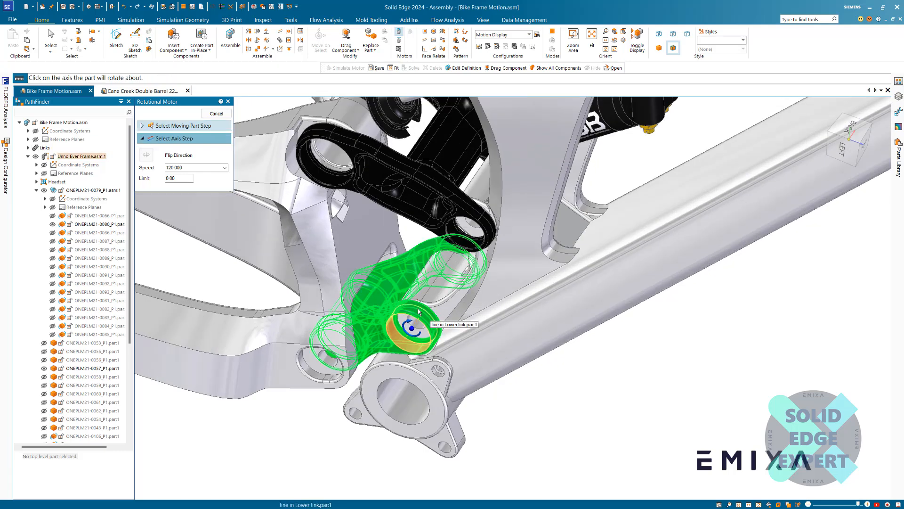
click(417, 309)
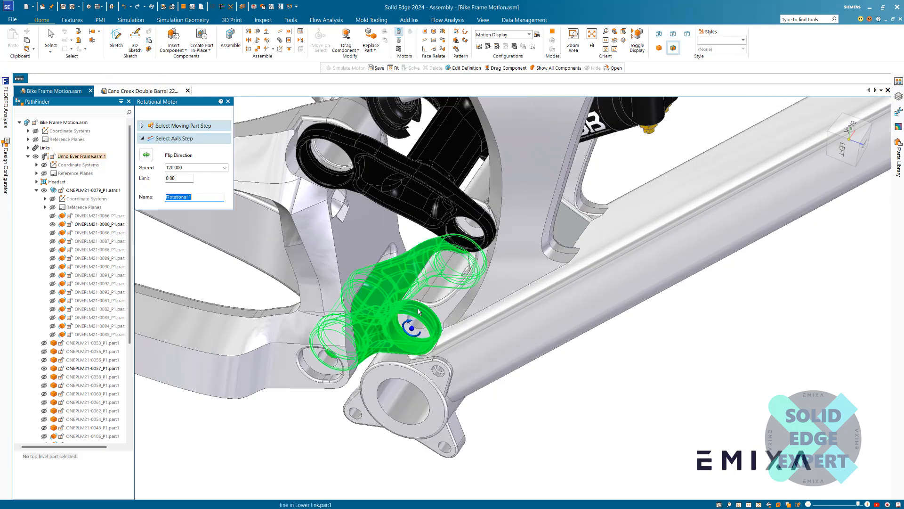
Set the rotational motor's speed to 5 and its limit to 15, and finish the motor
click(189, 168)
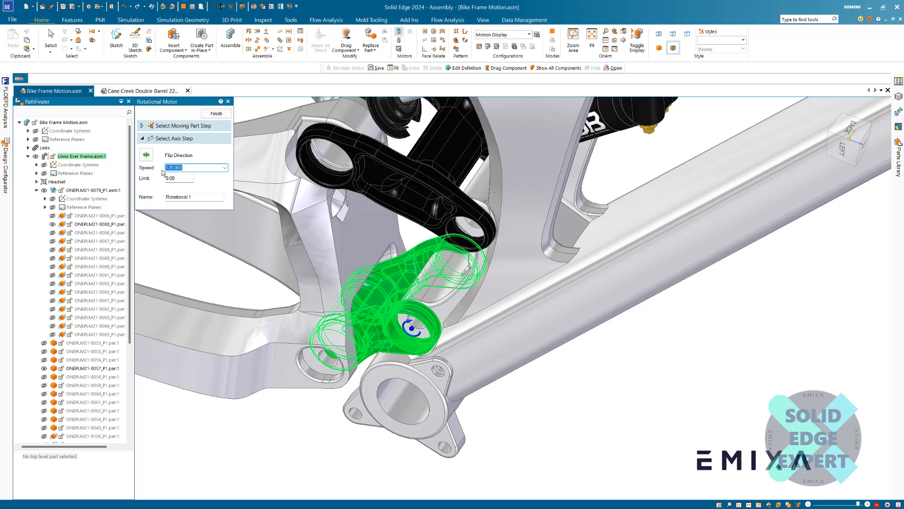
text(5)
key(Tab)
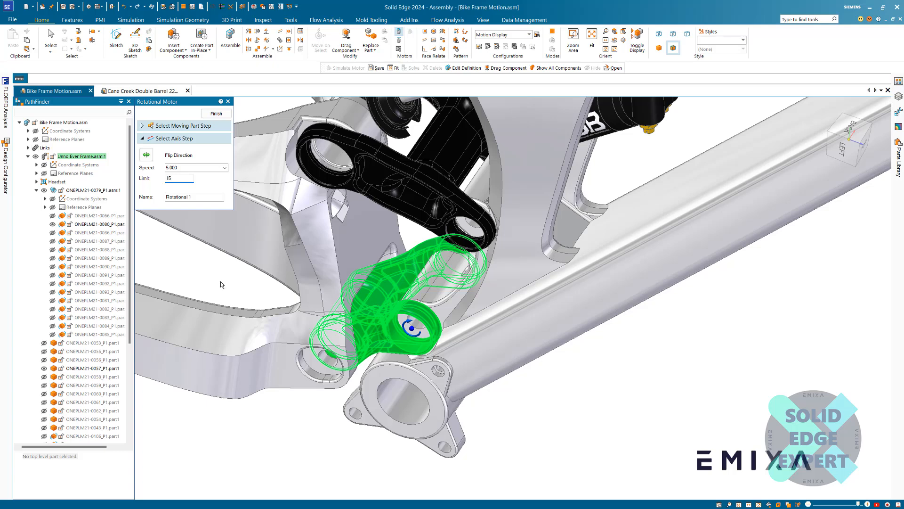
key(Tab)
click(216, 114)
Open the motor simulation with No analysis and the motor limits used as duration, keeping Rotational 1 in the animation
scroll(563, 394, down, 4)
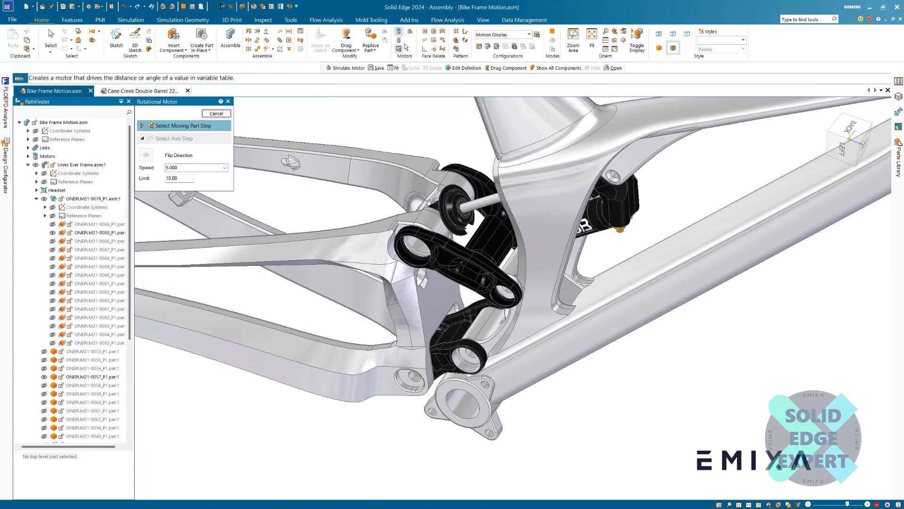
click(410, 34)
click(466, 67)
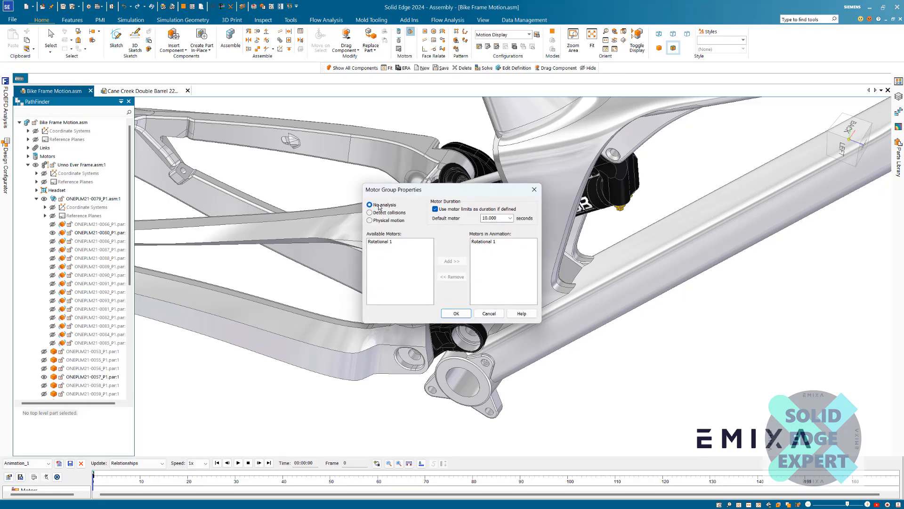
click(456, 314)
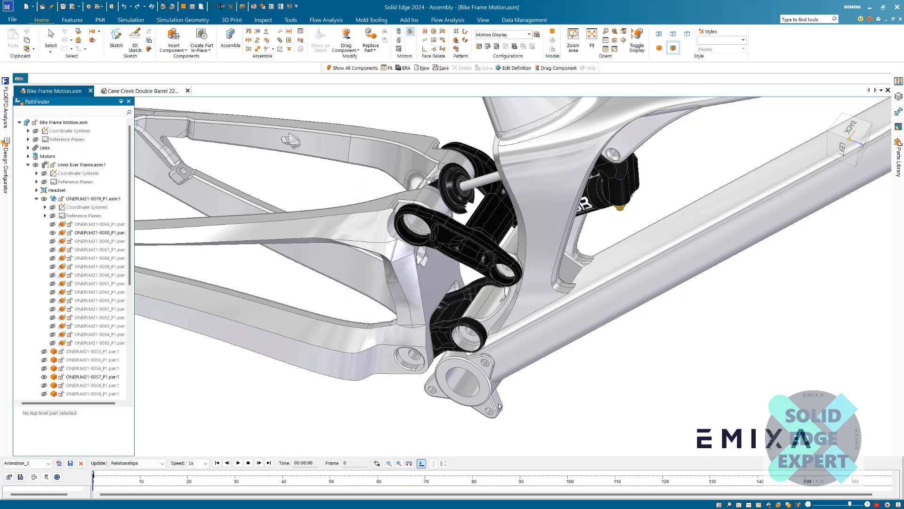
Check the motor timeline, play the animation of the suspension linkage and view it from the side
click(421, 464)
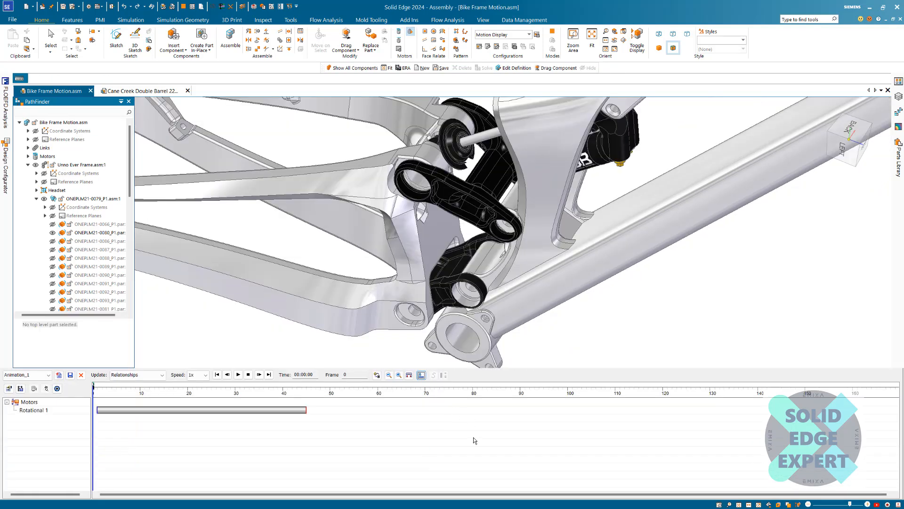
click(421, 374)
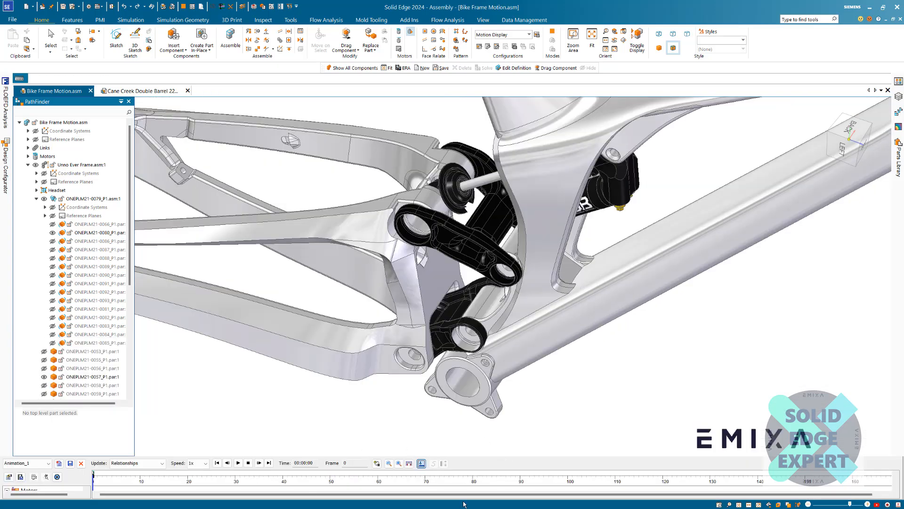
middle_drag(544, 425, 571, 440)
scroll(571, 440, down, 5)
scroll(571, 440, up, 5)
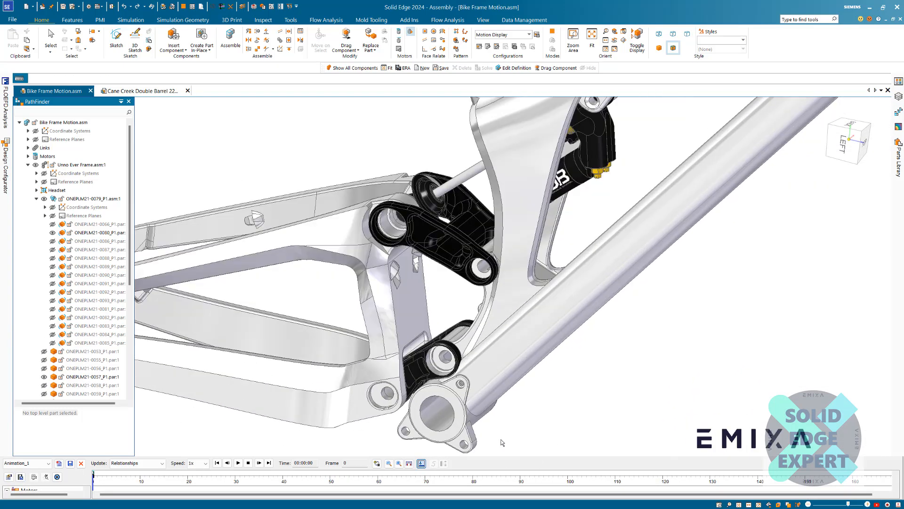
click(238, 463)
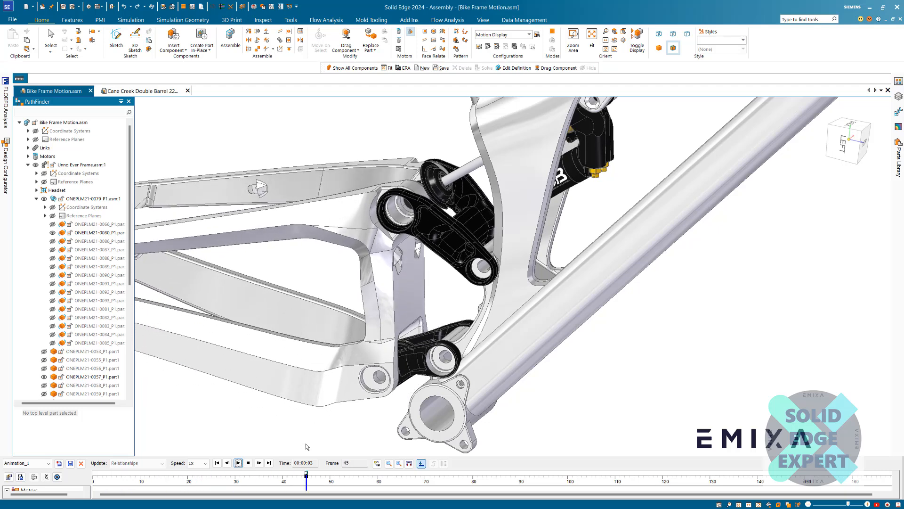
middle_drag(322, 439, 368, 424)
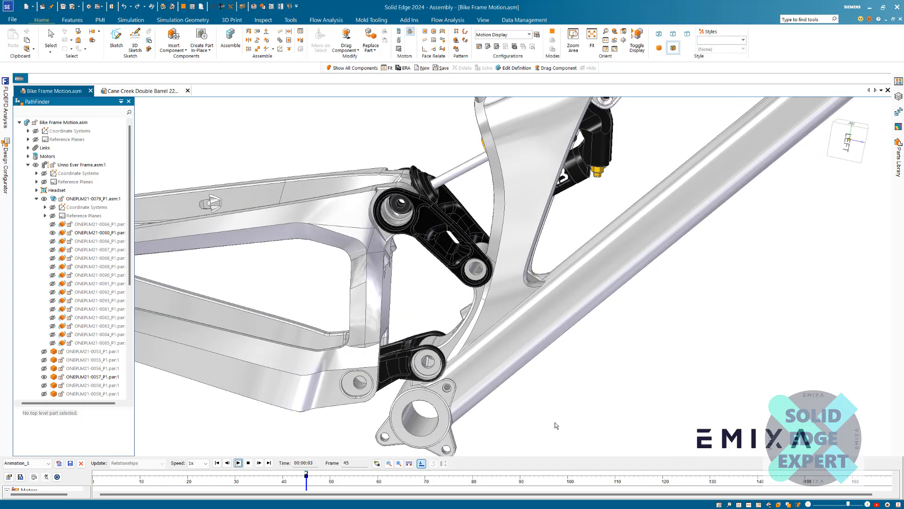
Review the Rotational 1 entry in the expanded timeline and the animation's motor group properties
click(421, 464)
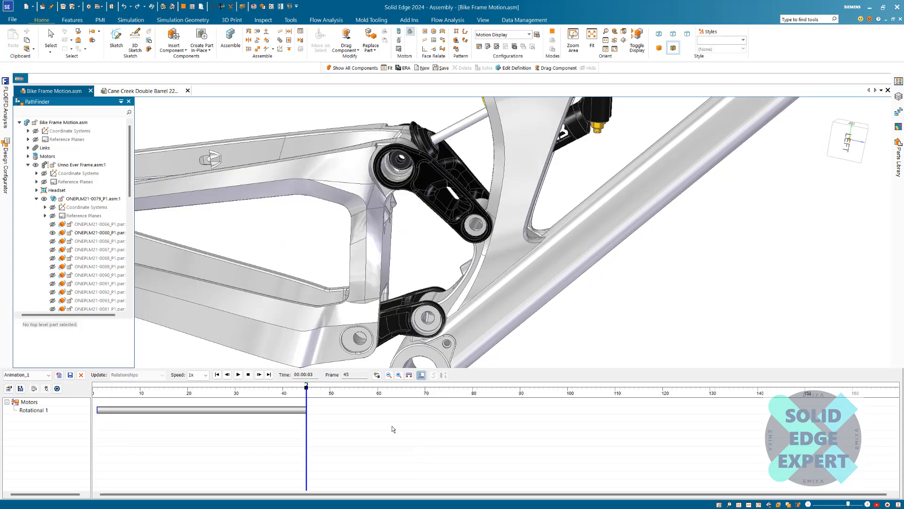
click(34, 411)
right_click(37, 411)
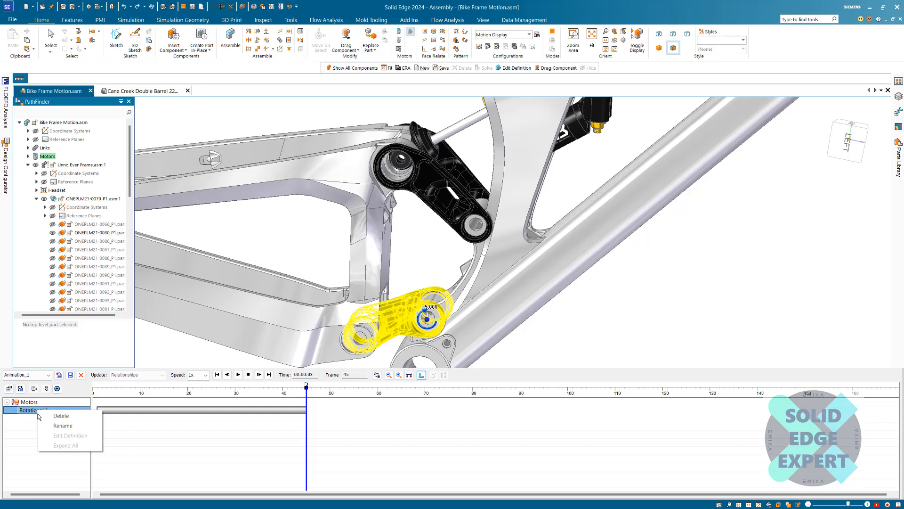
right_click(29, 402)
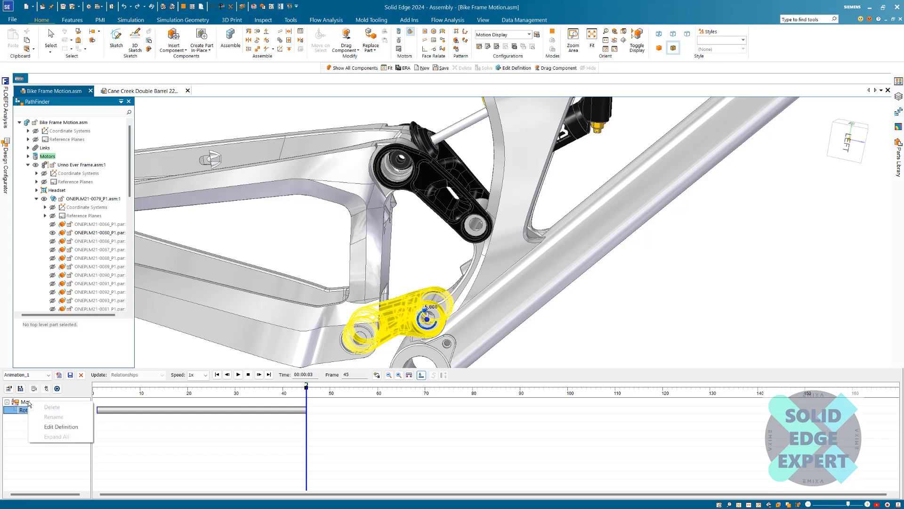
click(61, 426)
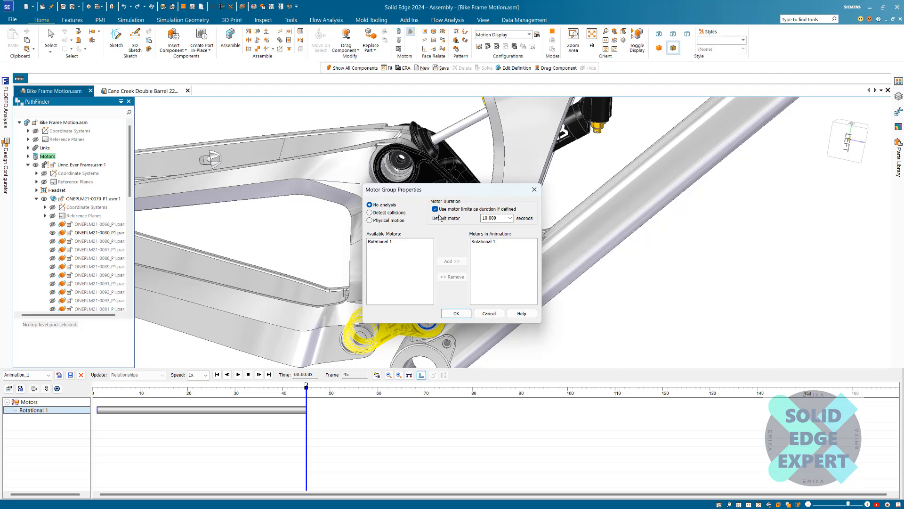
click(457, 314)
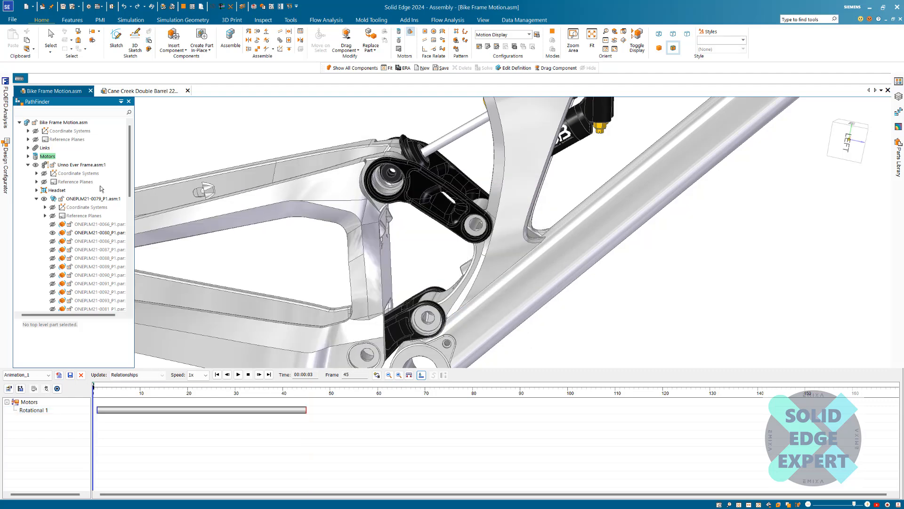
Close the animation editor to set the Rotational 1 motor's limit to 35, and reopen the motor simulation
click(27, 157)
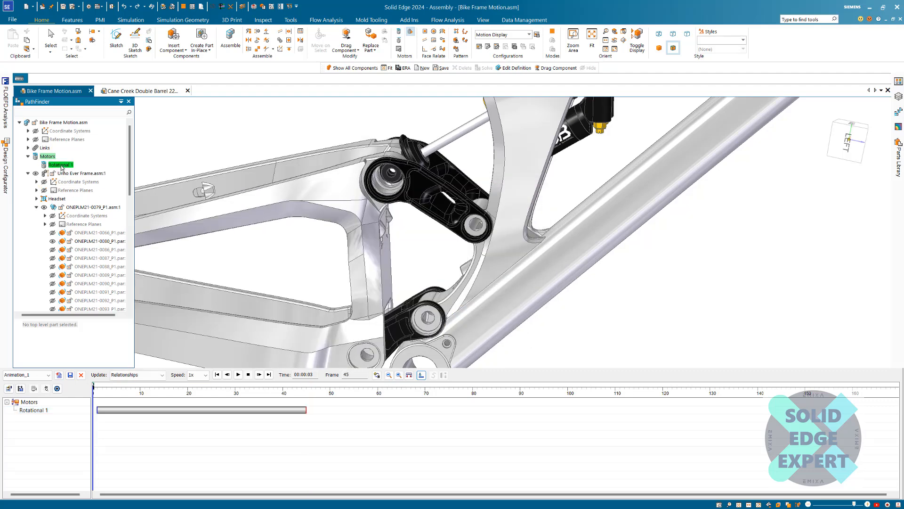
click(52, 38)
click(484, 279)
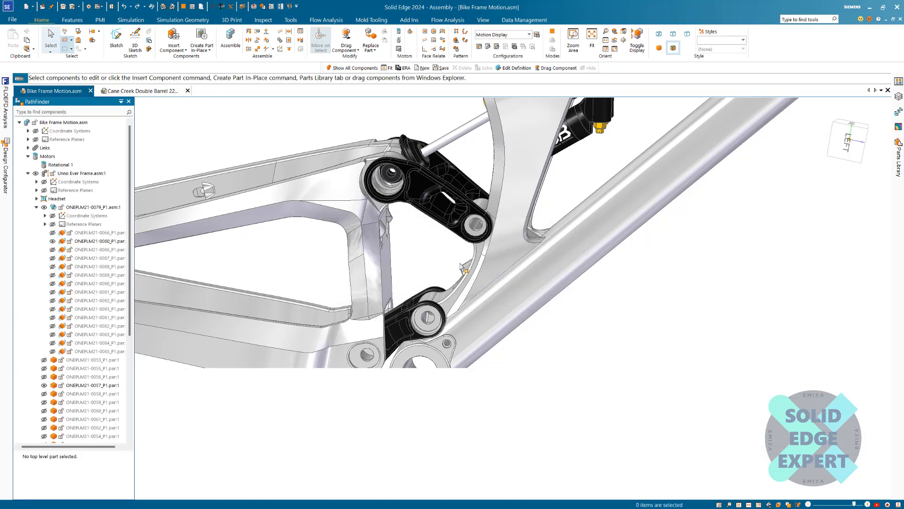
click(57, 165)
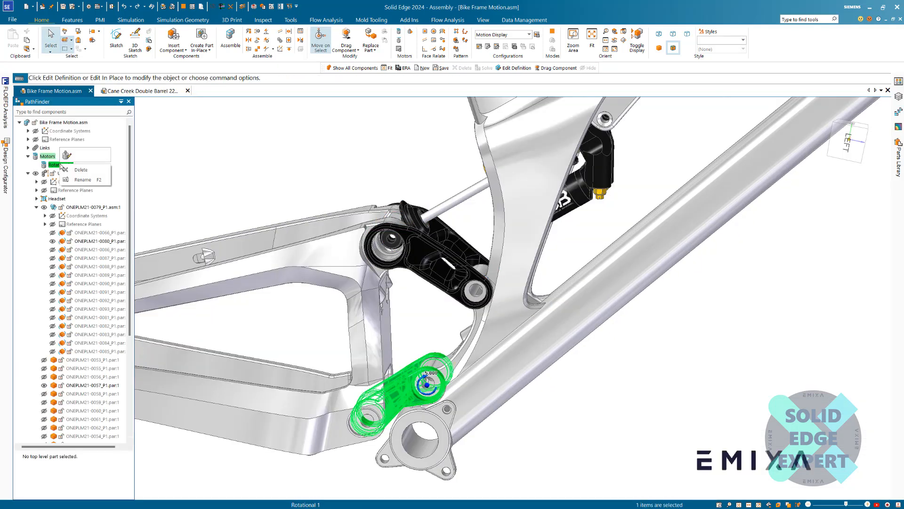
click(67, 155)
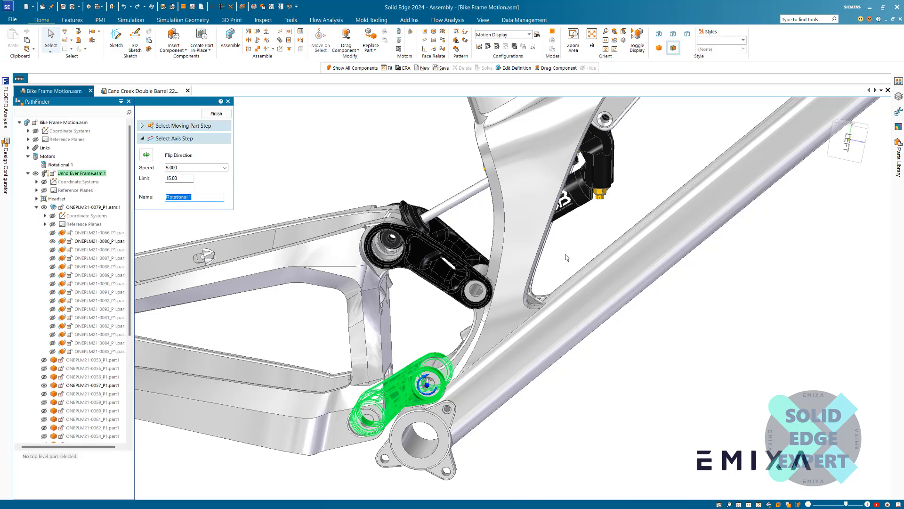
click(175, 178)
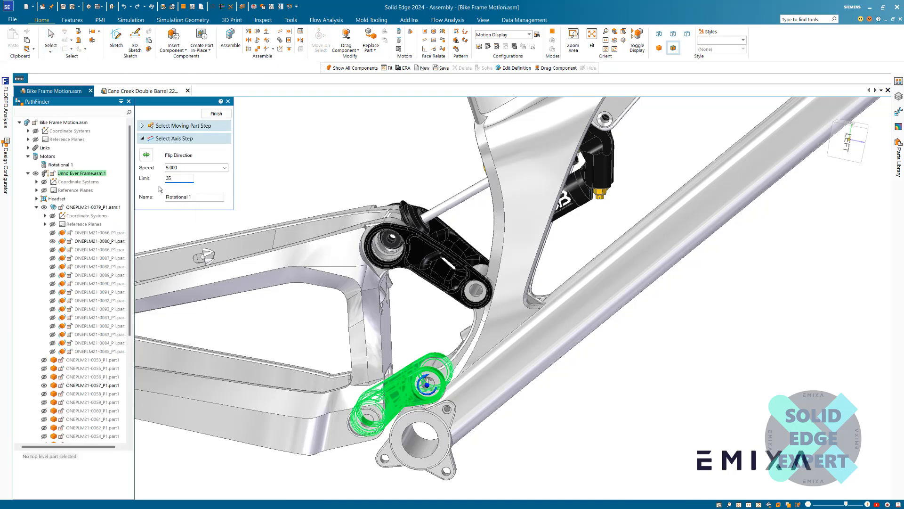
click(217, 114)
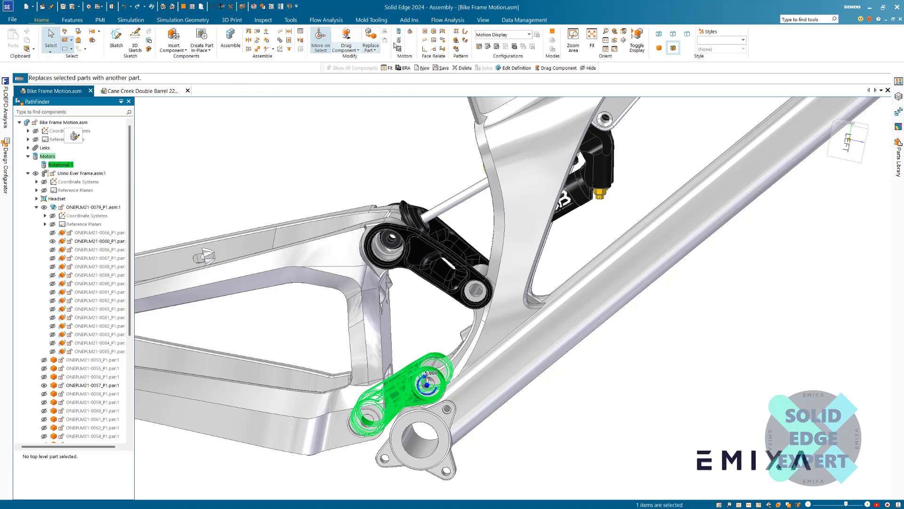
click(410, 32)
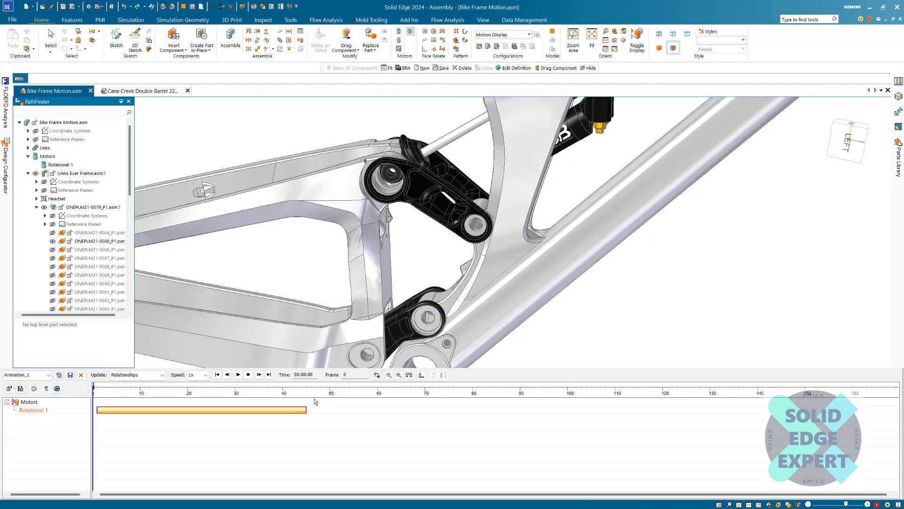
Try to update the timeline by removing Rotational 1 from the motor group and adding it back
right_click(36, 409)
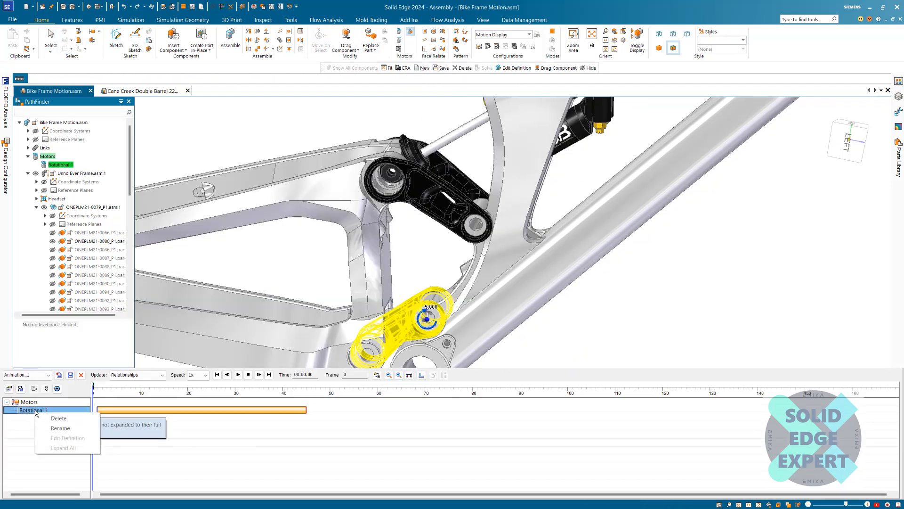
click(64, 429)
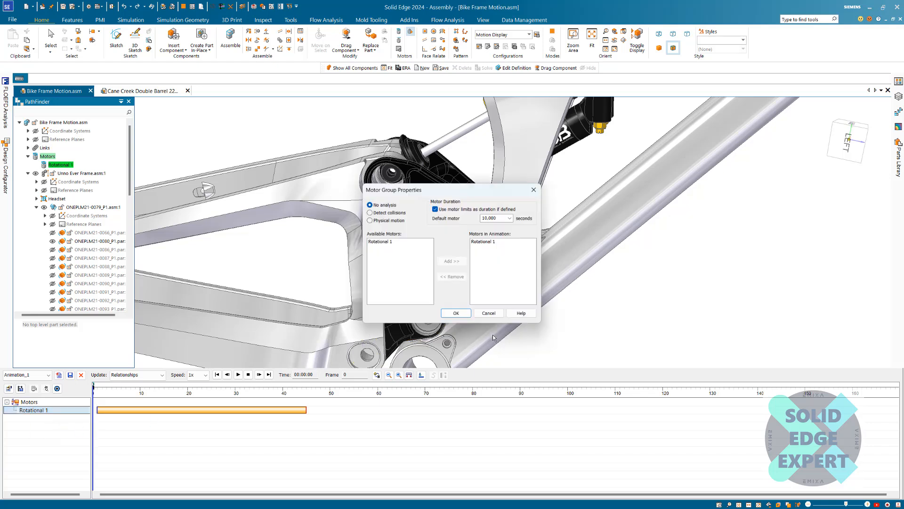
click(493, 242)
click(452, 276)
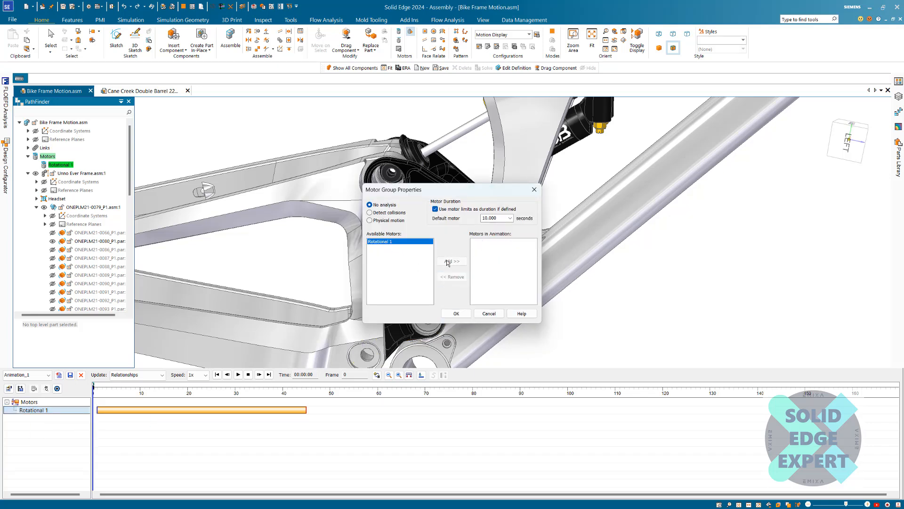
click(447, 261)
click(456, 314)
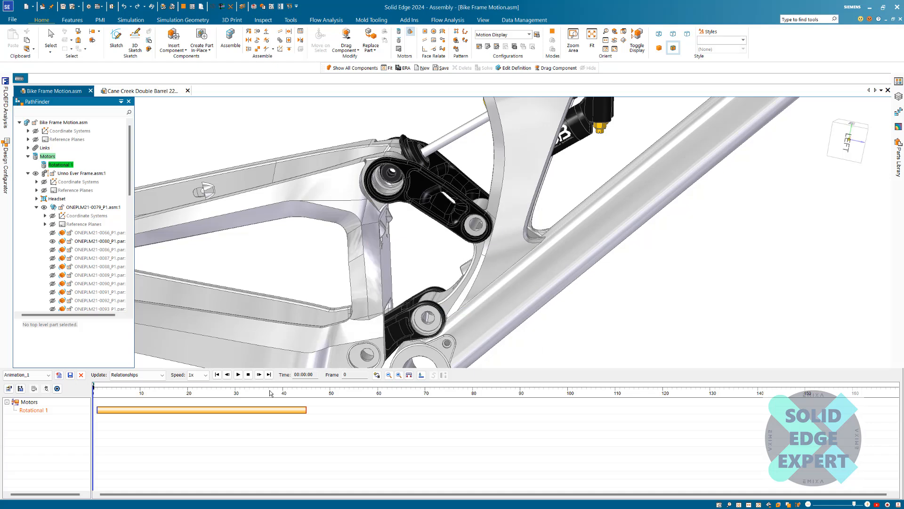
Delete the Rotational 1 duration from the timeline and regenerate it from the motor group properties with No analysis
click(226, 412)
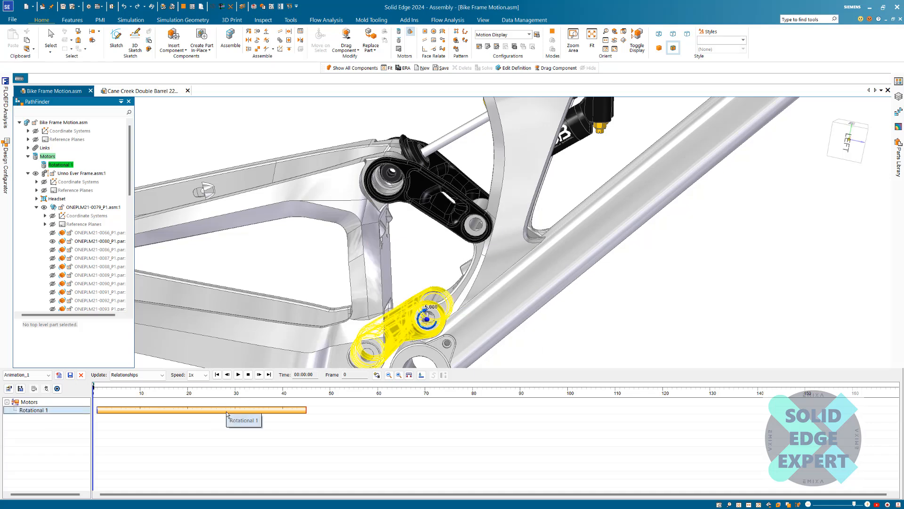
key(Delete)
key(Return)
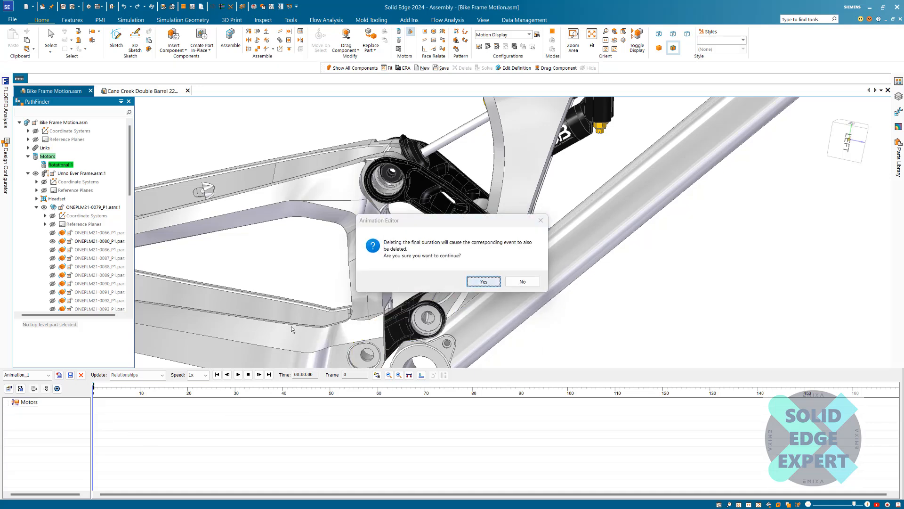
right_click(29, 403)
click(62, 429)
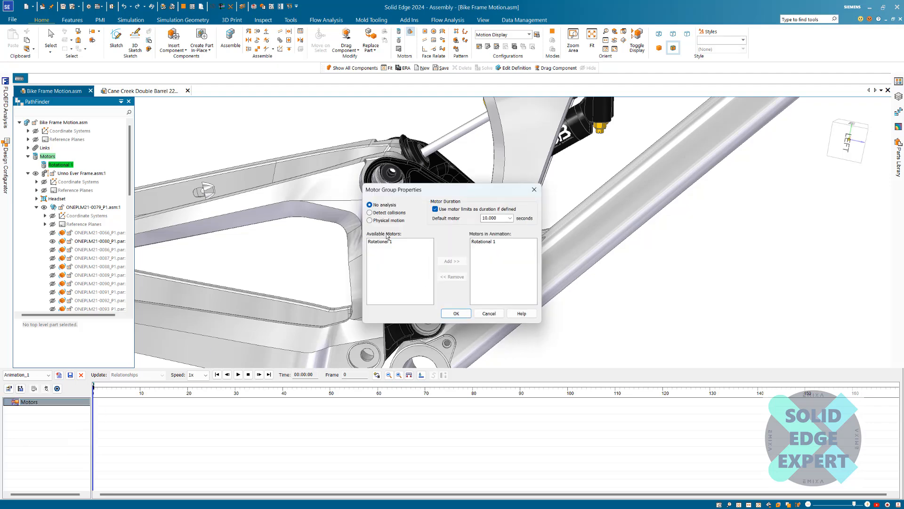
click(390, 242)
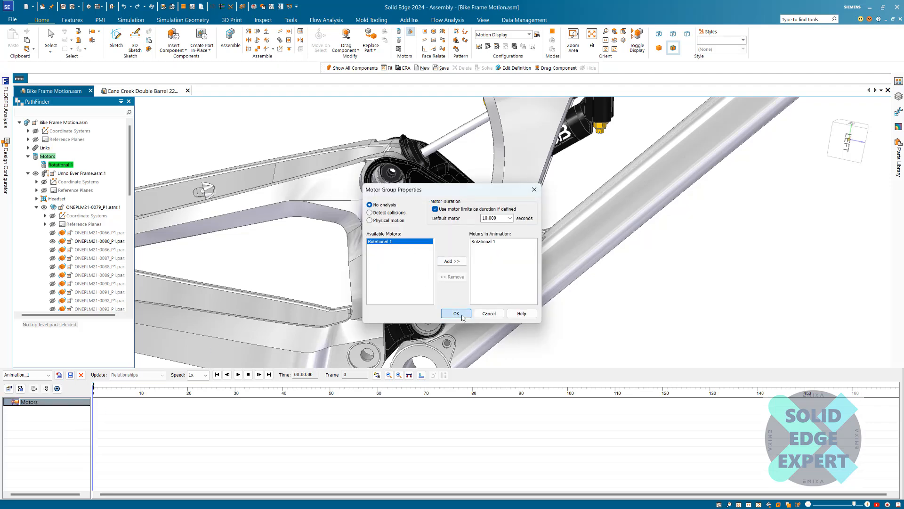
click(462, 314)
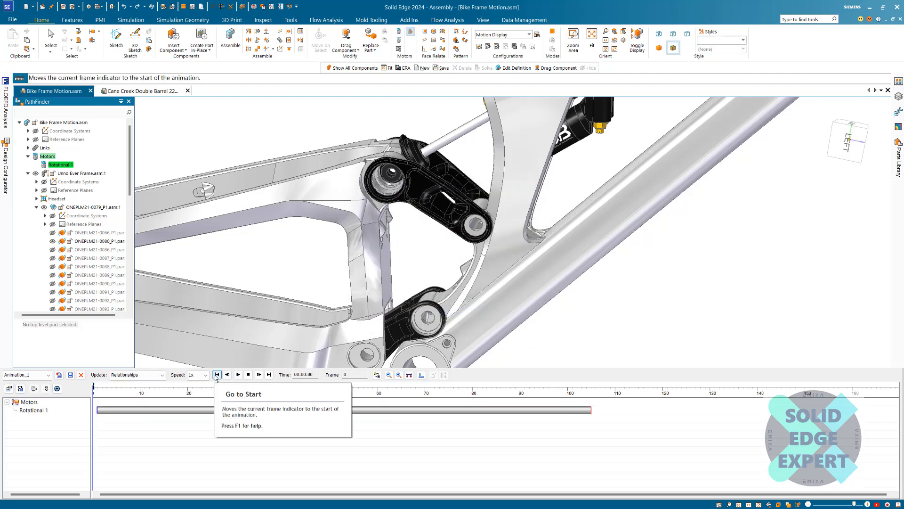
Play the Rotational 1 animation through to its end and close the animation editor, saving the changes
click(238, 375)
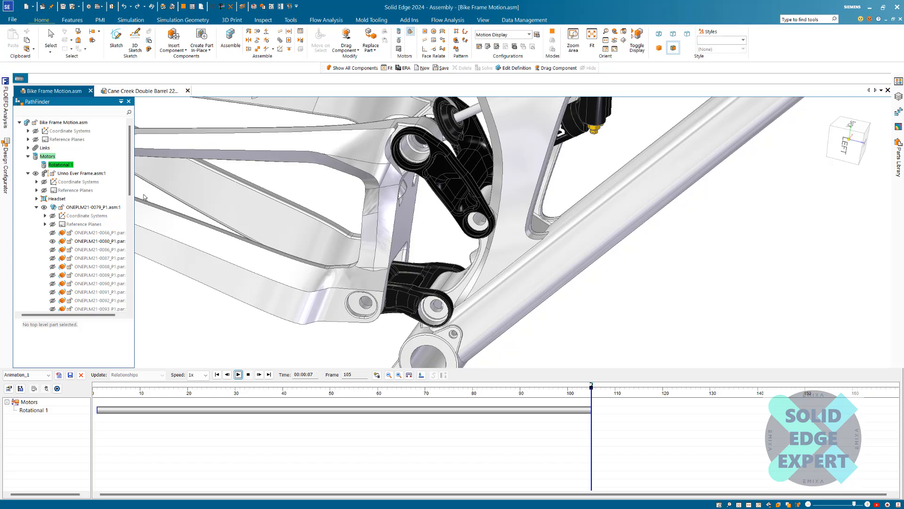
click(50, 38)
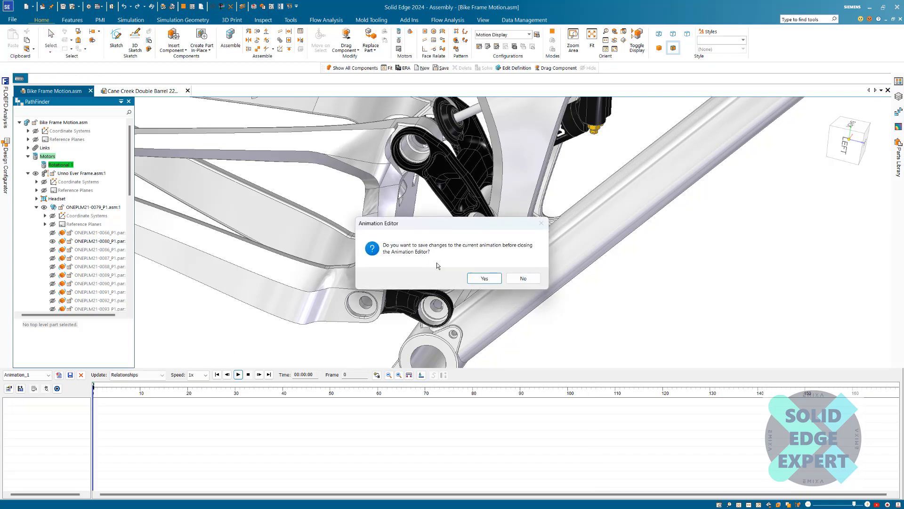
click(468, 282)
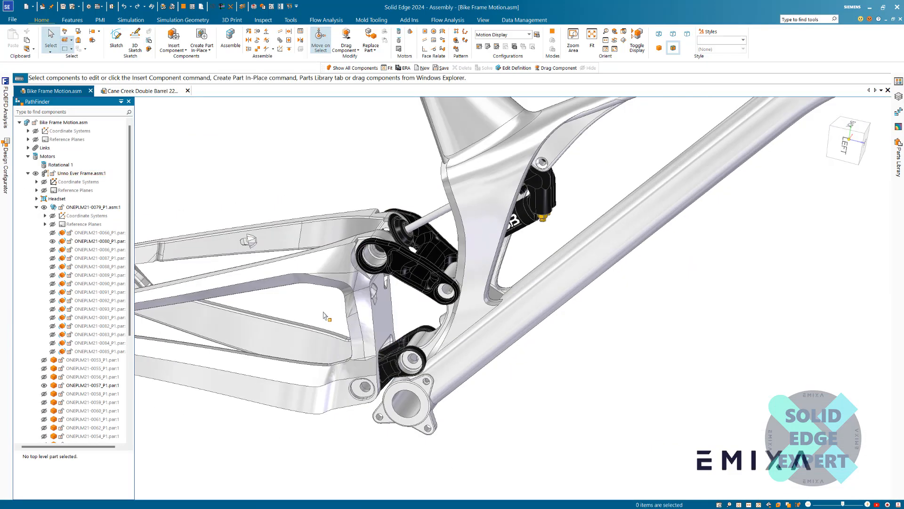
Measure the distance and angle between the lower link's flat upper face and the frame face beside the bottom bracket shell
middle_drag(323, 316, 333, 308)
scroll(334, 308, up, 4)
mouse_move(531, 439)
middle_down()
mouse_move(555, 446)
mouse_move(546, 437)
middle_up()
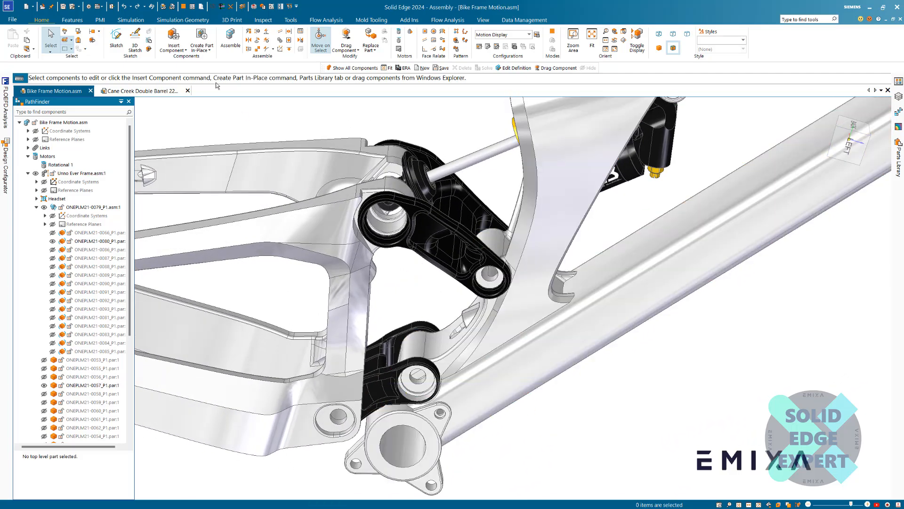
click(263, 20)
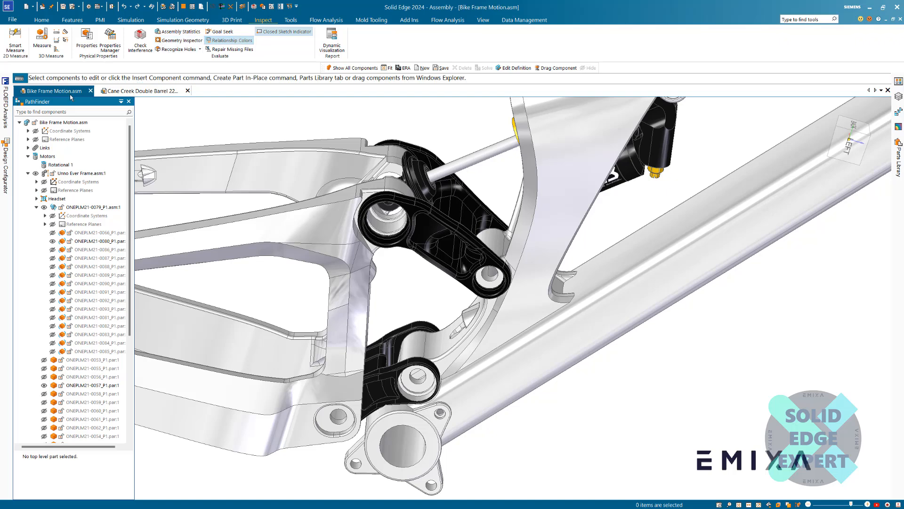
click(42, 38)
scroll(396, 366, up, 2)
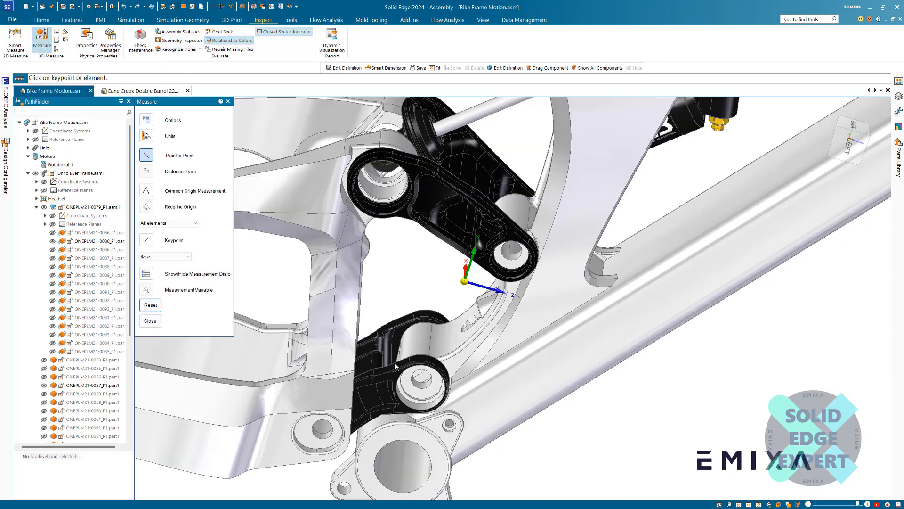
click(394, 367)
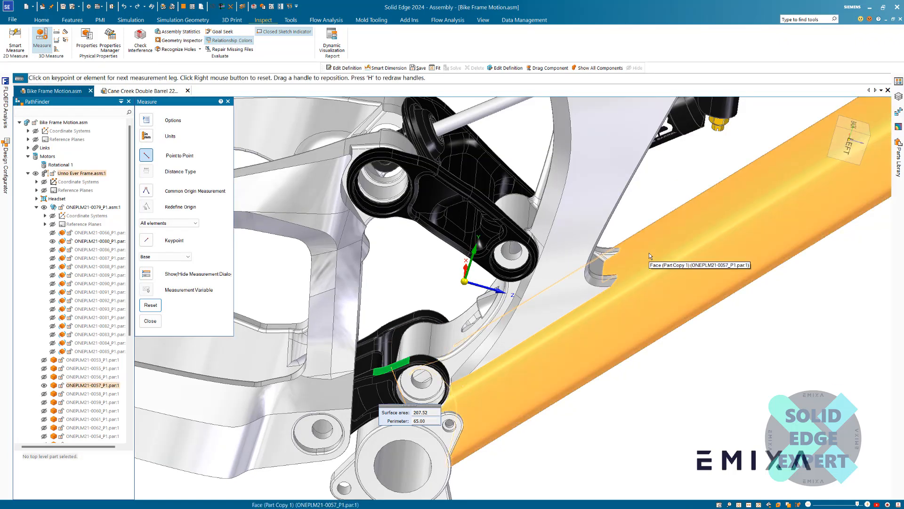
scroll(442, 431, up, 3)
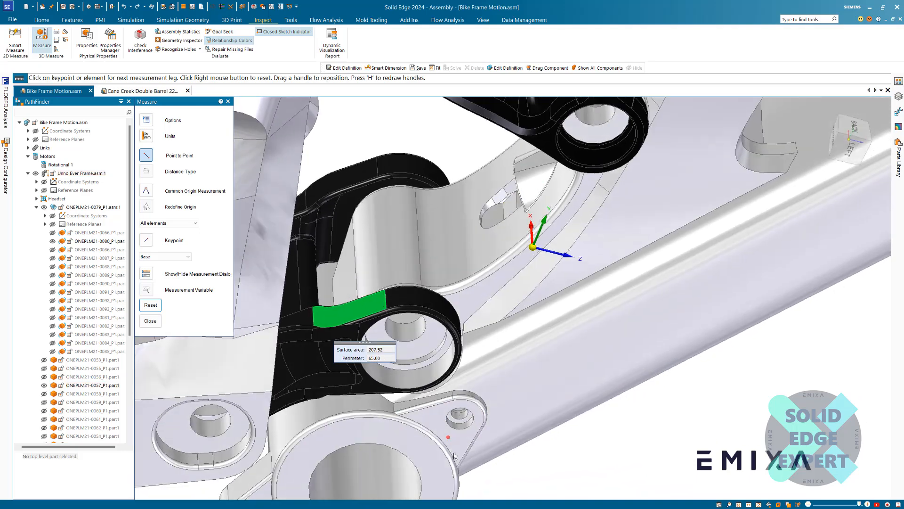
click(410, 403)
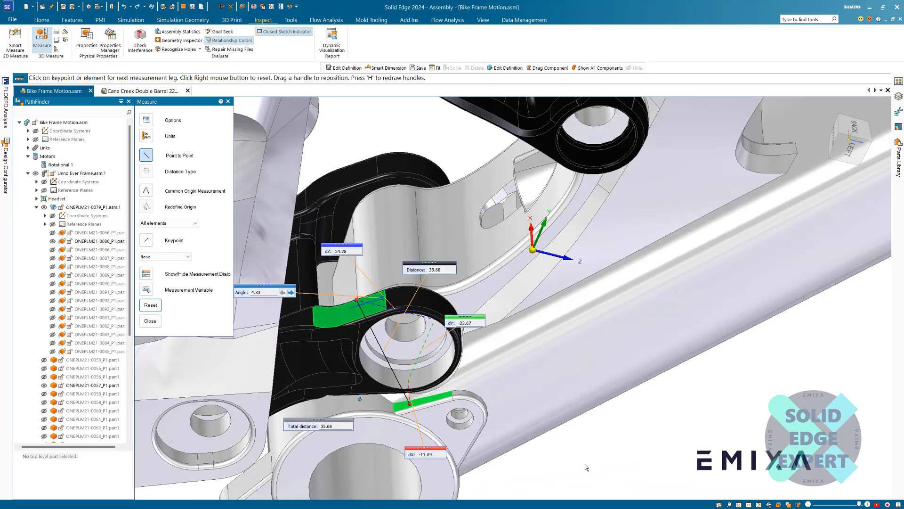
middle_drag(582, 466, 573, 439)
scroll(445, 363, down, 4)
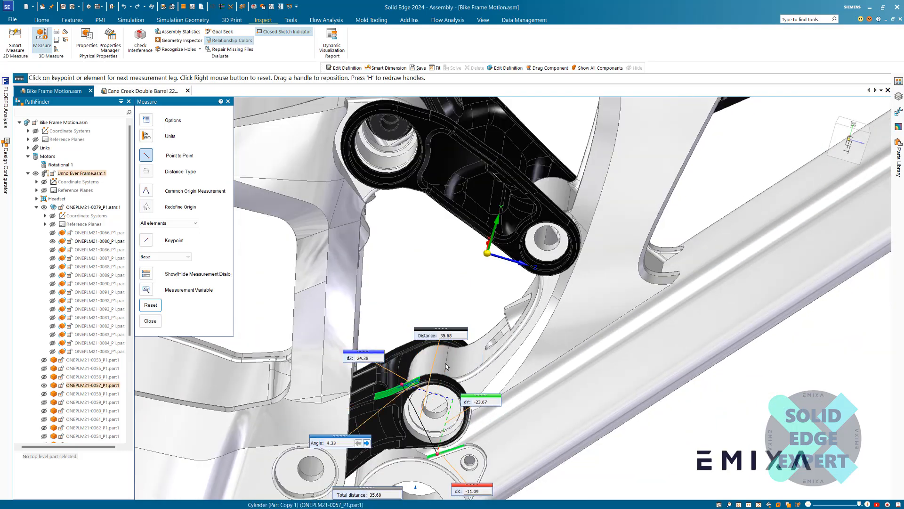
scroll(542, 465, up, 2)
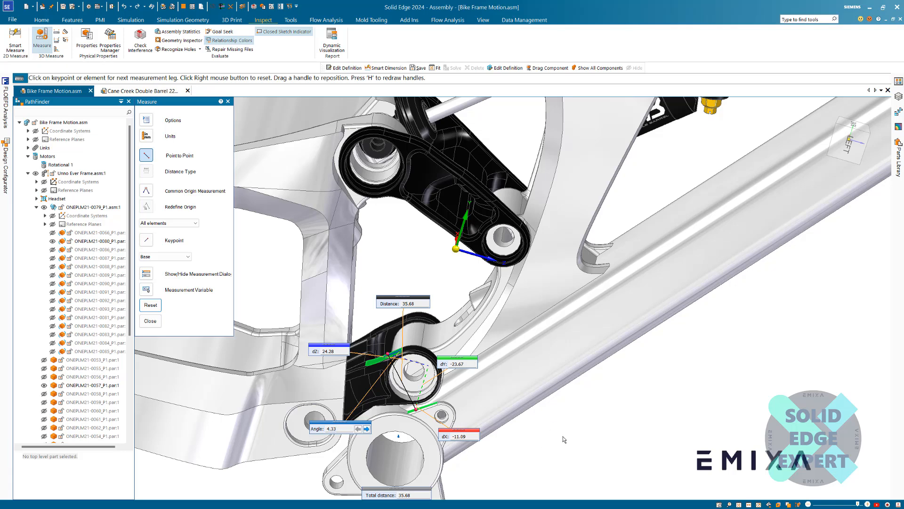
scroll(480, 344, down, 2)
Move the rear triangle upward to the compressed suspension position using Drag Component with No analysis
click(42, 19)
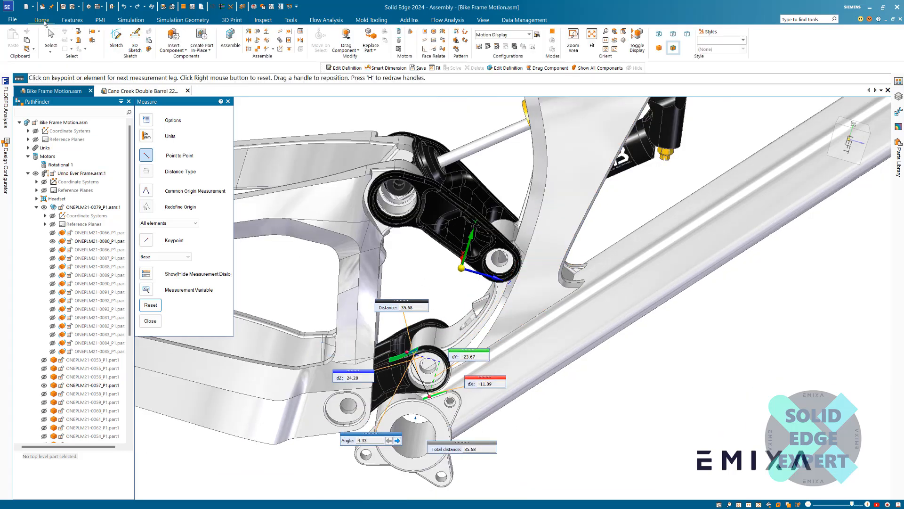
click(346, 38)
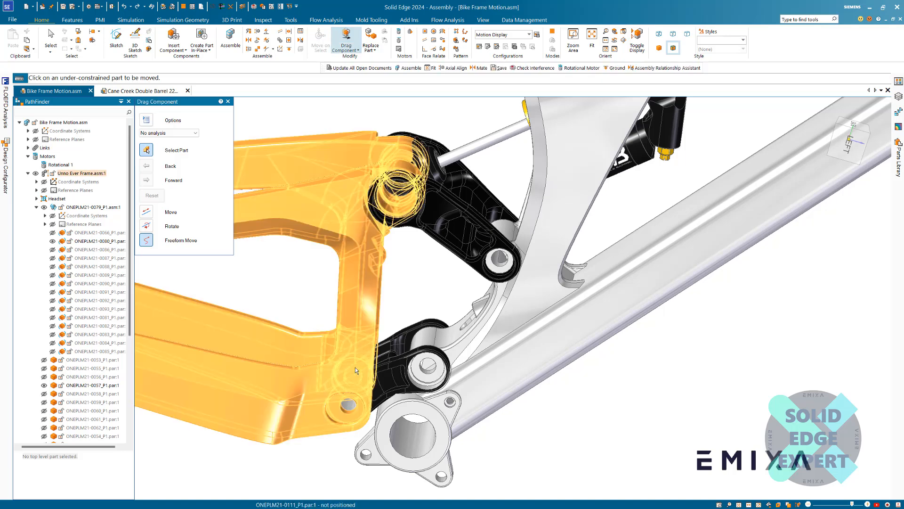
drag(356, 361, 405, 289)
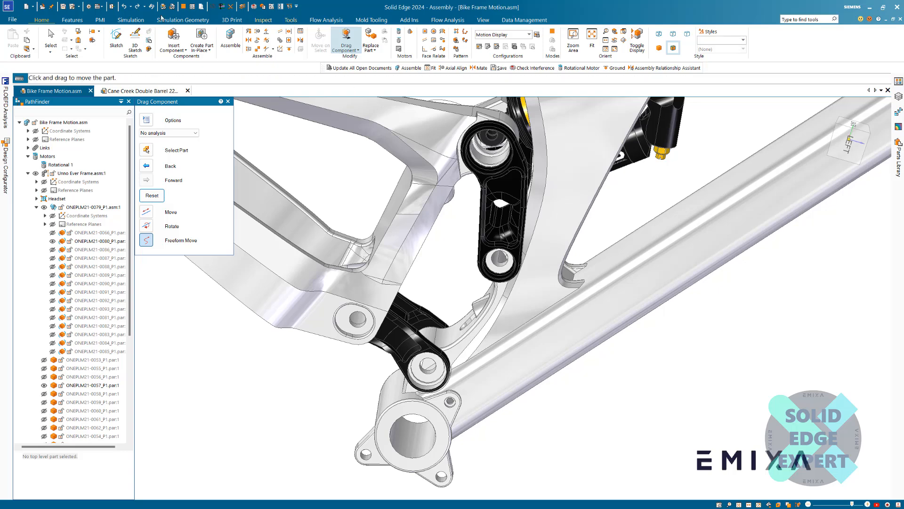
Measure the angle between the same lower link face and the bottom bracket face in the compressed position, then close the measurement
click(264, 20)
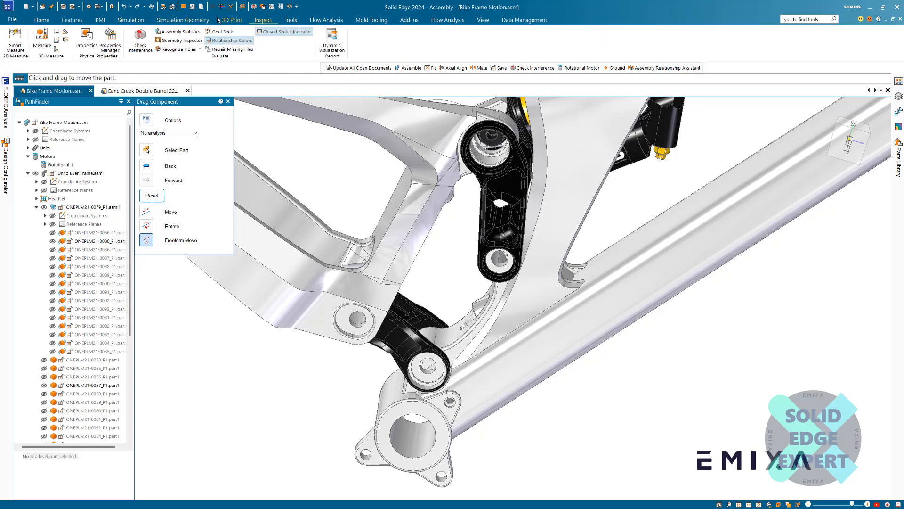
click(41, 43)
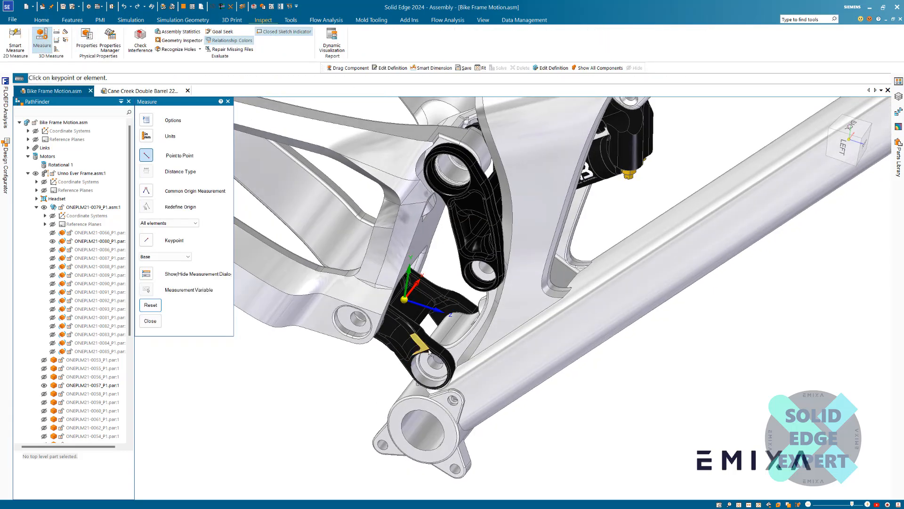
scroll(429, 351, up, 2)
click(431, 338)
middle_drag(431, 338, 438, 421)
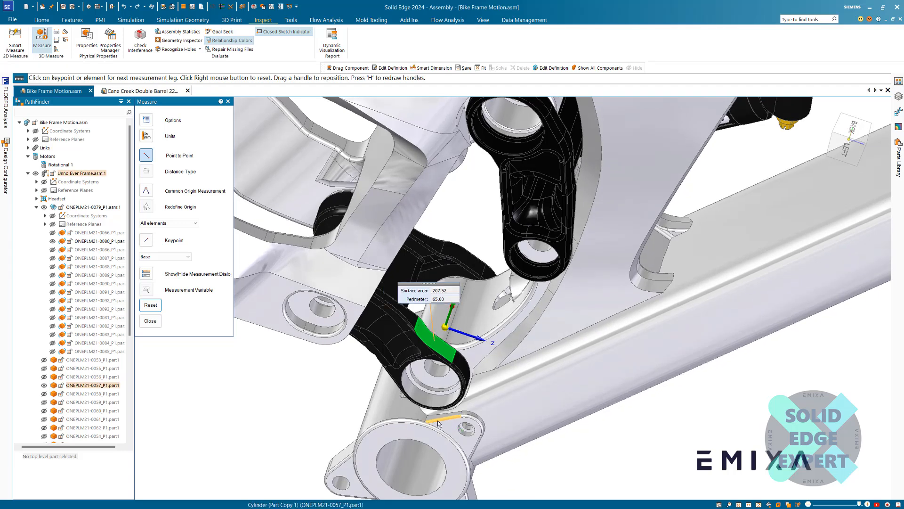
click(438, 422)
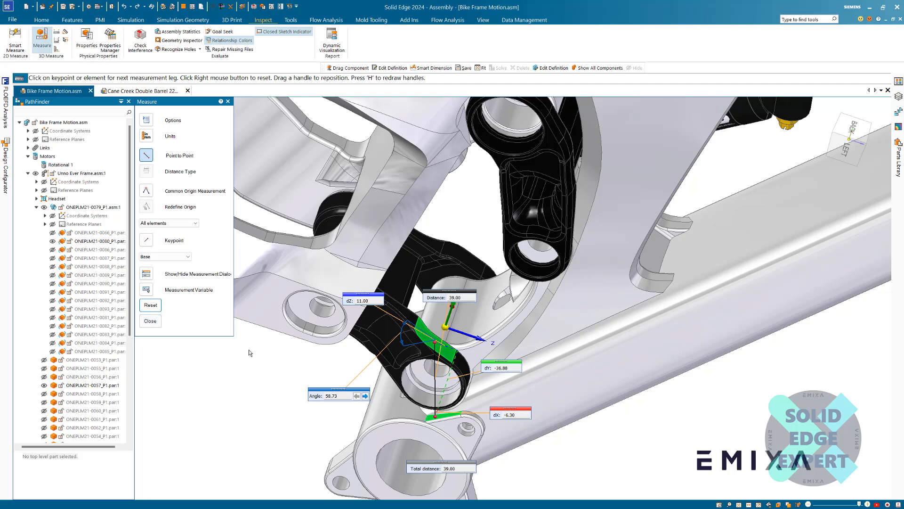
click(151, 321)
Move the rear triangle back down to the extended suspension position with Drag Component
middle_drag(247, 386, 289, 406)
scroll(289, 407, down, 7)
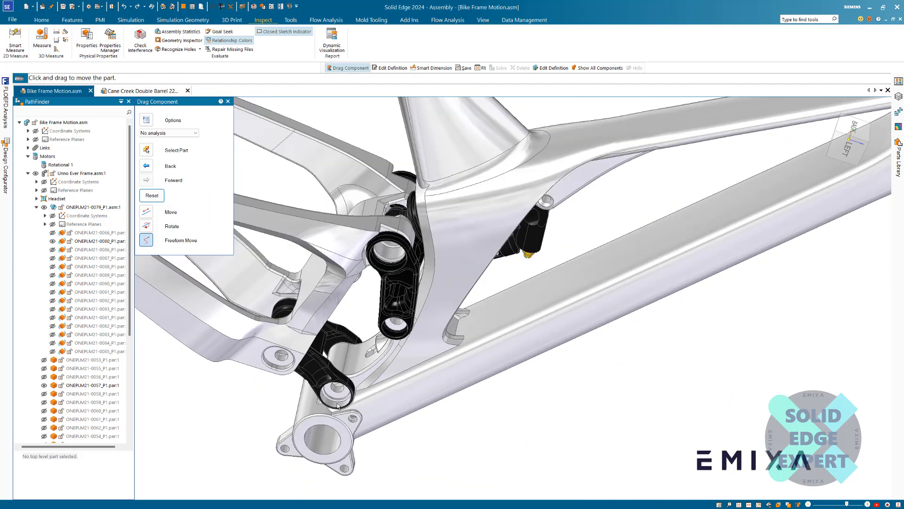
scroll(289, 407, up, 2)
click(41, 20)
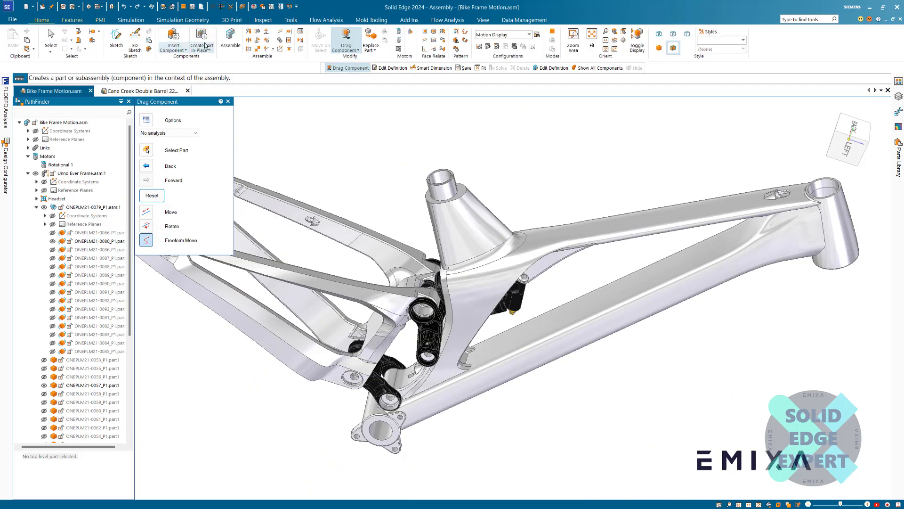
click(347, 39)
drag(338, 273, 298, 322)
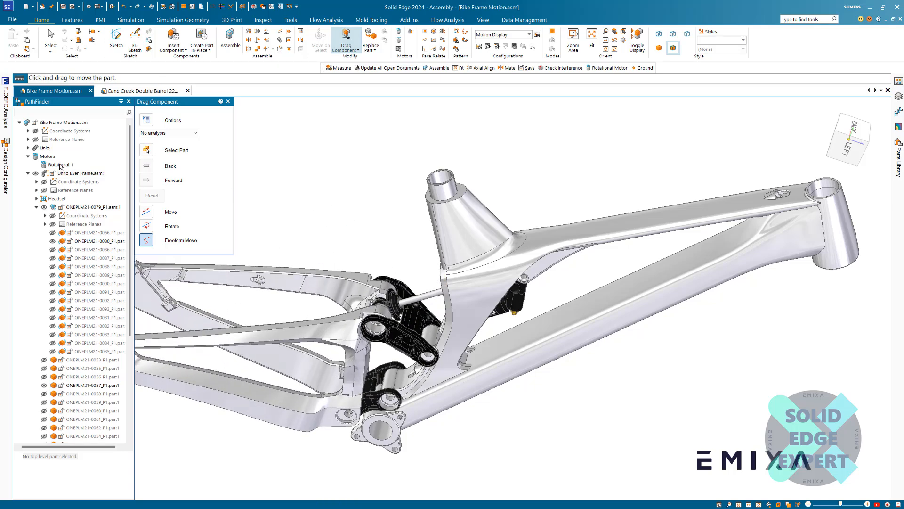
Edit the Rotational 1 motor's definition to give it a larger rotation limit covering the full suspension travel
click(41, 46)
click(60, 165)
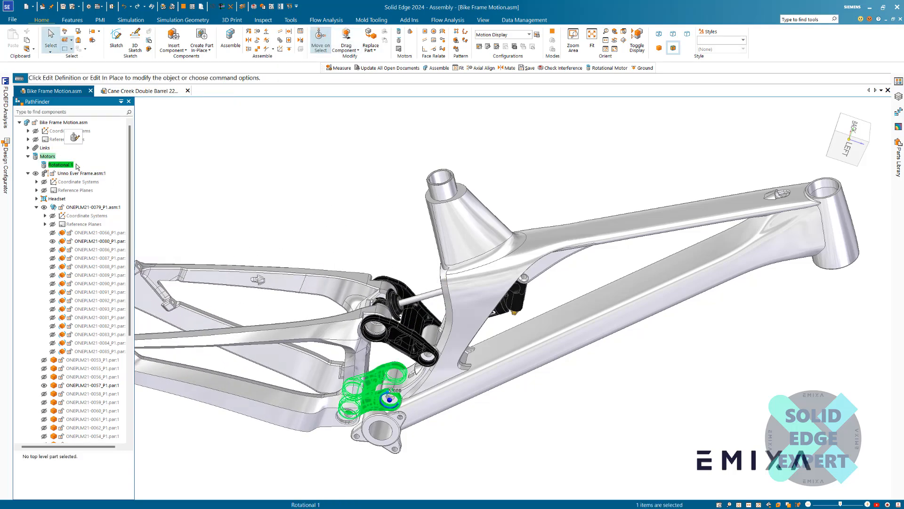
click(74, 137)
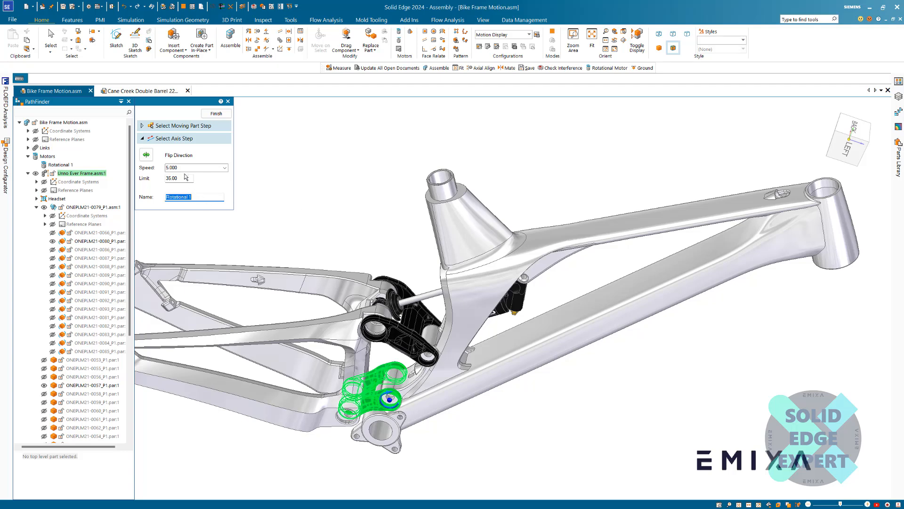
double_click(181, 179)
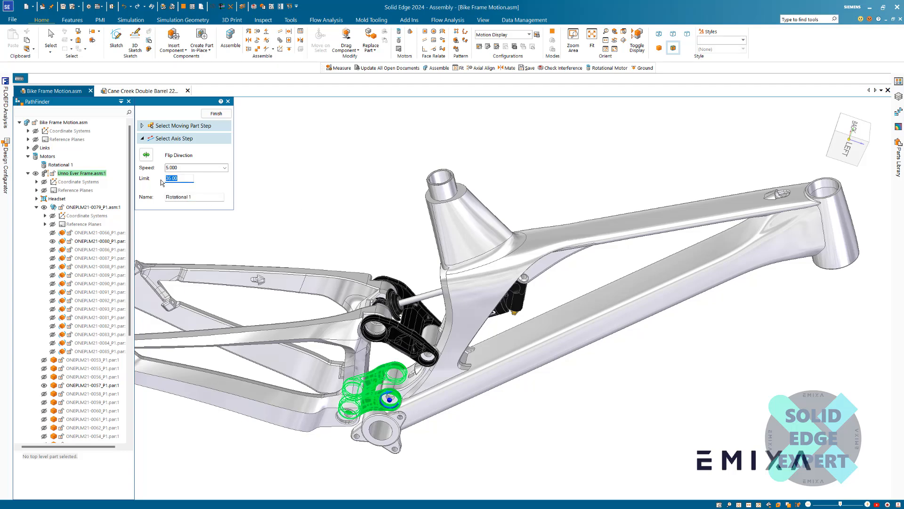
key(Return)
scroll(354, 233, down, 3)
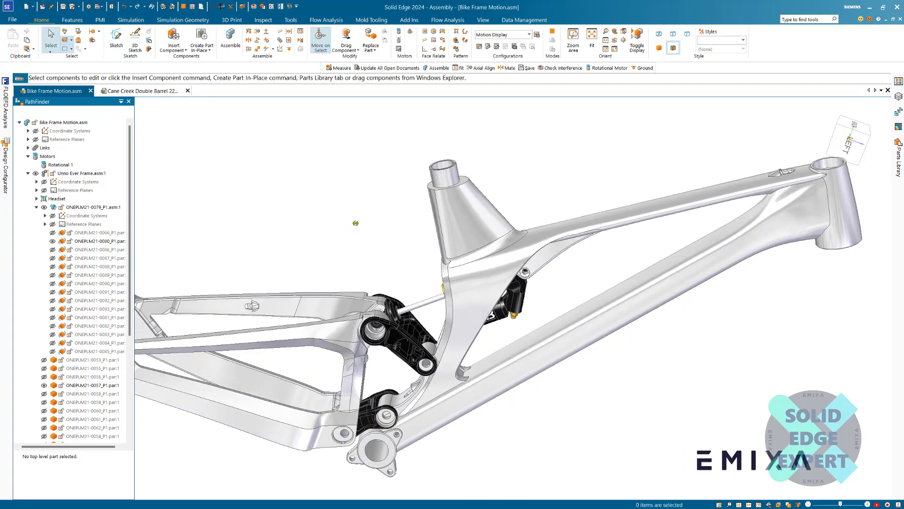
Reopen the motor simulation, delete the Rotational 1 duration, and regenerate it from the motor group properties
scroll(337, 339, up, 5)
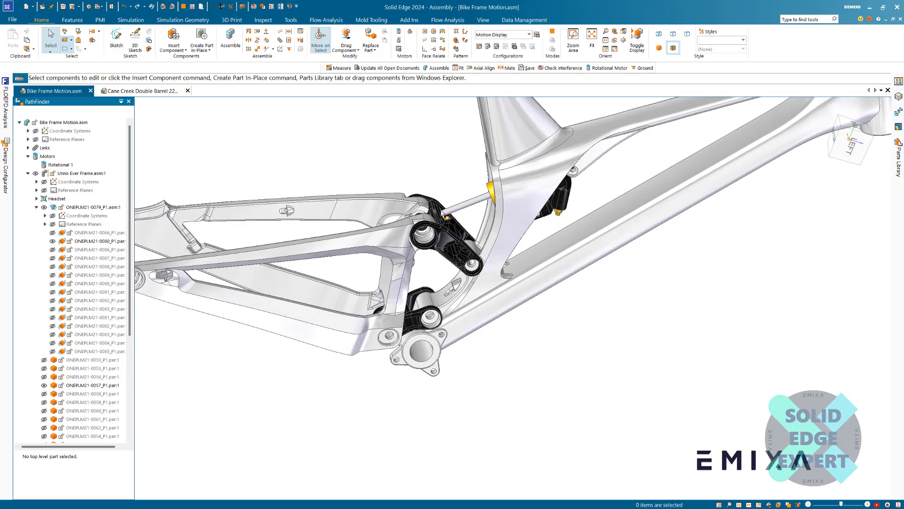
scroll(450, 219, up, 5)
middle_drag(449, 218, 429, 218)
scroll(429, 217, down, 5)
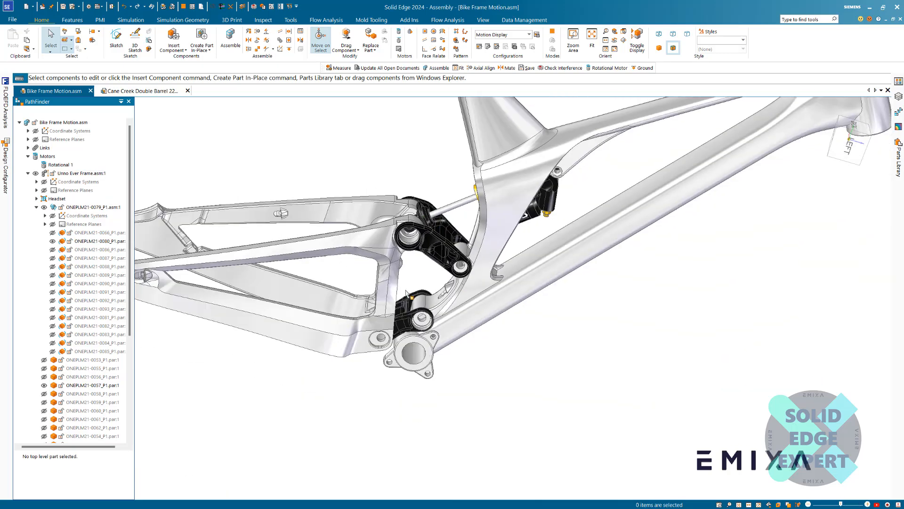
scroll(434, 279, up, 3)
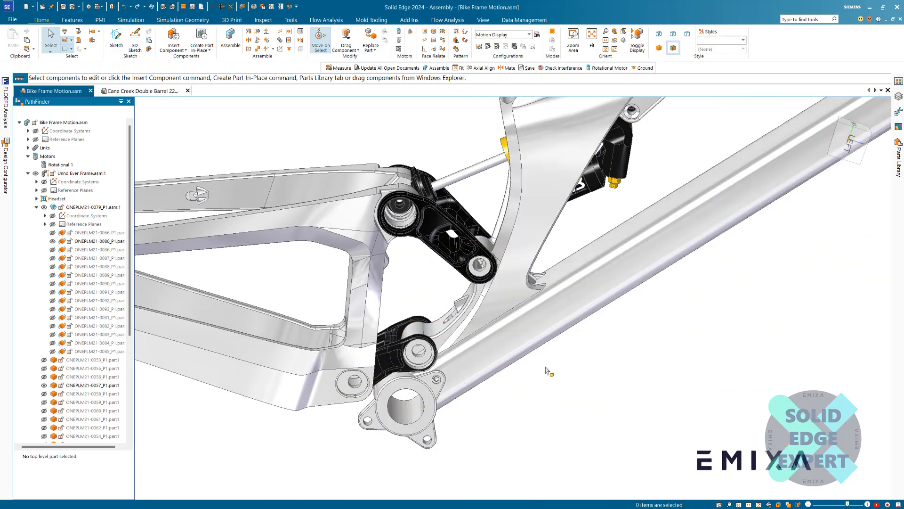
click(409, 32)
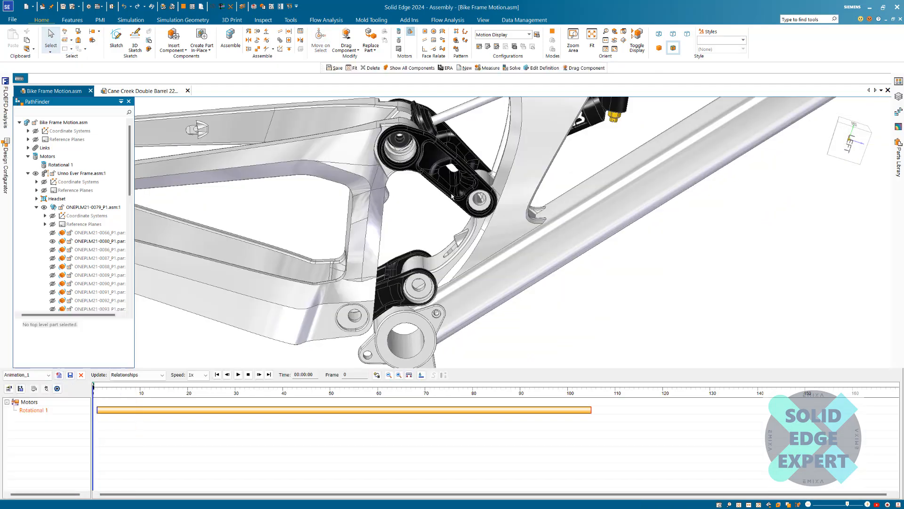
right_click(40, 410)
click(70, 417)
right_click(29, 402)
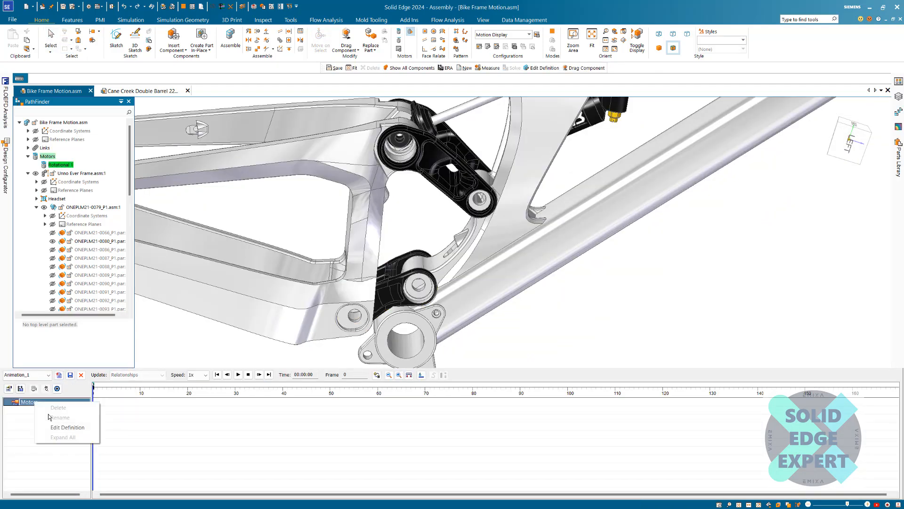
click(61, 426)
click(456, 313)
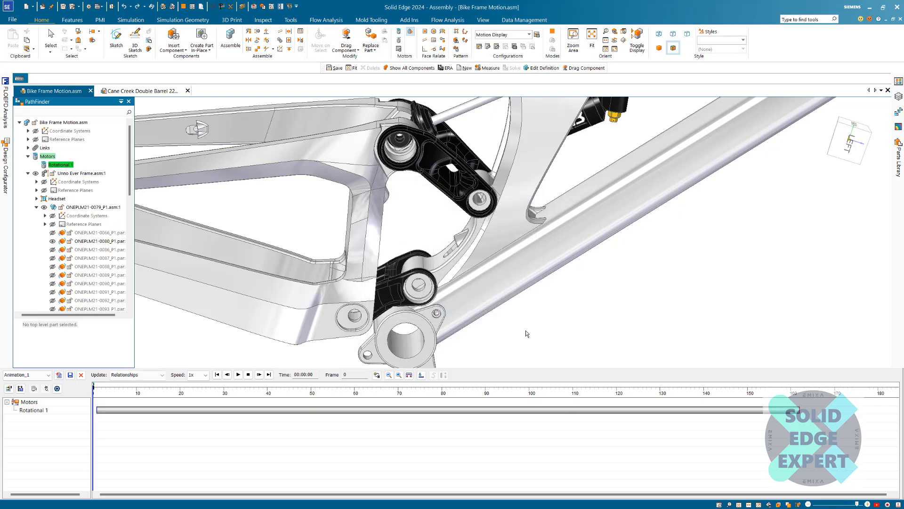
Collapse the animation timeline, play the extended suspension motion to its end, and expand the timeline again
click(421, 374)
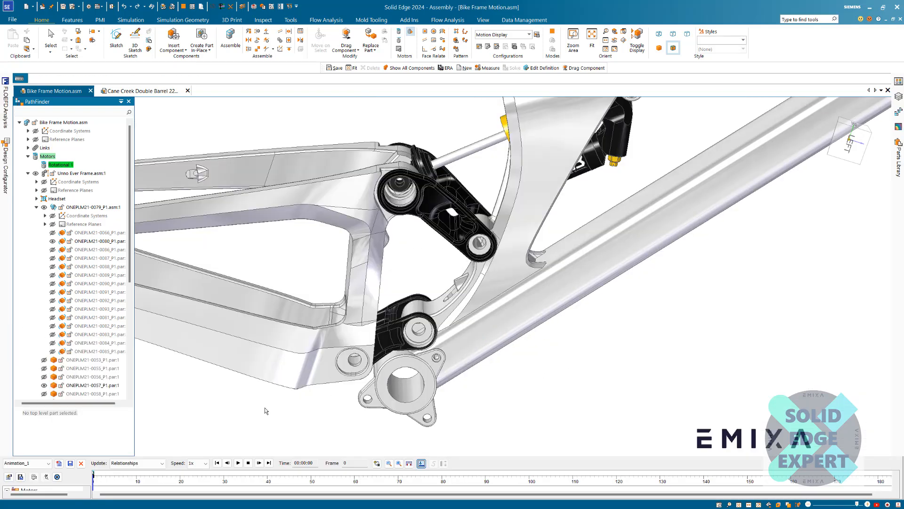
click(238, 463)
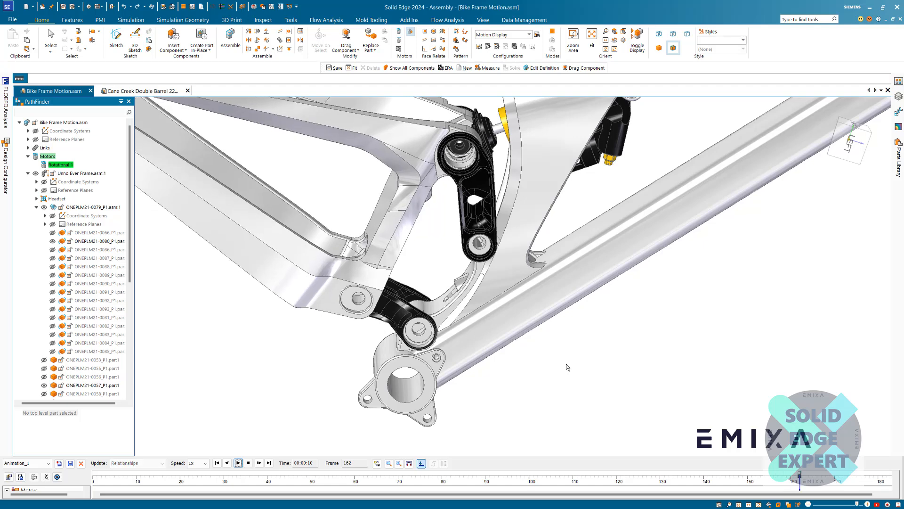
scroll(567, 366, down, 2)
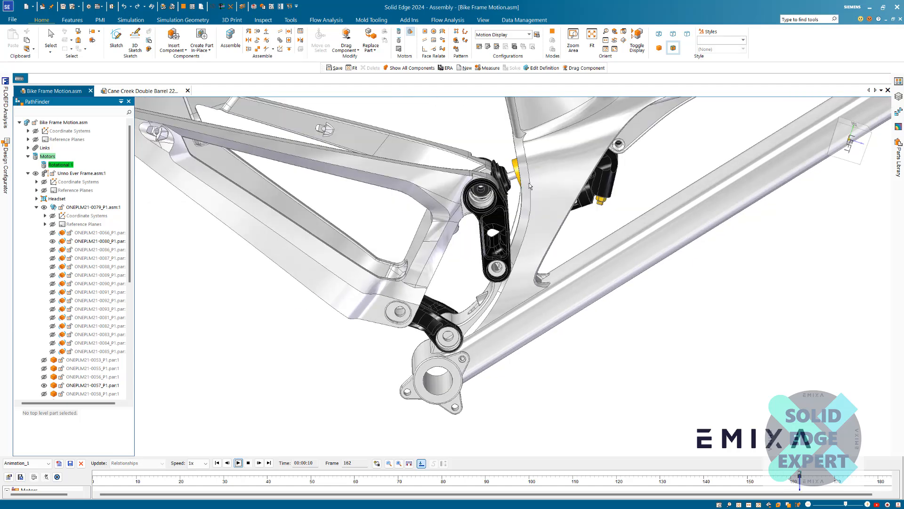
click(423, 467)
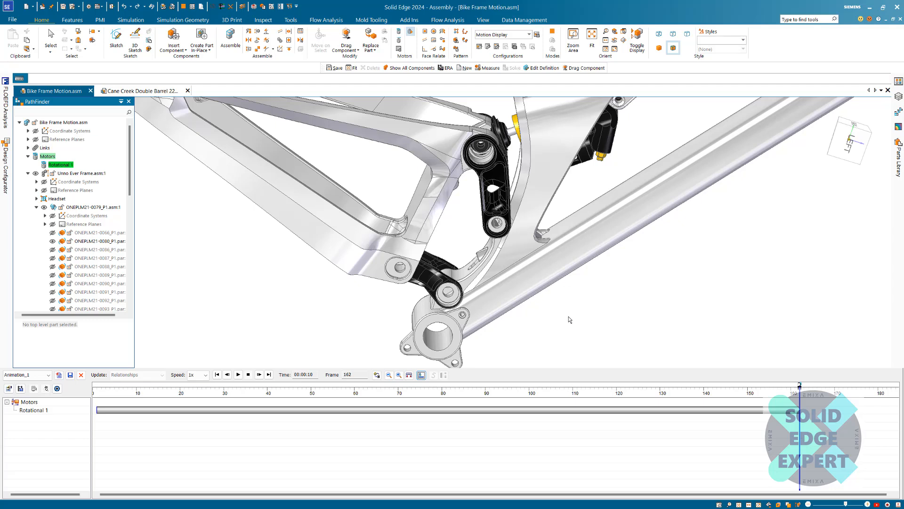
Set the Motors group's analysis to Detect collisions, keeping Rotational 1 as the motor in the animation
middle_drag(568, 317, 513, 313)
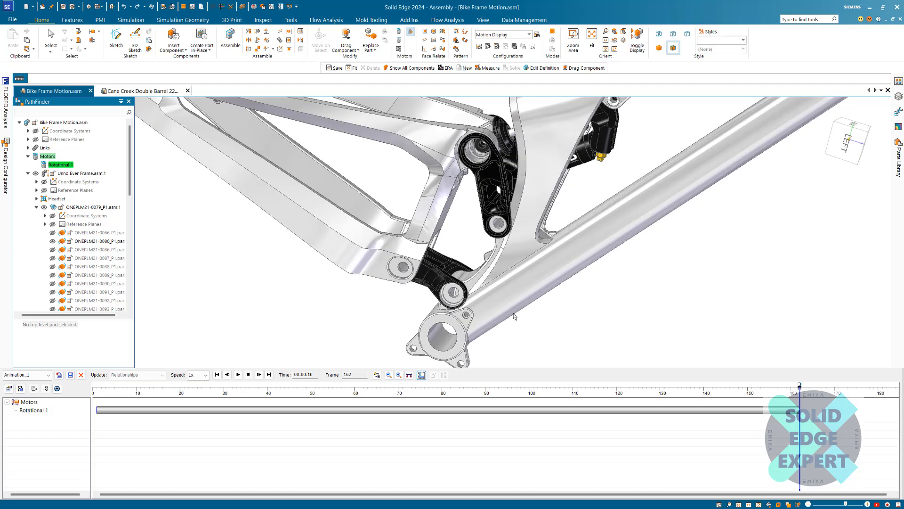
right_click(34, 405)
click(71, 427)
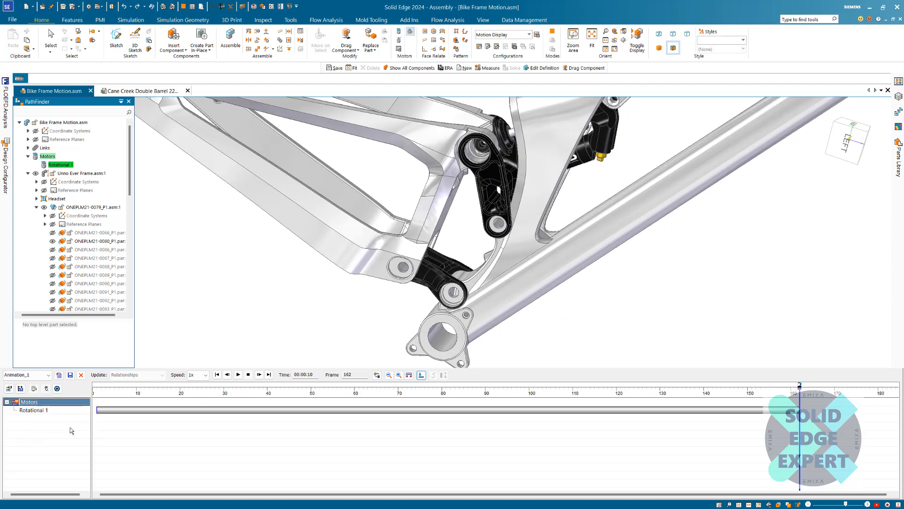
click(394, 215)
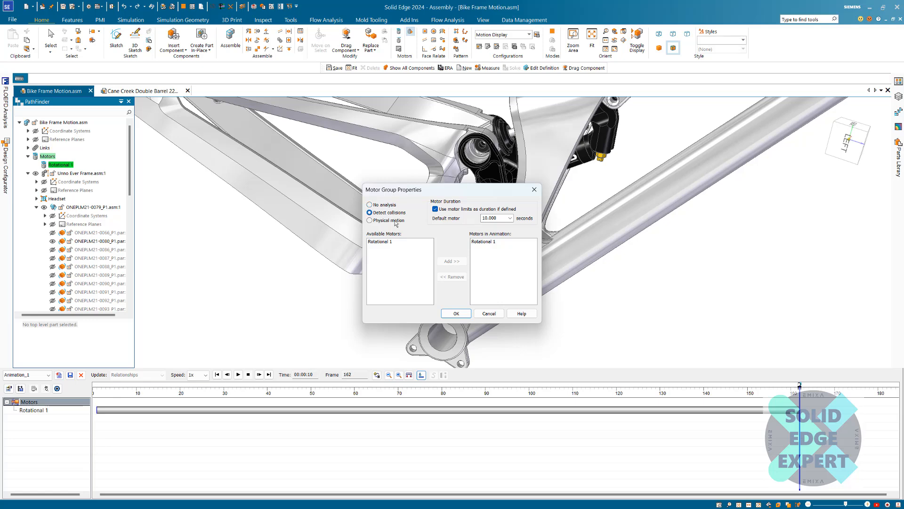
click(456, 314)
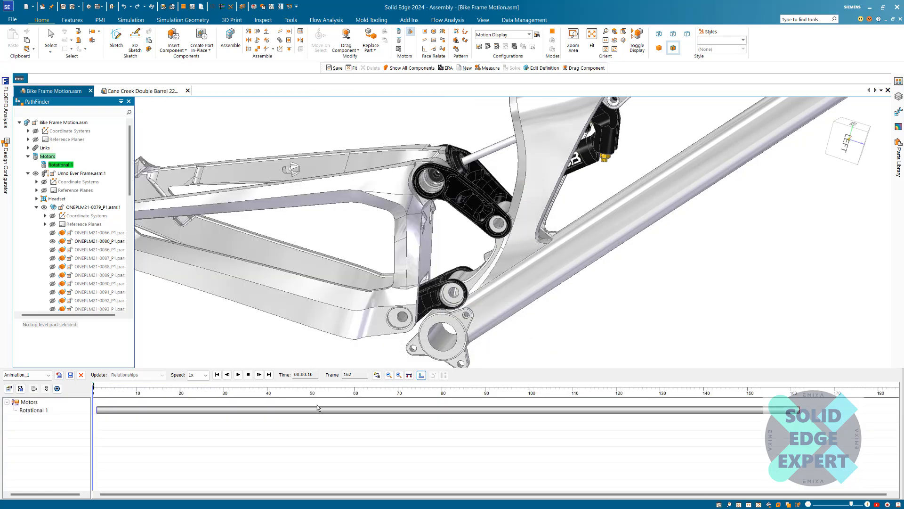
Play the suspension animation with collision detection active and stop playback partway through the travel
click(238, 374)
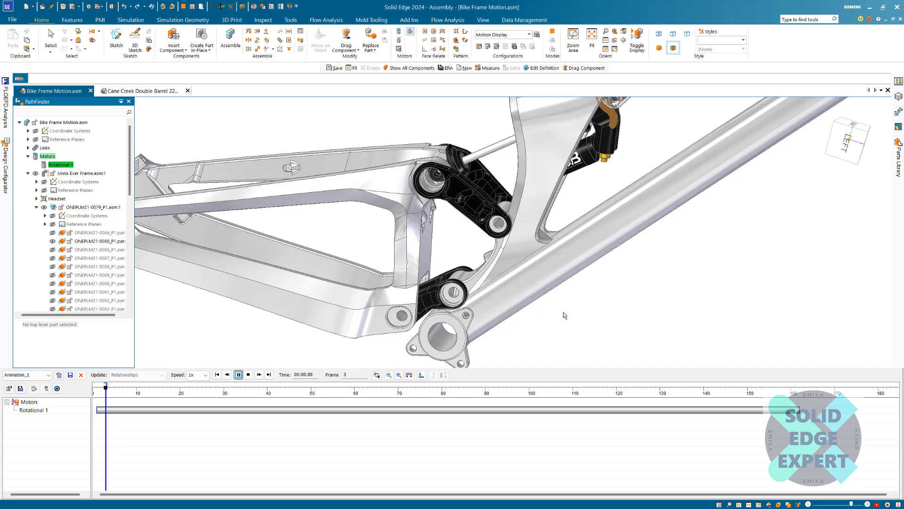
scroll(578, 313, down, 2)
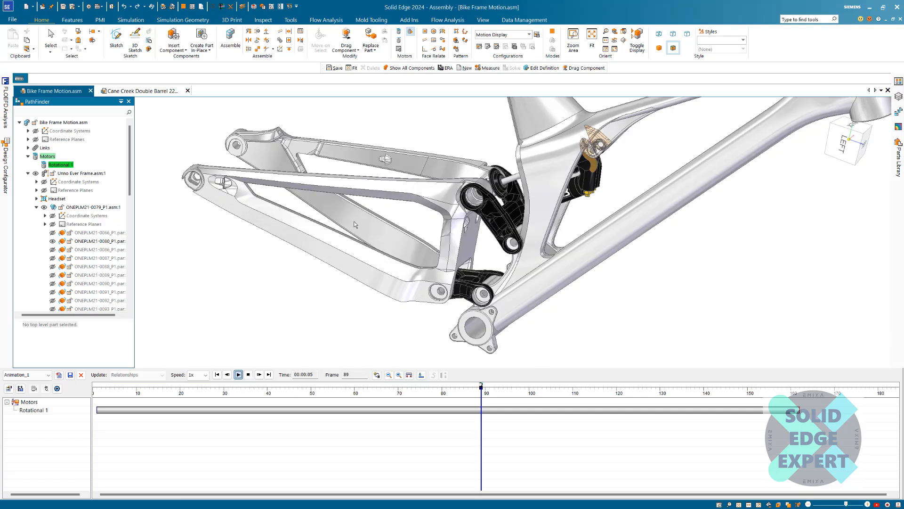
click(239, 375)
Open the Save As Movie dialog for the animation in WMV format and close it without saving
click(20, 389)
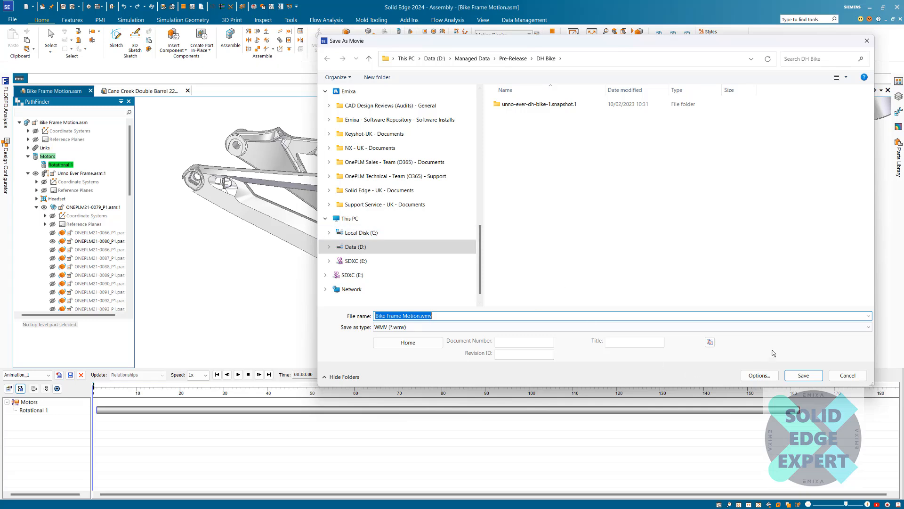
click(847, 374)
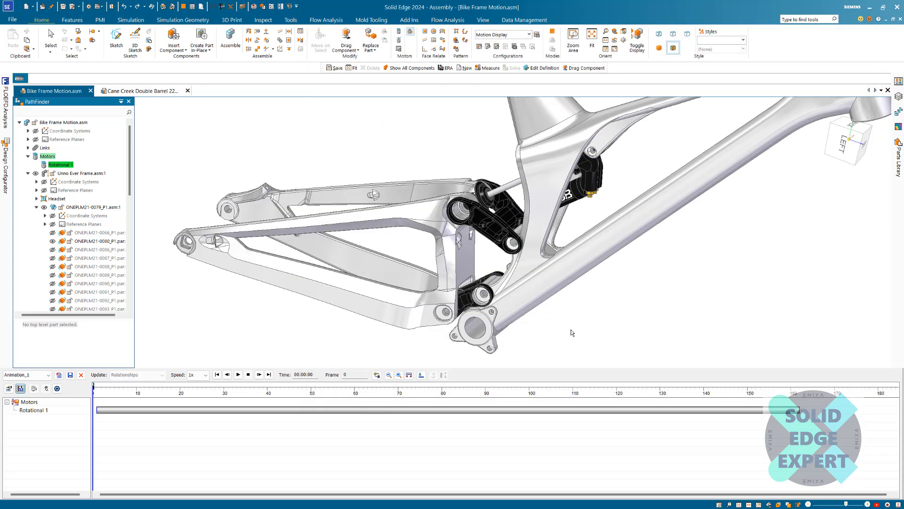
scroll(546, 334, down, 5)
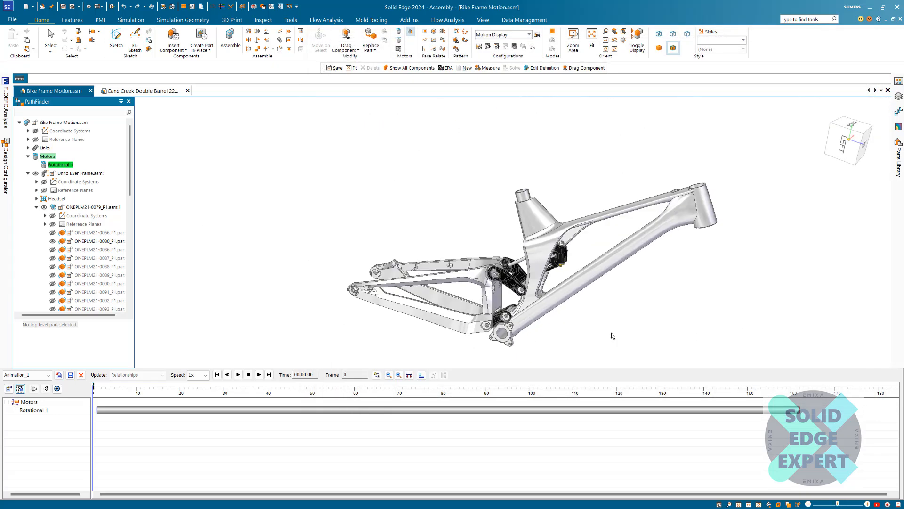
scroll(678, 321, up, 1)
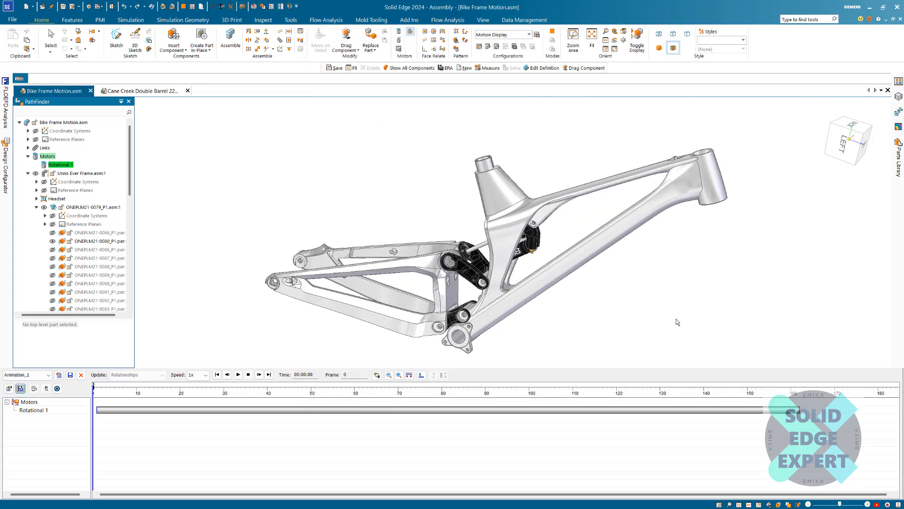
Look up the Motion analysis environment command and collapse the animation timeline to view the whole bike frame
click(290, 20)
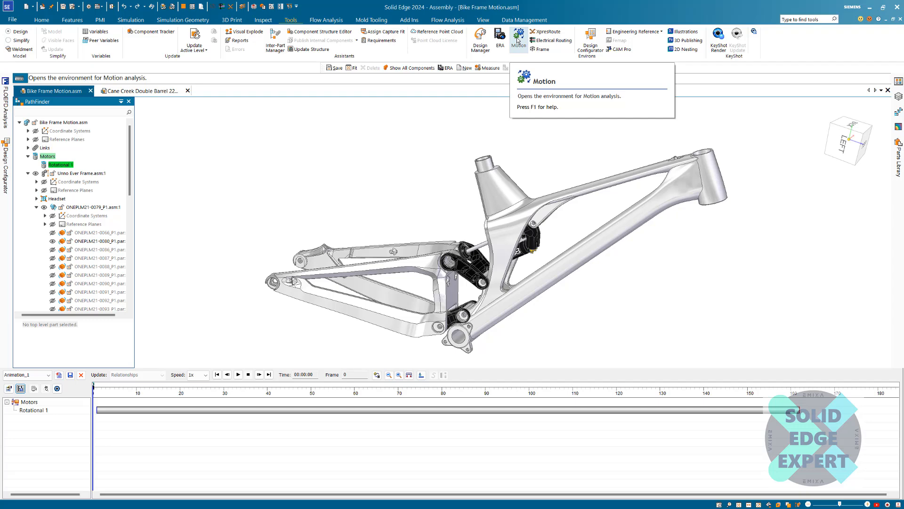
middle_drag(579, 323, 600, 313)
click(422, 376)
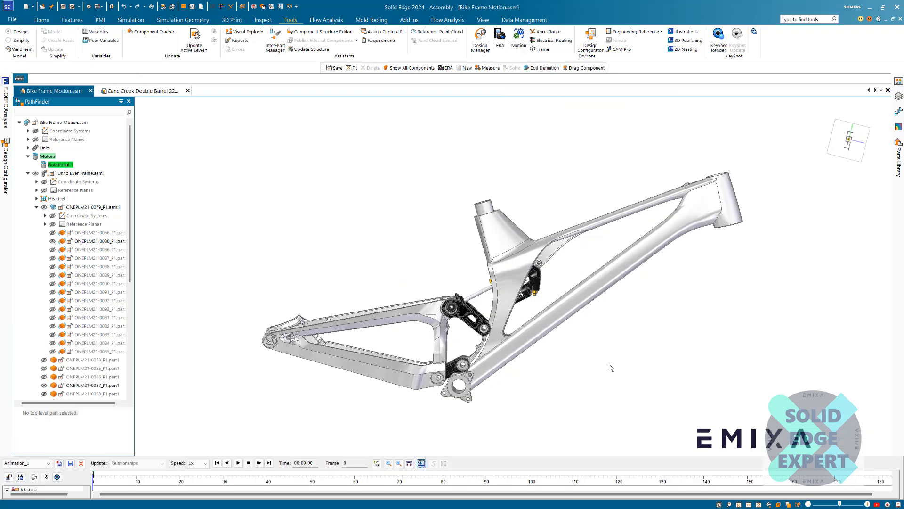
scroll(603, 374, up, 2)
scroll(566, 390, up, 3)
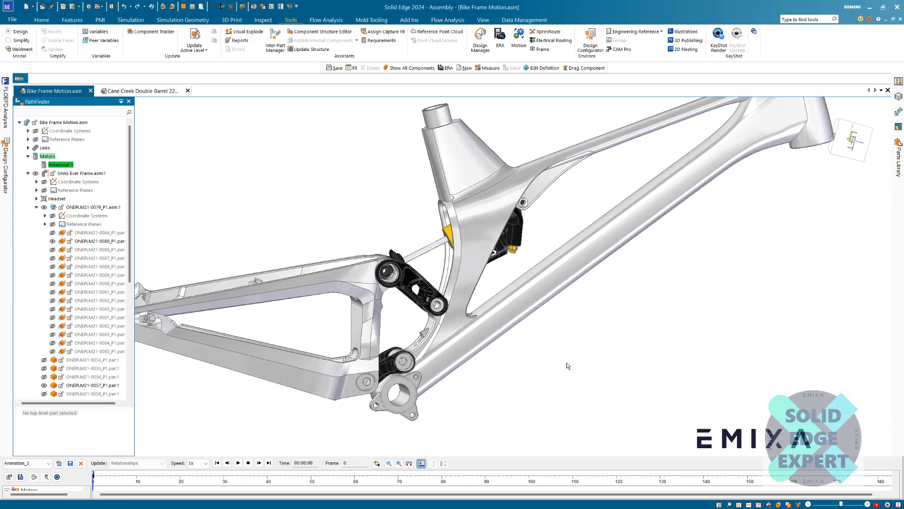
scroll(632, 283, down, 3)
scroll(620, 295, up, 1)
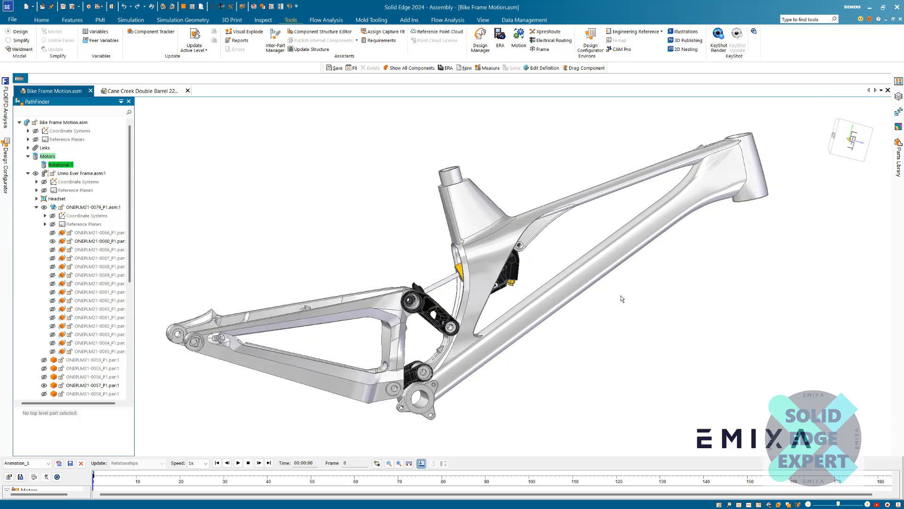